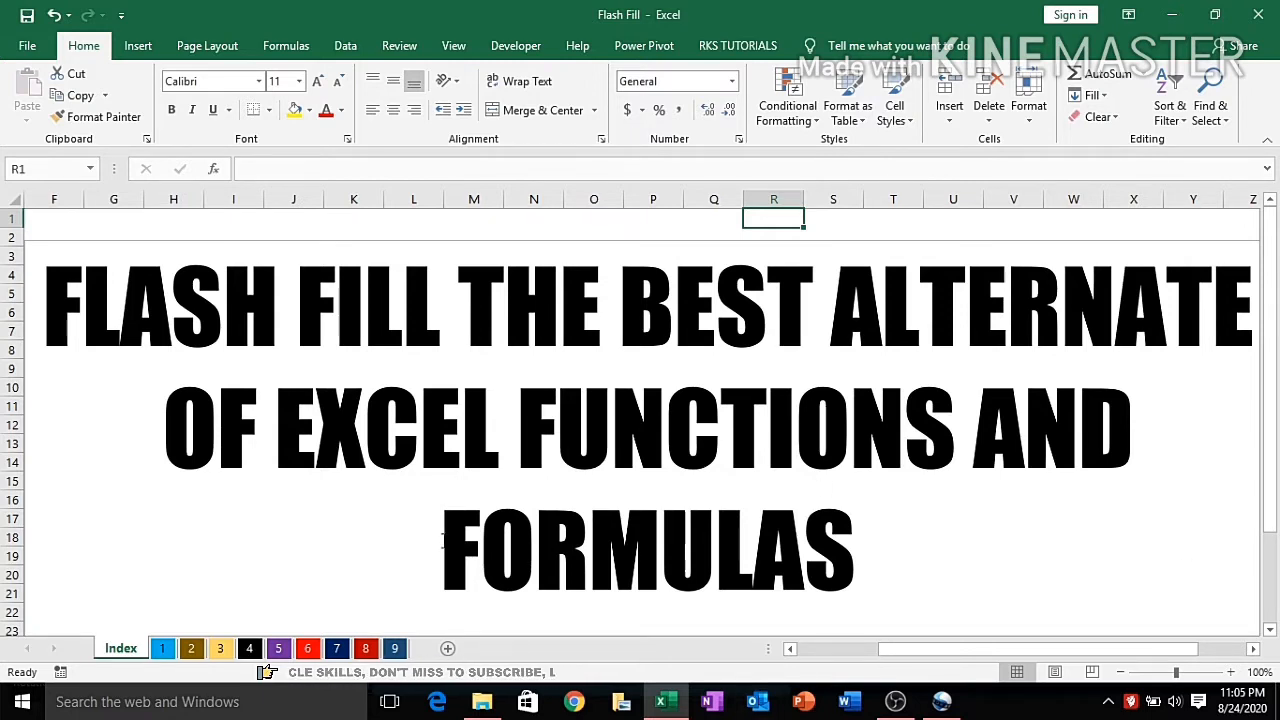
# Step: Open worksheet 1 and bring up the data commands to locate Flash Fill
pyautogui.click(161, 650)
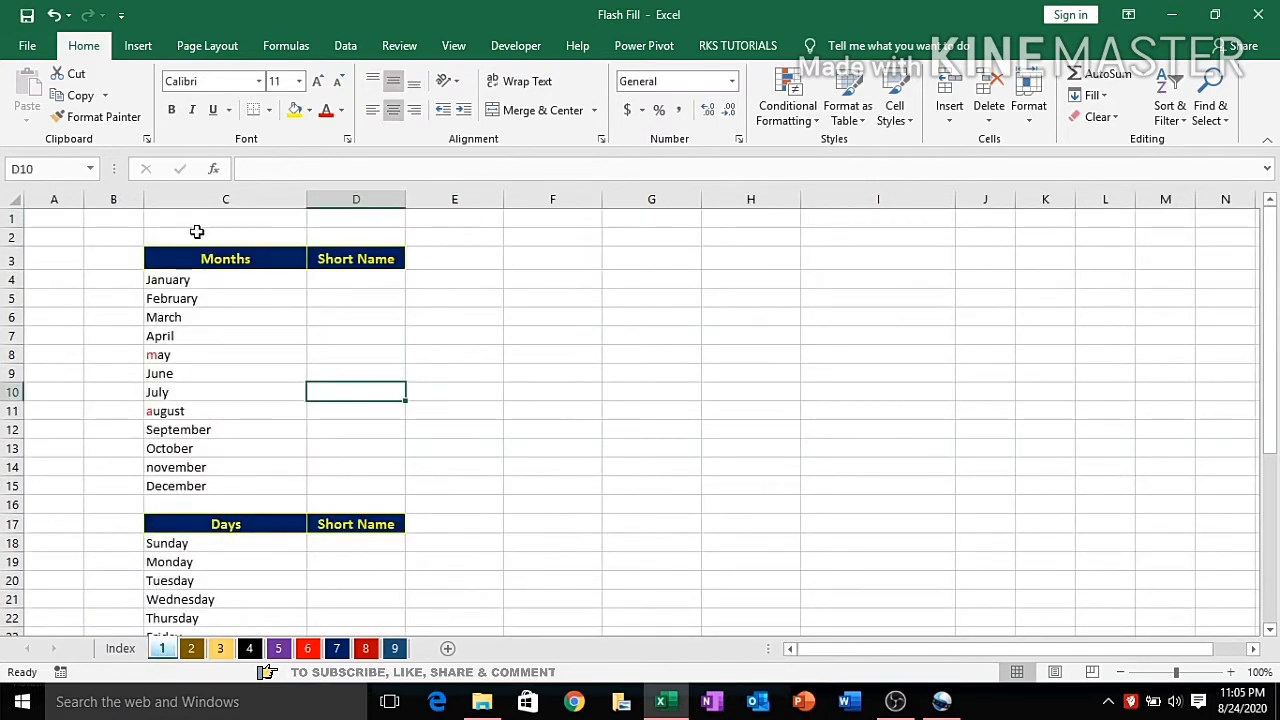
pyautogui.click(348, 45)
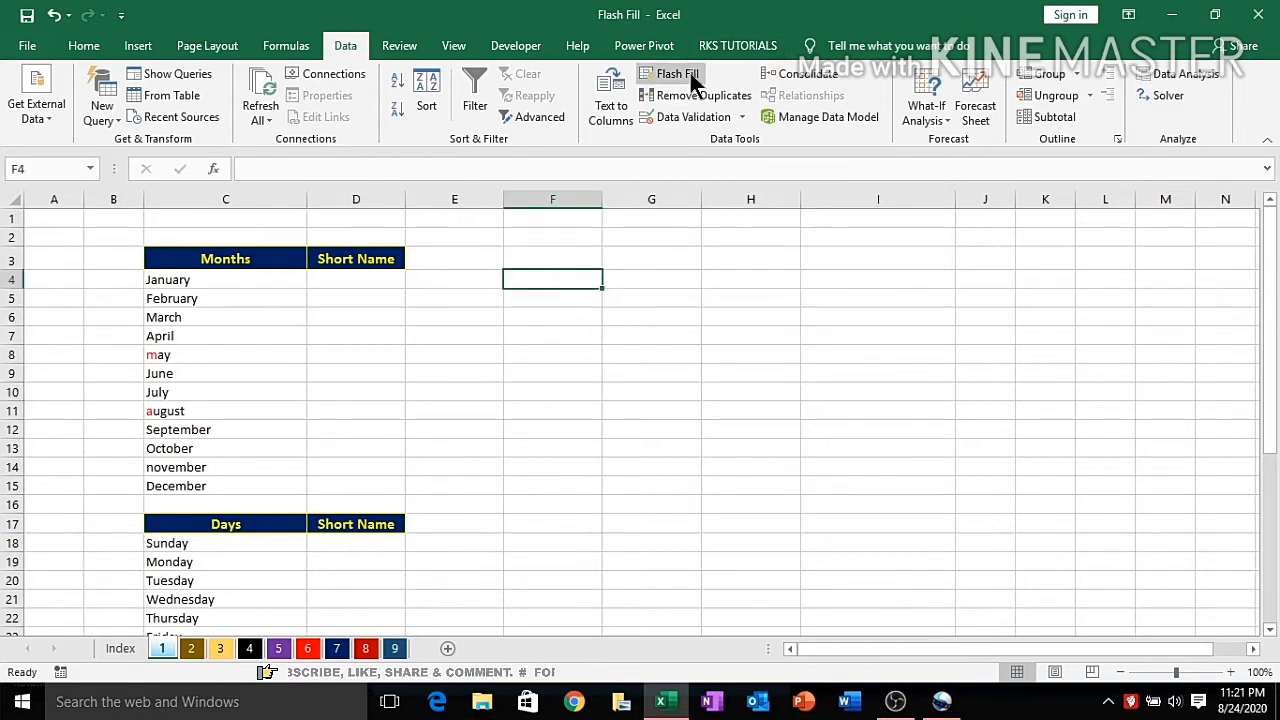
# Step: Open the ribbon customization options and expand the Data Tools group to locate the Flash Fill command
pyautogui.click(30, 55)
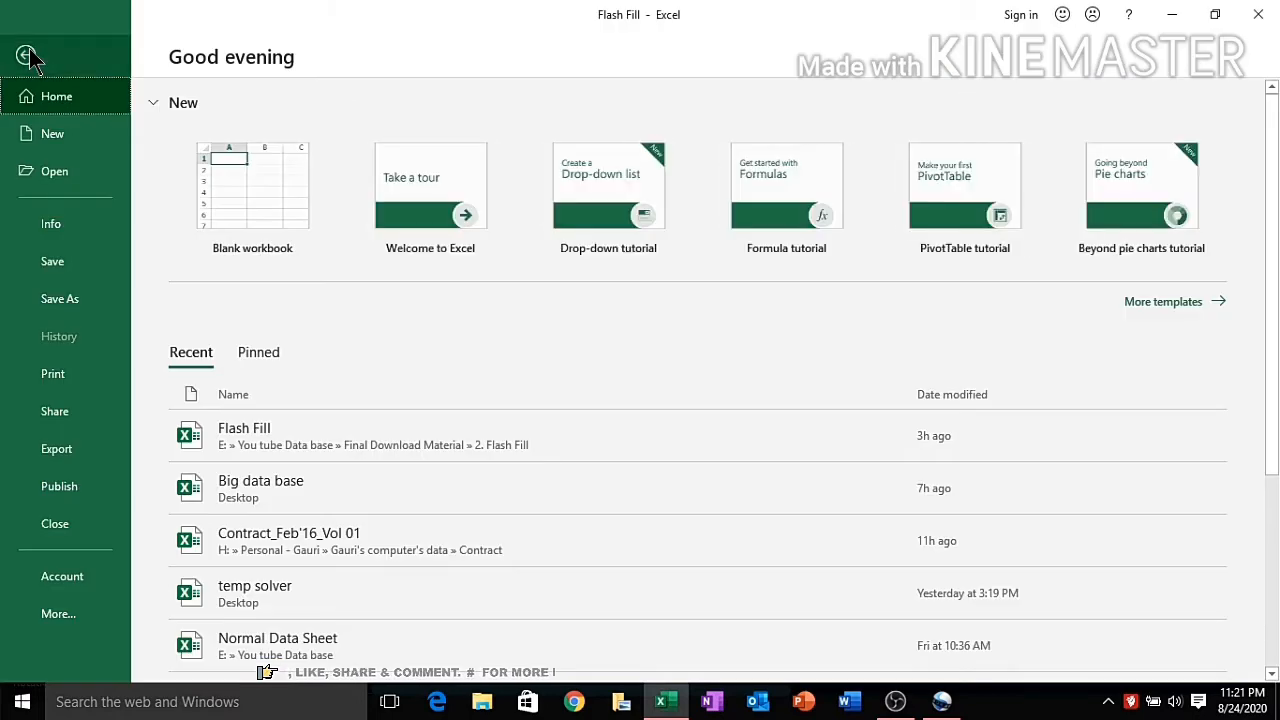
pyautogui.click(62, 620)
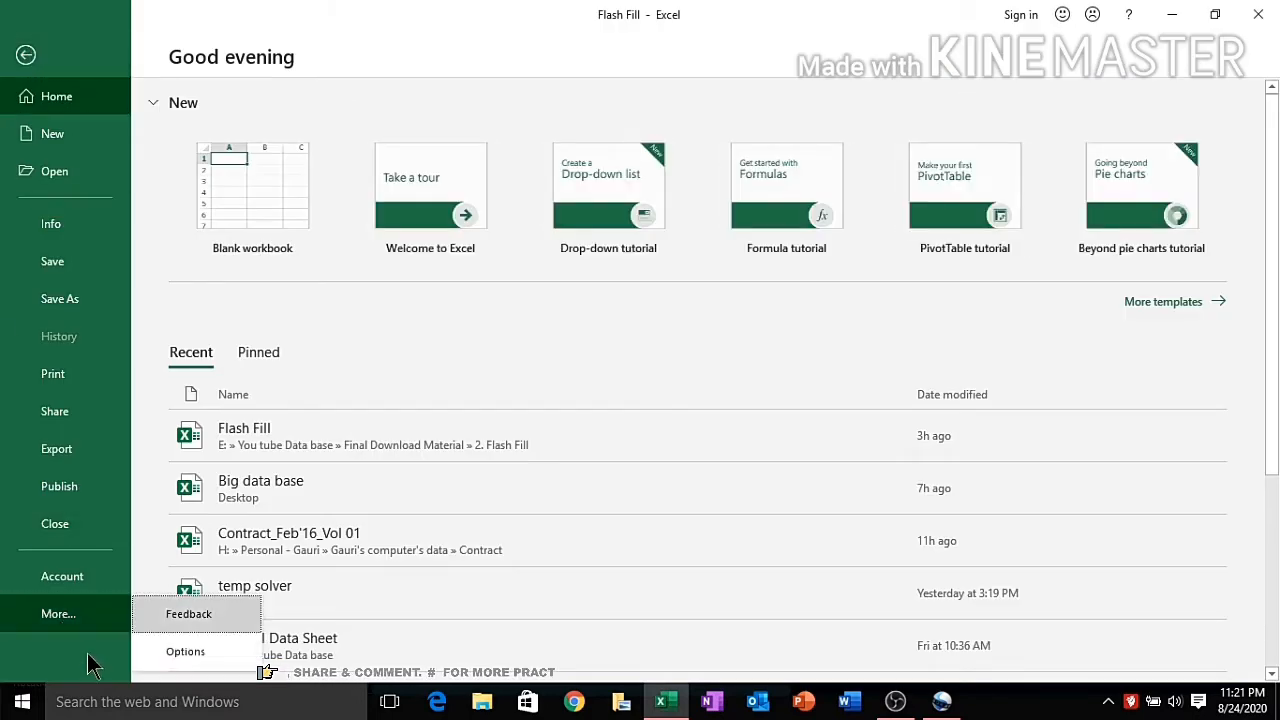
pyautogui.click(172, 652)
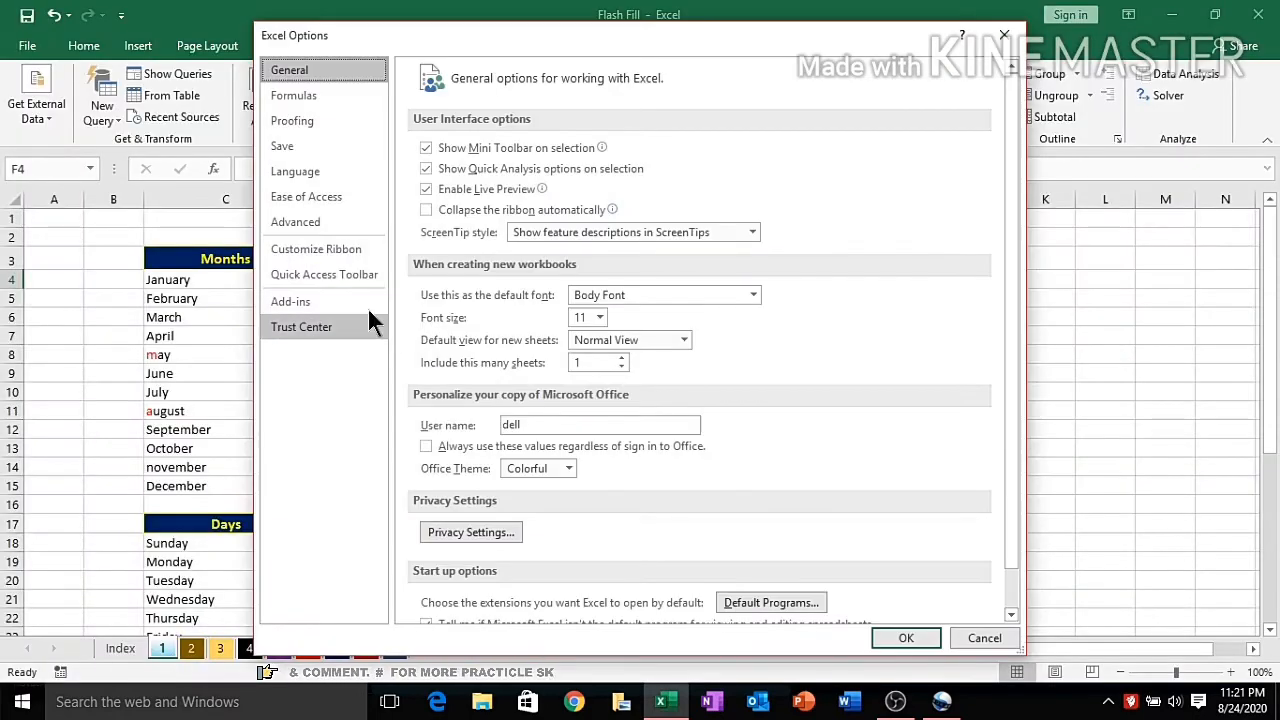
pyautogui.click(335, 250)
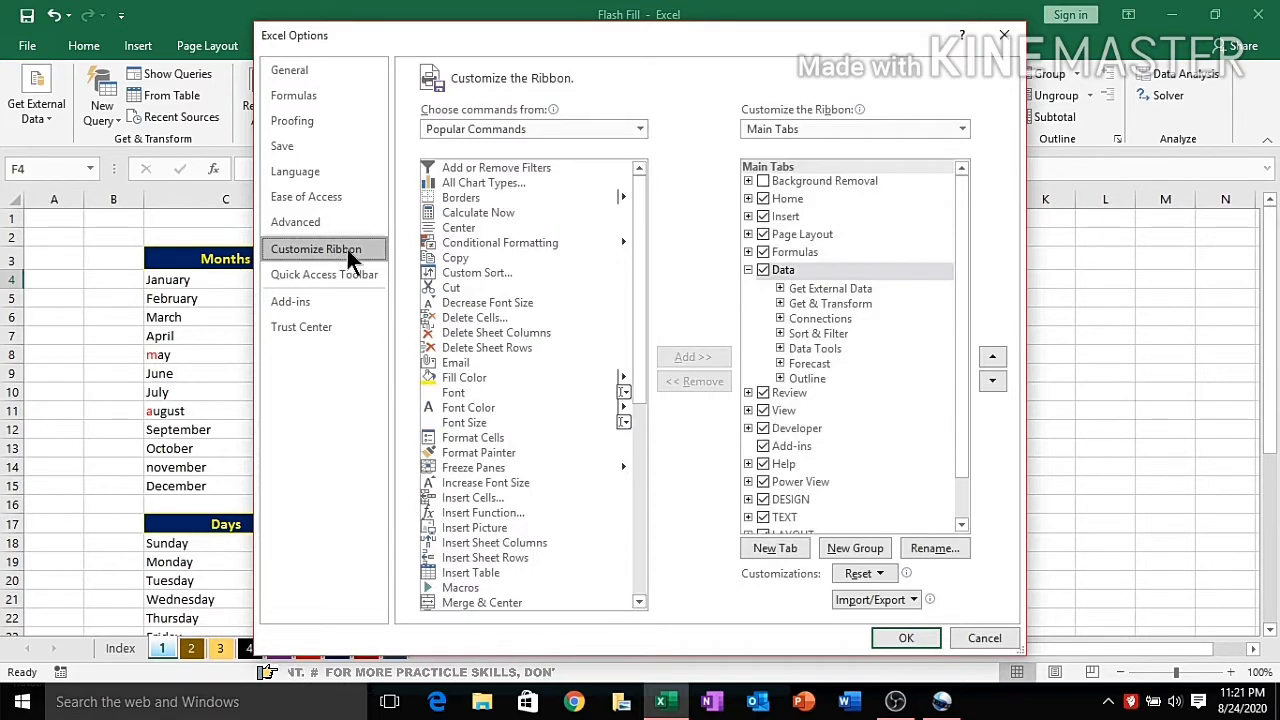
pyautogui.click(780, 347)
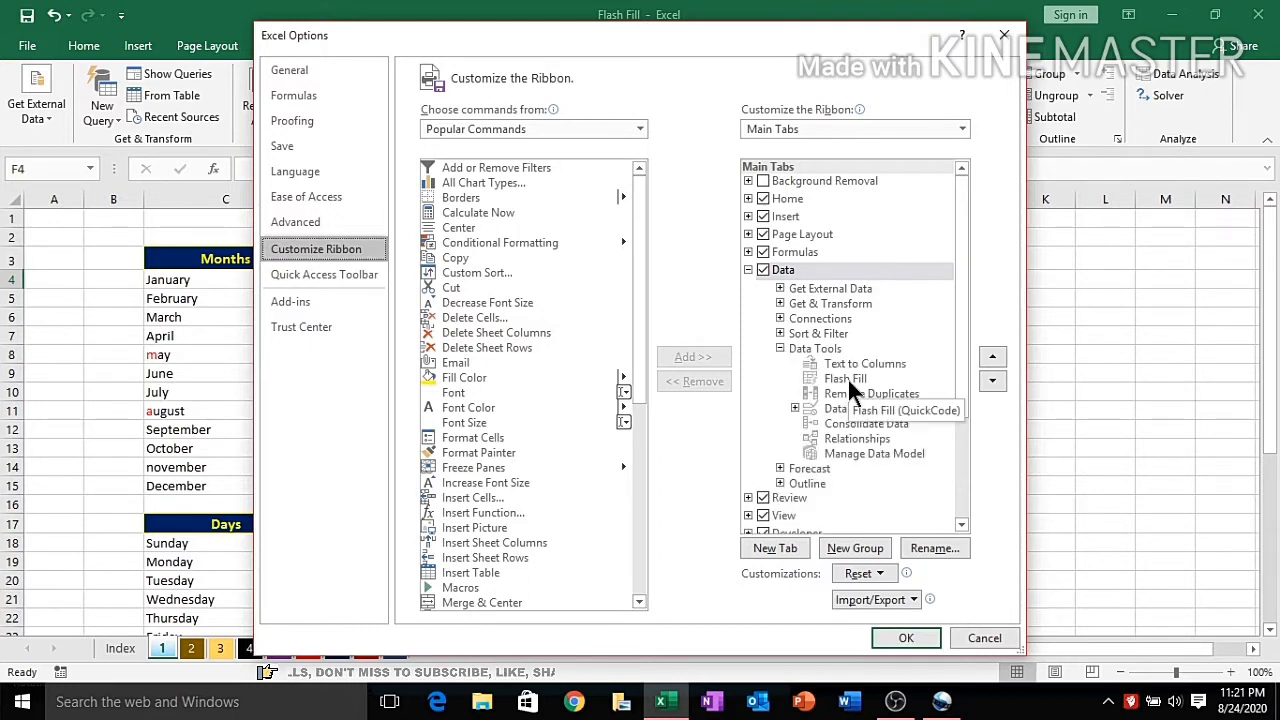
# Step: List all available commands in the ribbon customization settings and check the advanced options
pyautogui.click(638, 128)
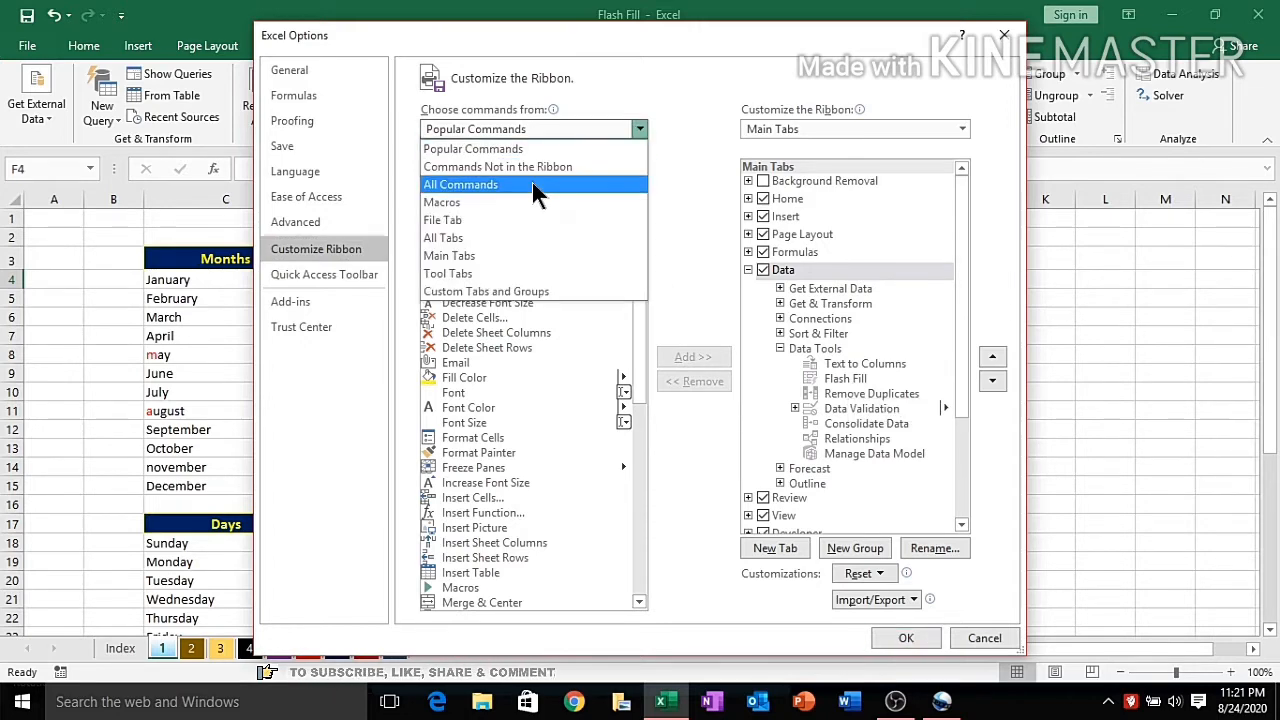
pyautogui.press('Escape')
pyautogui.press('Down')
pyautogui.press('Down')
pyautogui.scroll(-15, 500, 380)
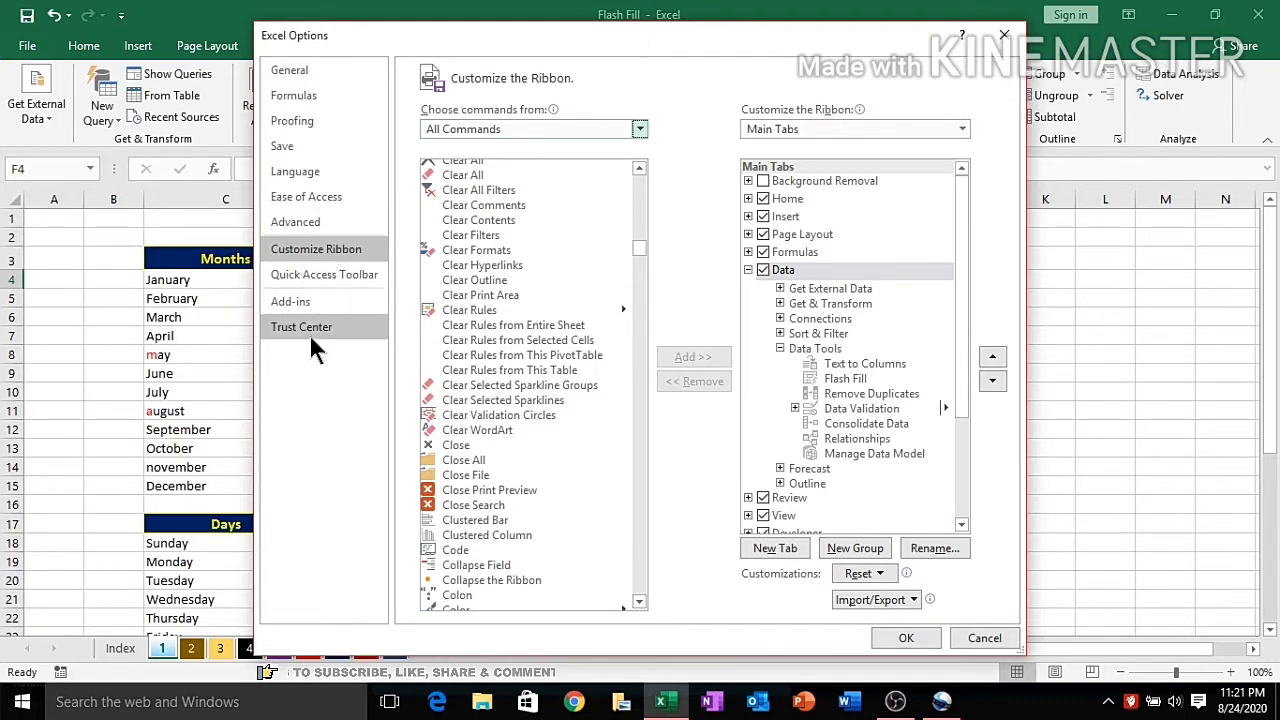
pyautogui.click(310, 224)
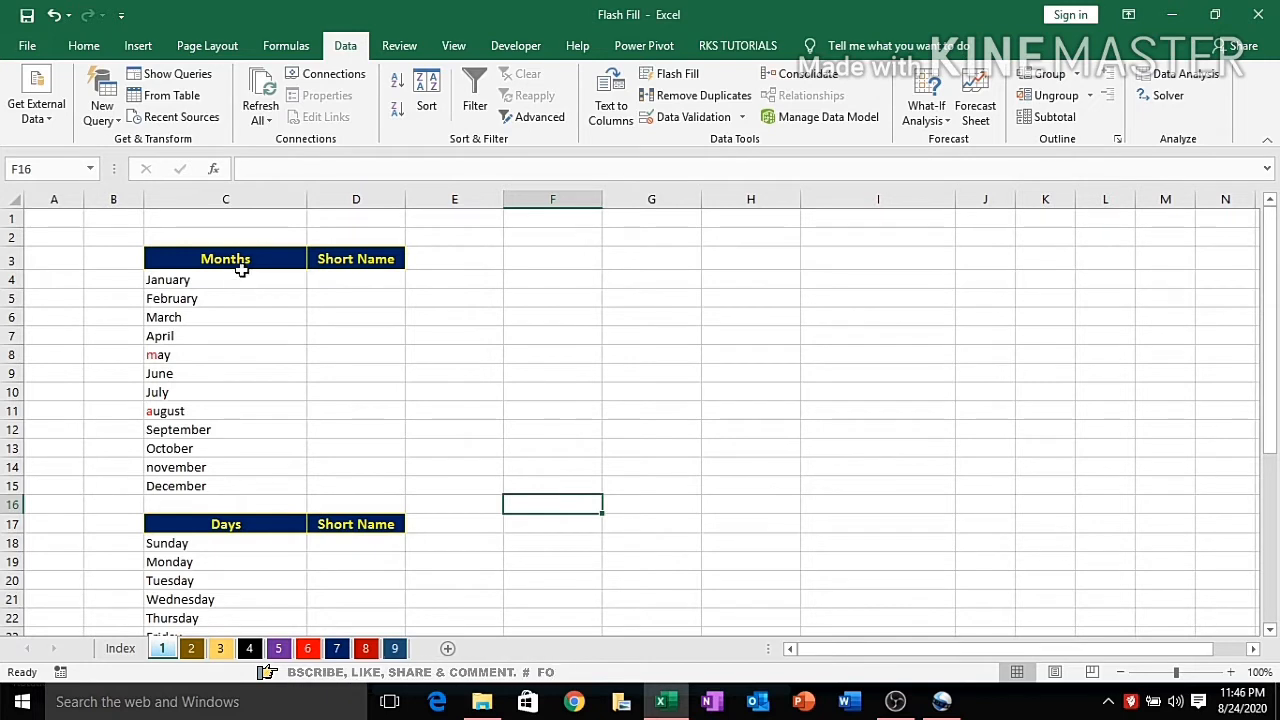
pyautogui.moveTo(240, 277); pyautogui.dragTo(223, 481)
pyautogui.moveTo(232, 549); pyautogui.dragTo(237, 615)
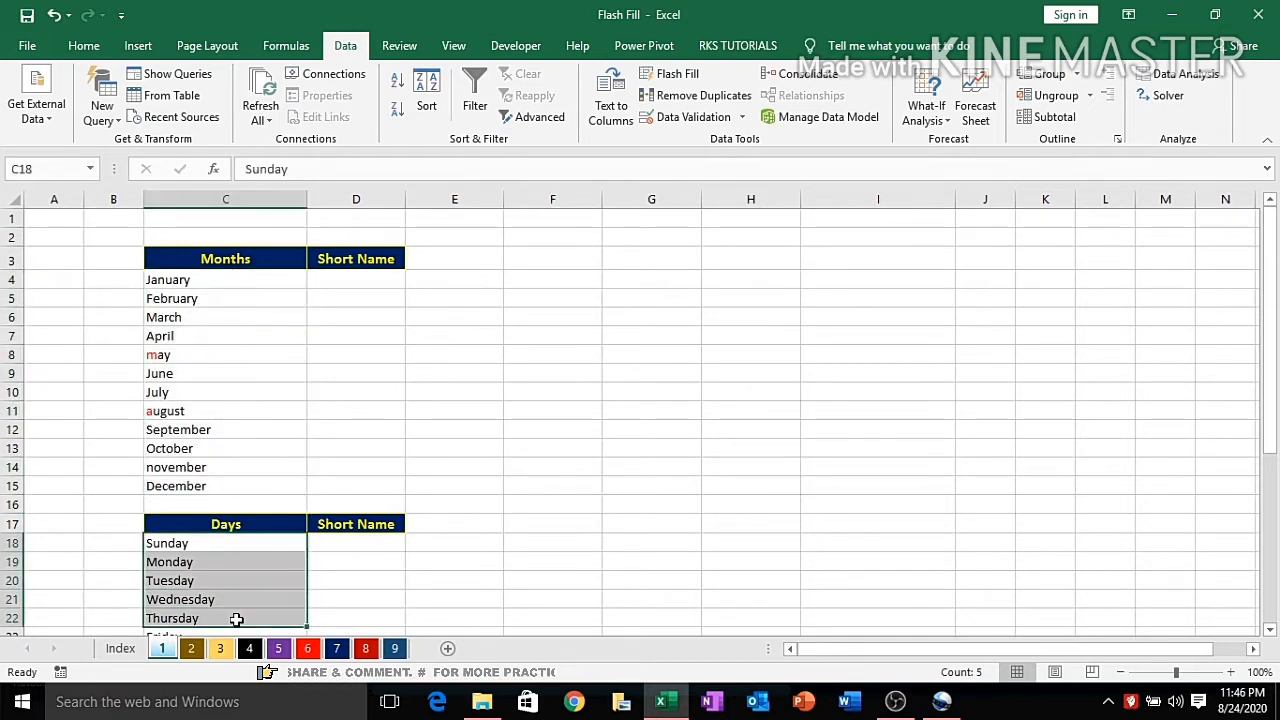
pyautogui.click(237, 274)
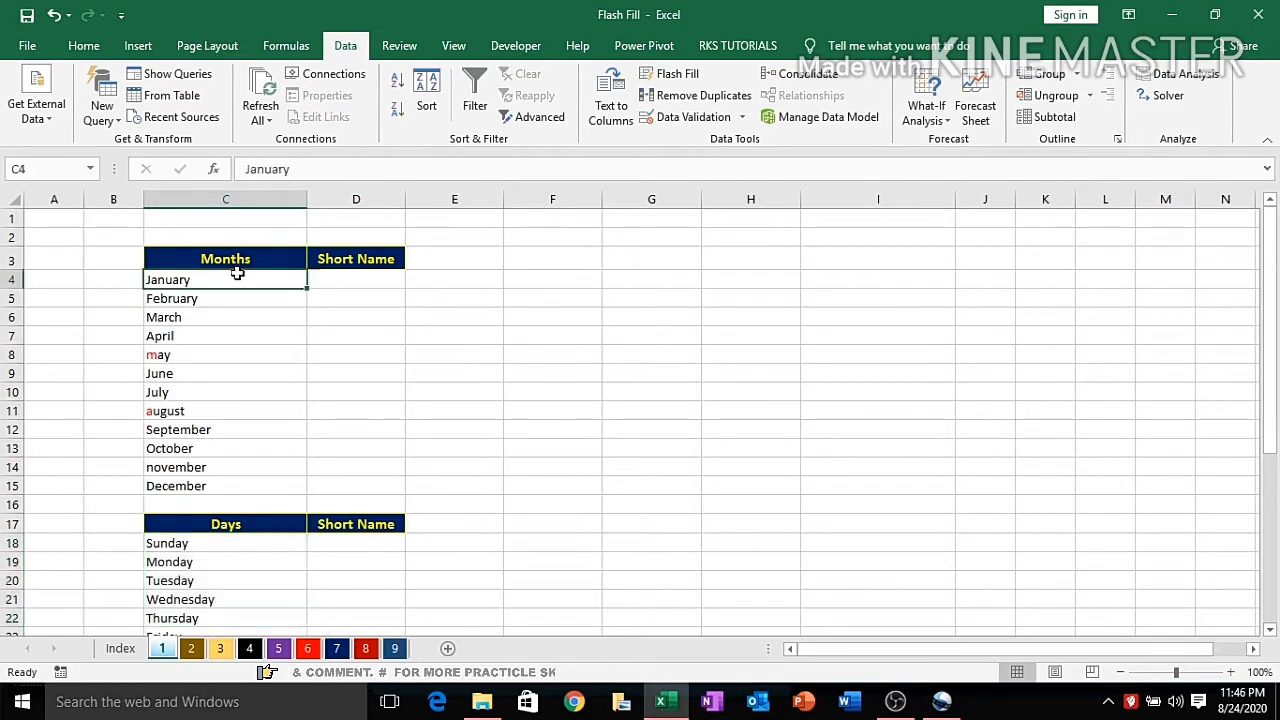
# Step: Enter Jan as January's short name in D4 and Flash Fill the month short names down to D15
pyautogui.click(374, 279)
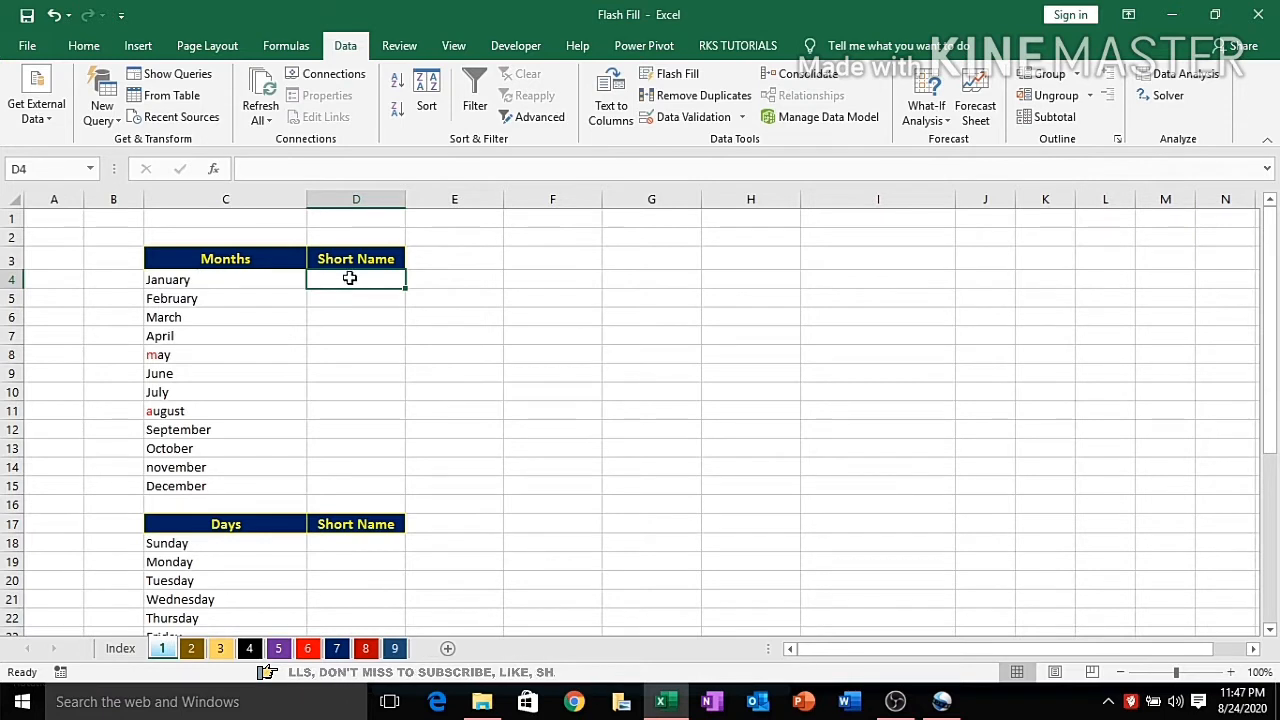
pyautogui.write('Jan')
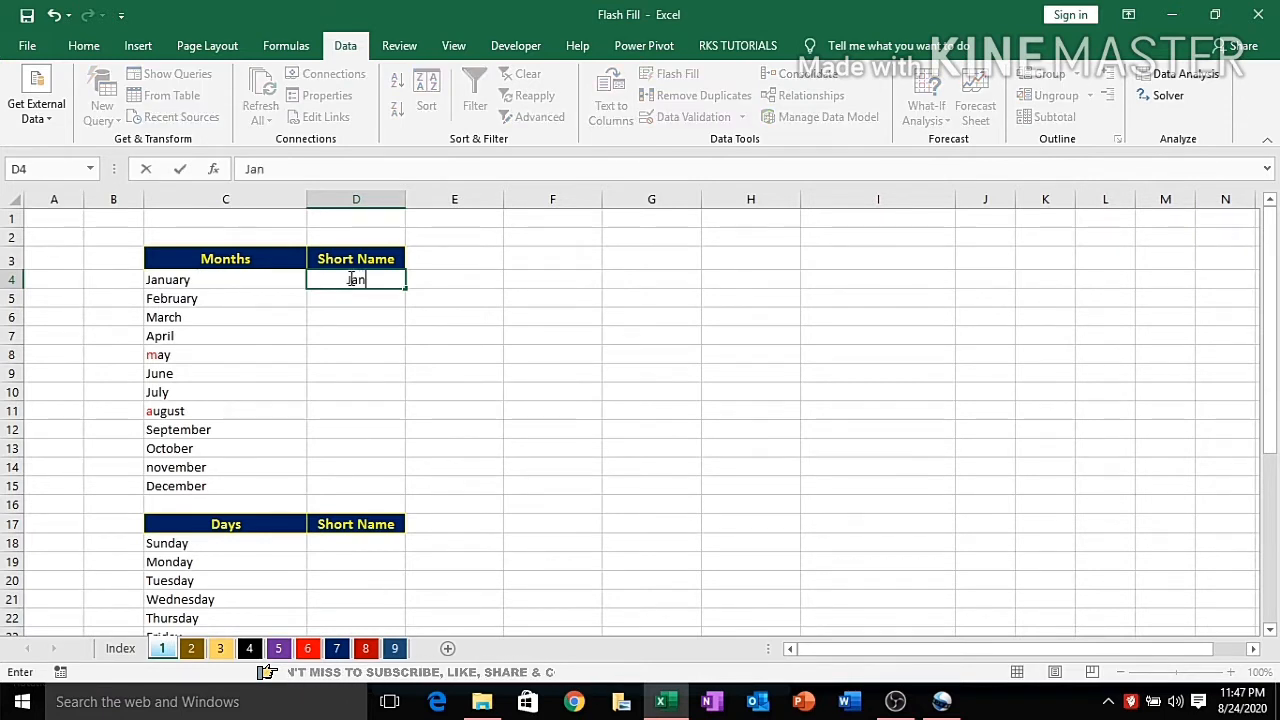
pyautogui.press('Return')
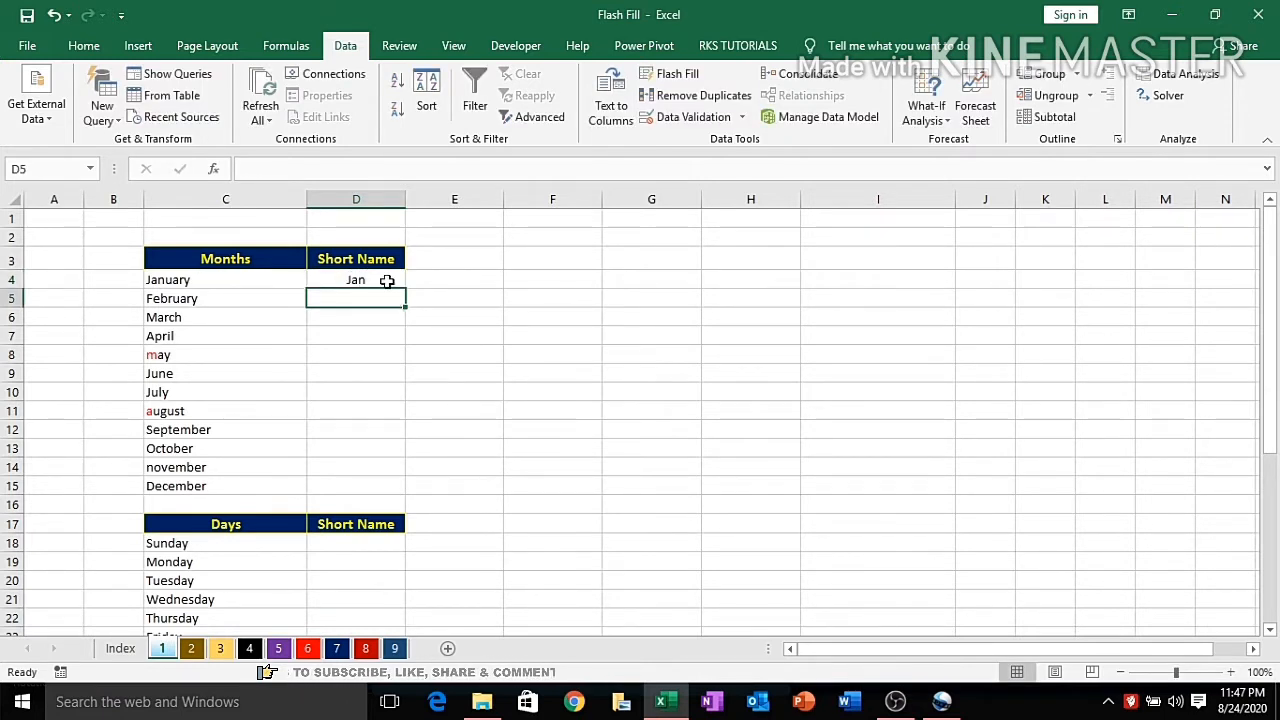
pyautogui.moveTo(387, 280); pyautogui.dragTo(366, 486)
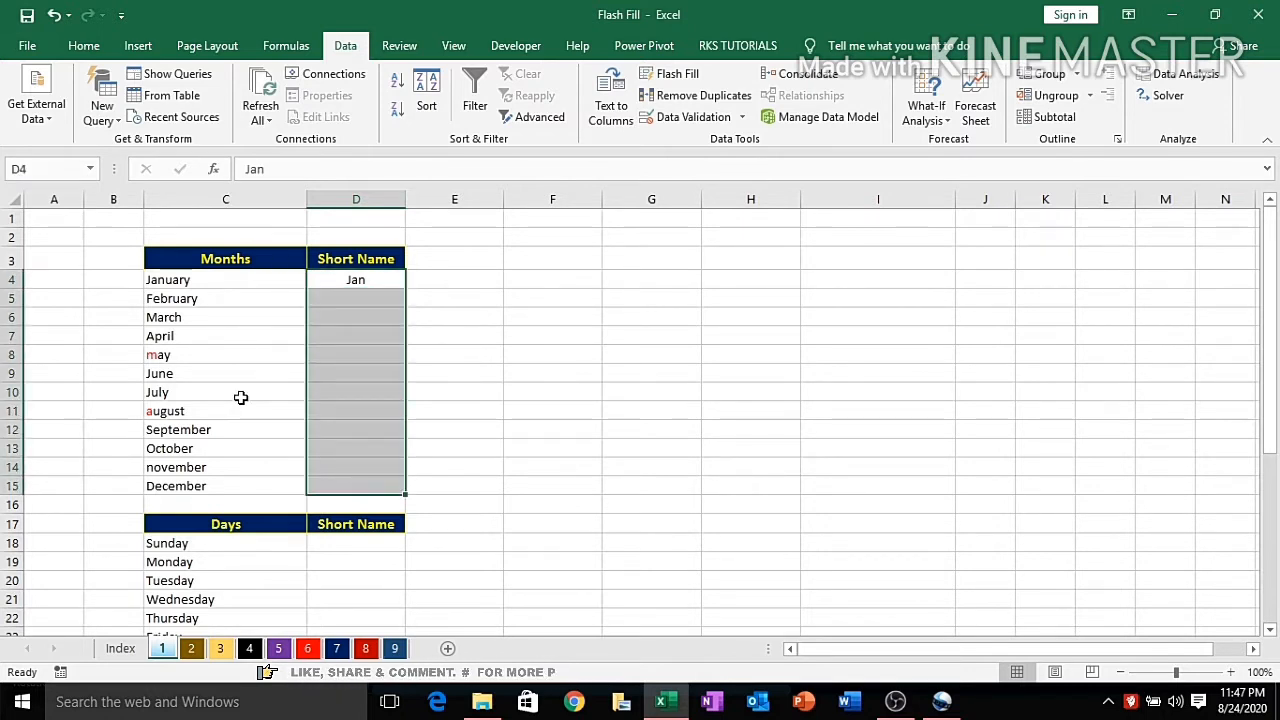
pyautogui.hotkey('ctrl', 'e')
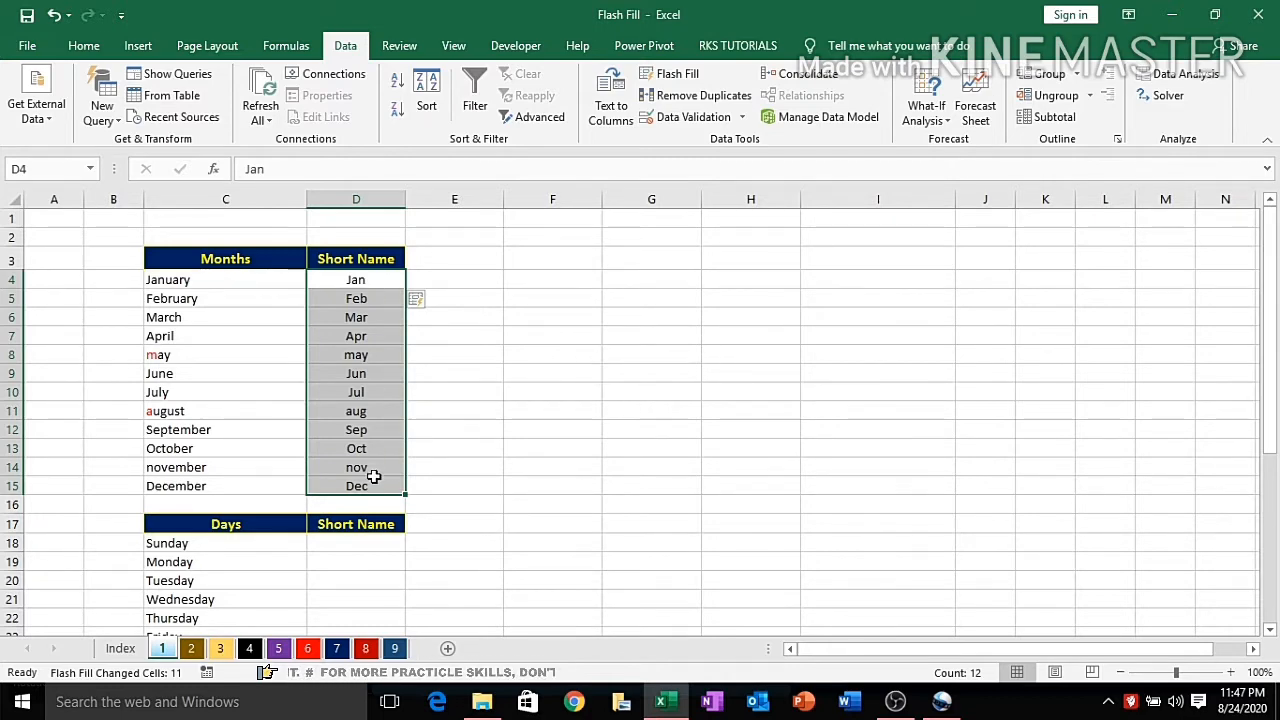
# Step: Enter Sun as Sunday's short name in D18 and Flash Fill the day short names down to D24
pyautogui.scroll(-2, 373, 477)
pyautogui.click(357, 425)
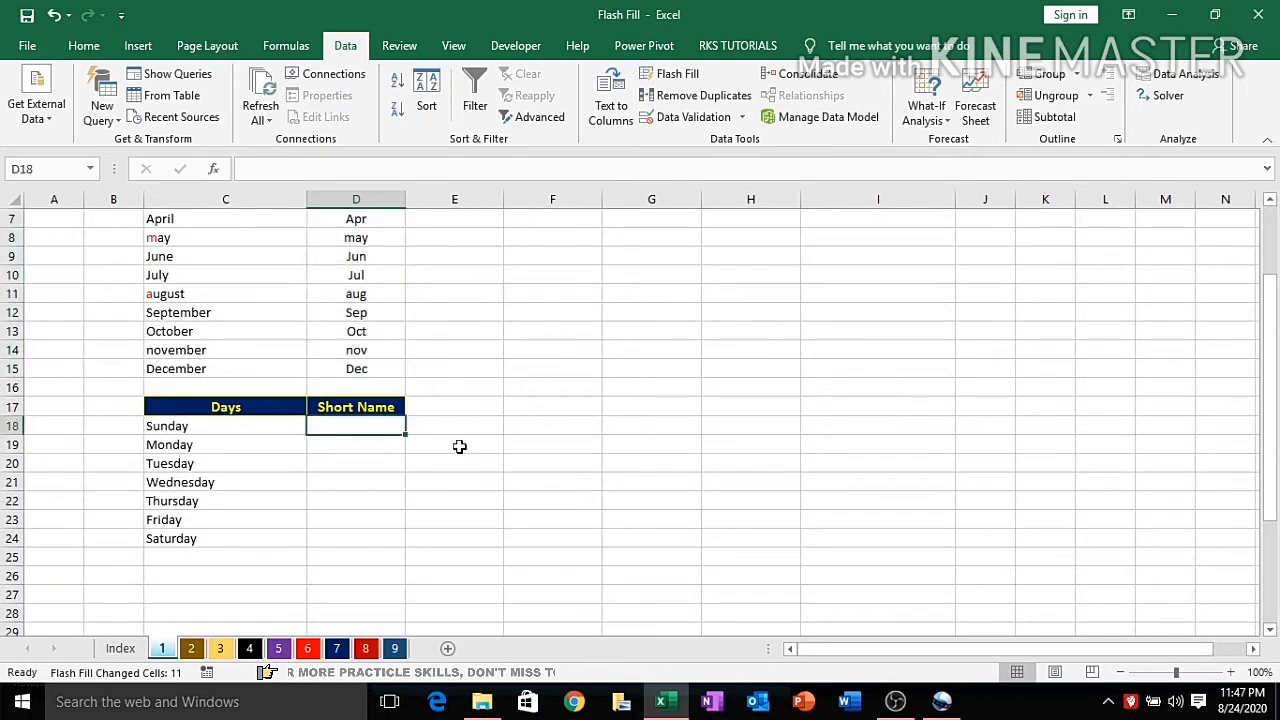
pyautogui.write('S')
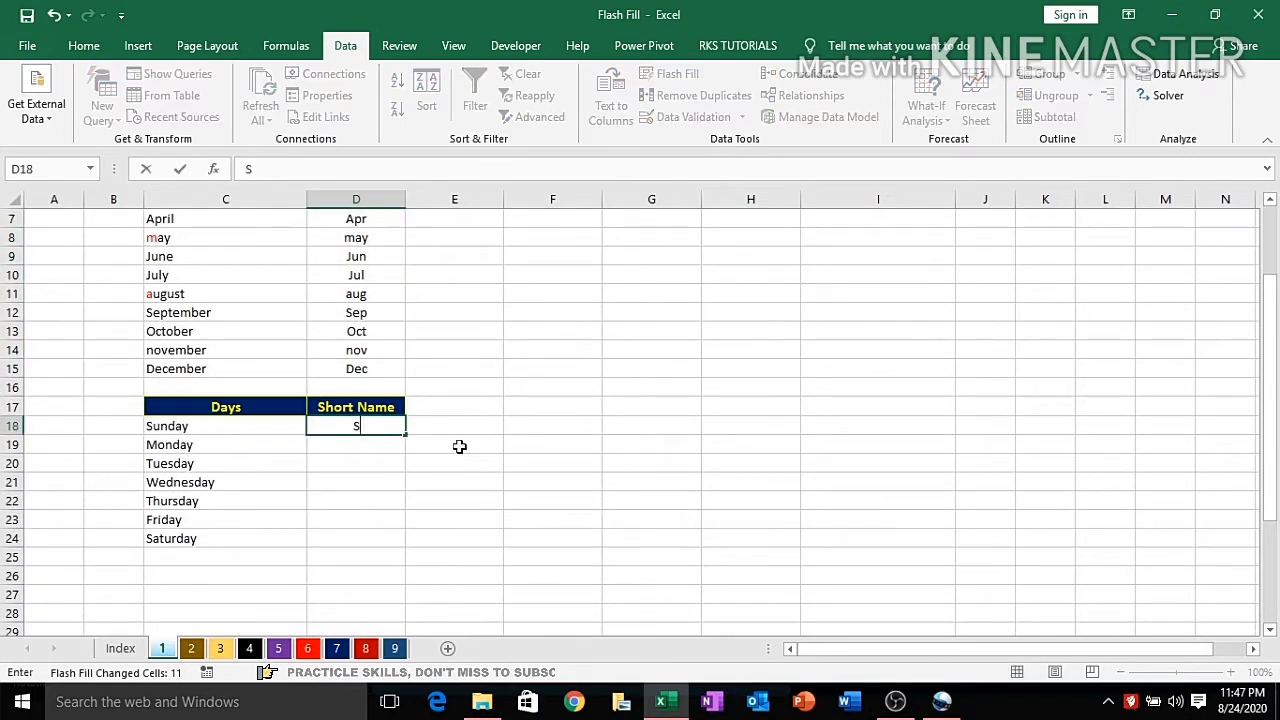
pyautogui.write('un')
pyautogui.press('Return')
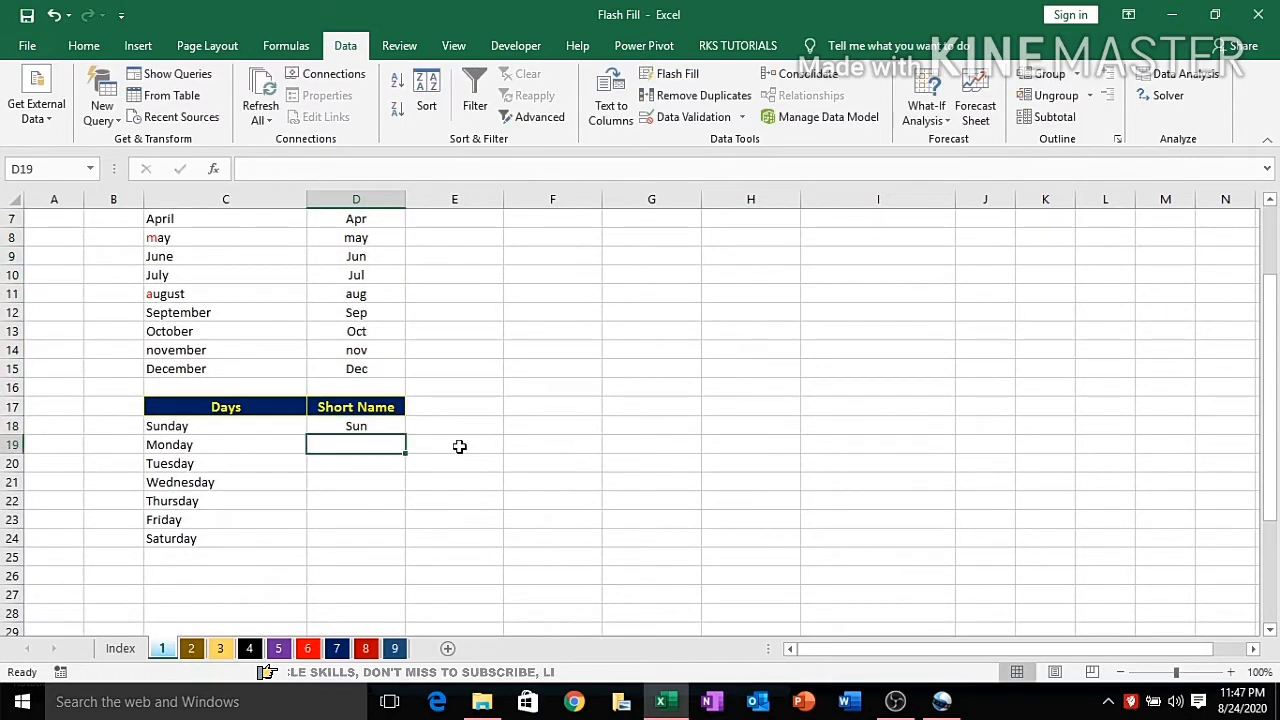
pyautogui.press('Up')
pyautogui.hotkey('shift', 'Down')
pyautogui.hotkey('shift', 'Down')
pyautogui.hotkey('shift', 'Down')
pyautogui.hotkey('shift', 'Down')
pyautogui.hotkey('shift', 'Down')
pyautogui.hotkey('shift', 'Down')
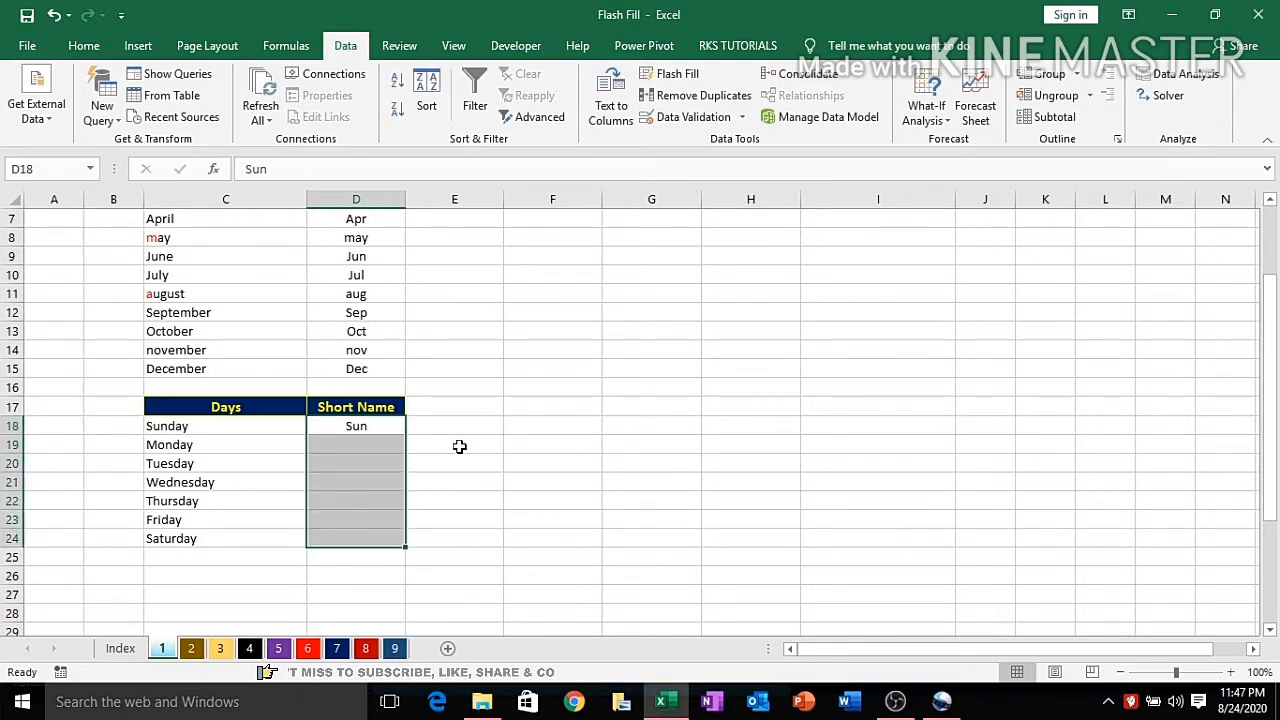
pyautogui.hotkey('ctrl', 'e')
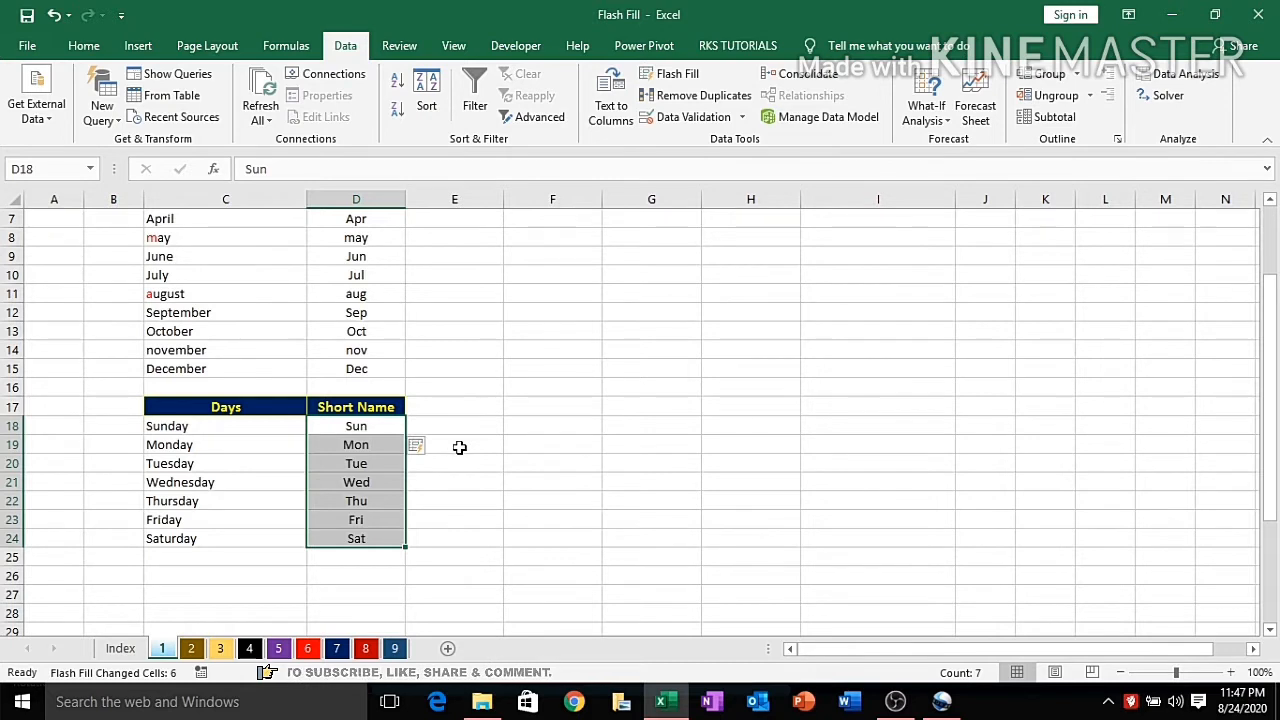
pyautogui.click(508, 351)
# Step: Compare the lowercase May entry with its short name and clear all month short names in D4:D15
pyautogui.scroll(2, 508, 354)
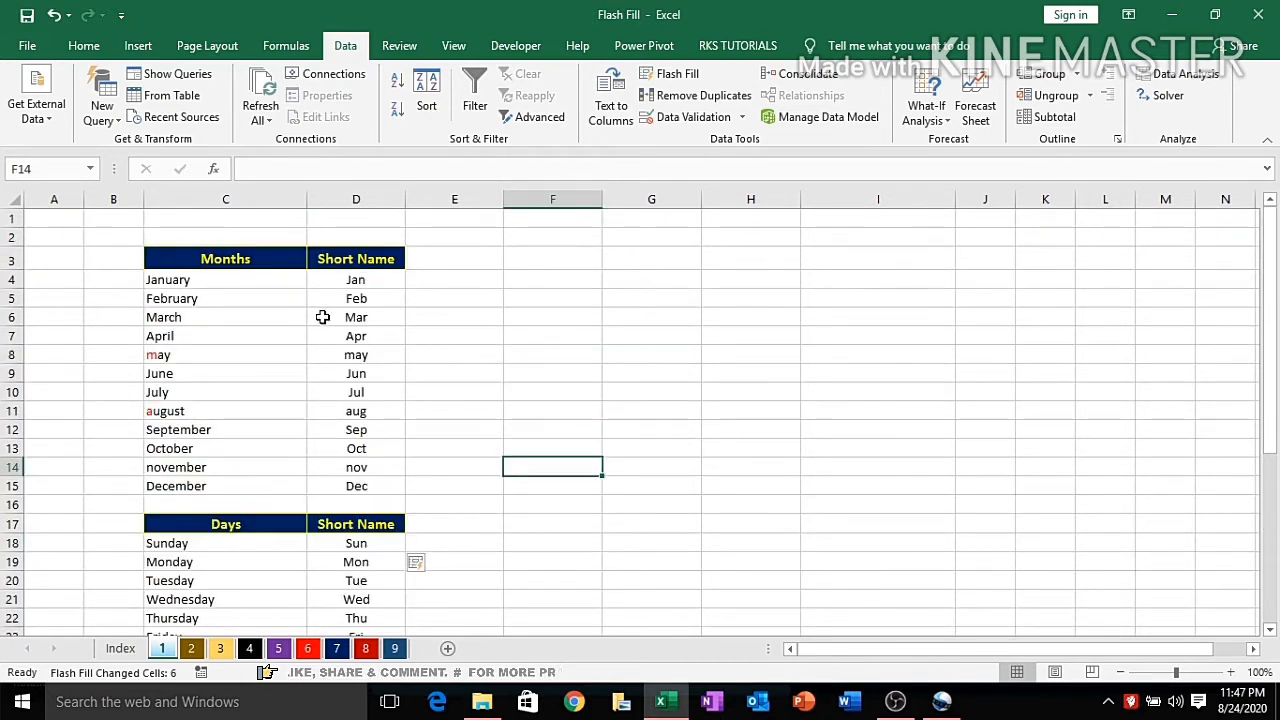
pyautogui.click(370, 281)
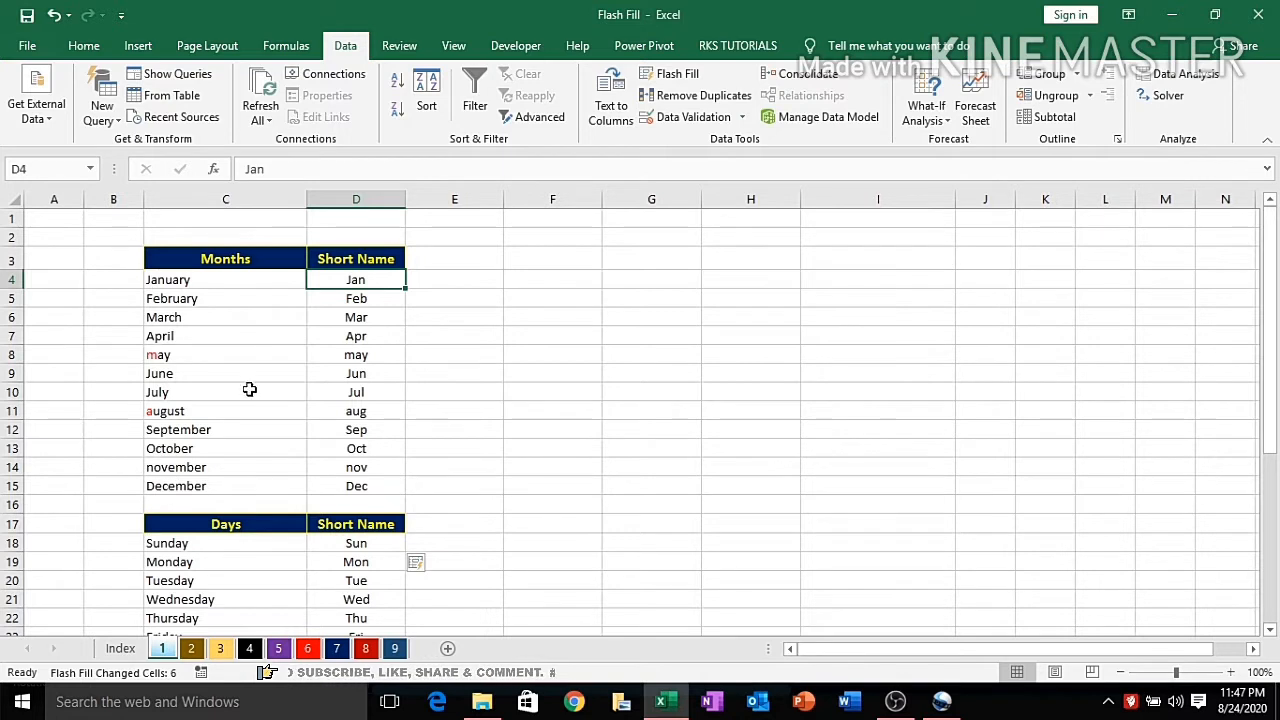
pyautogui.click(168, 356)
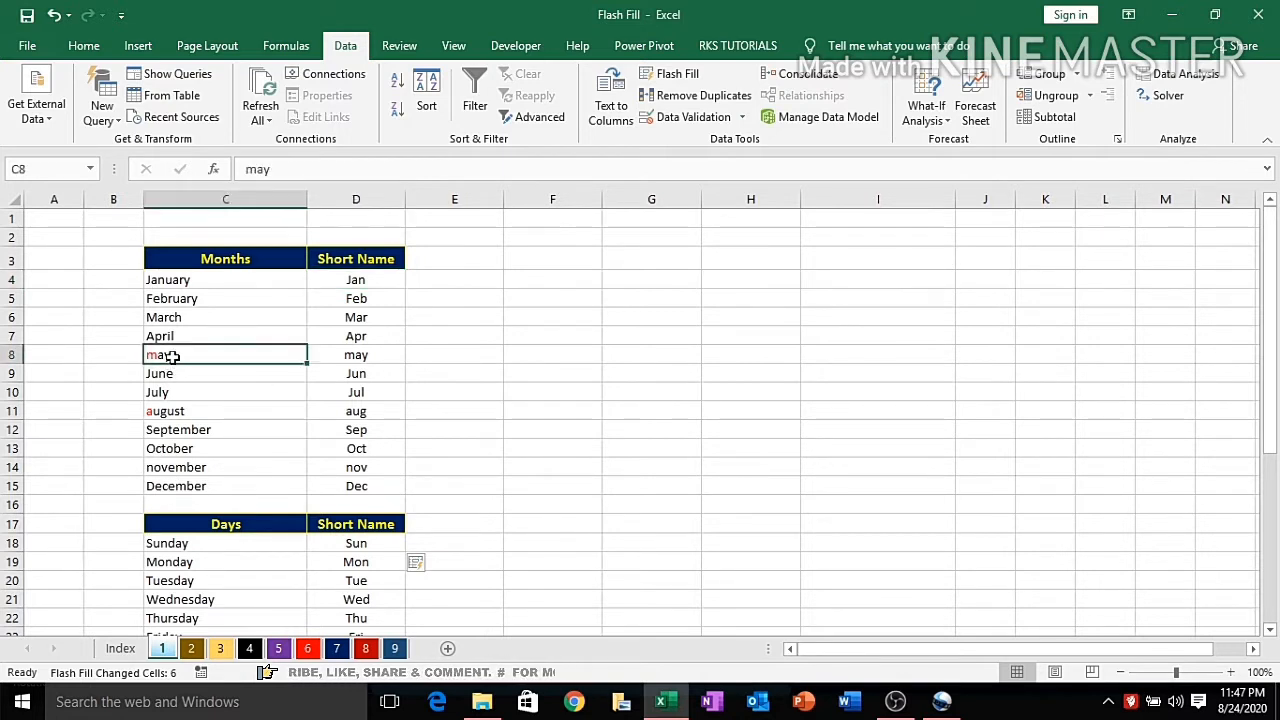
pyautogui.click(364, 358)
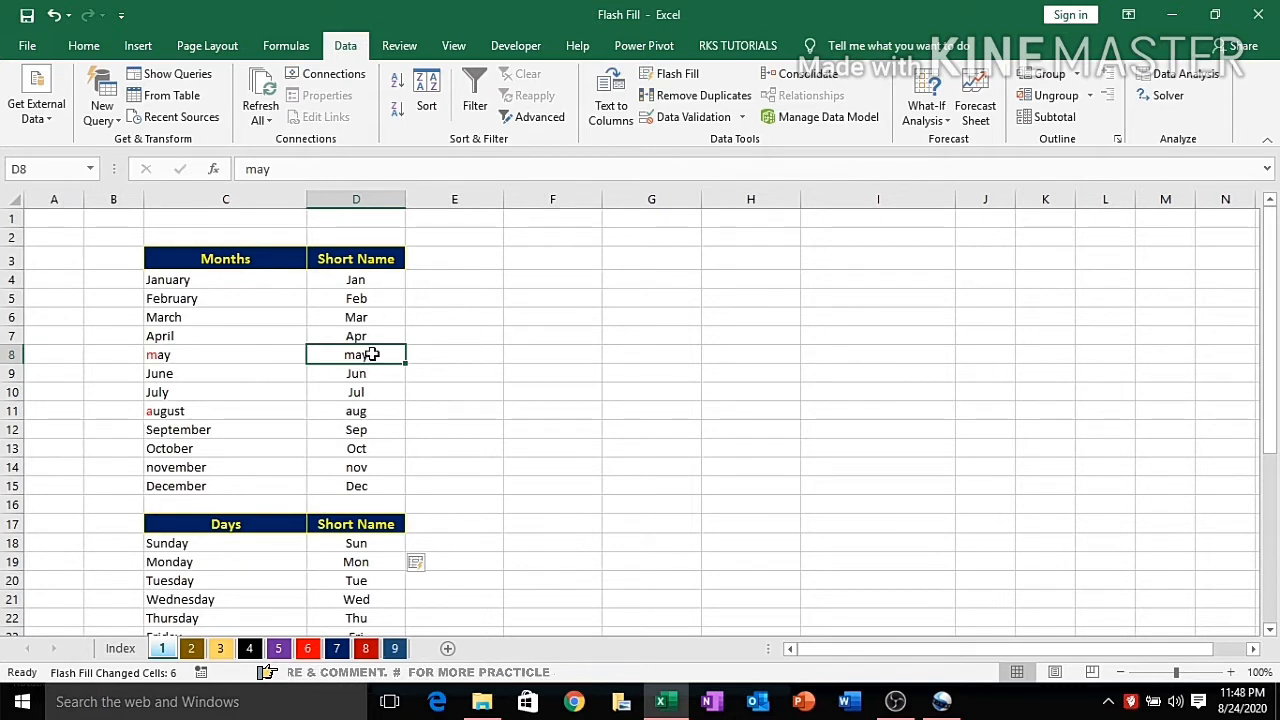
pyautogui.click(371, 281)
pyautogui.moveTo(371, 281); pyautogui.dragTo(380, 484)
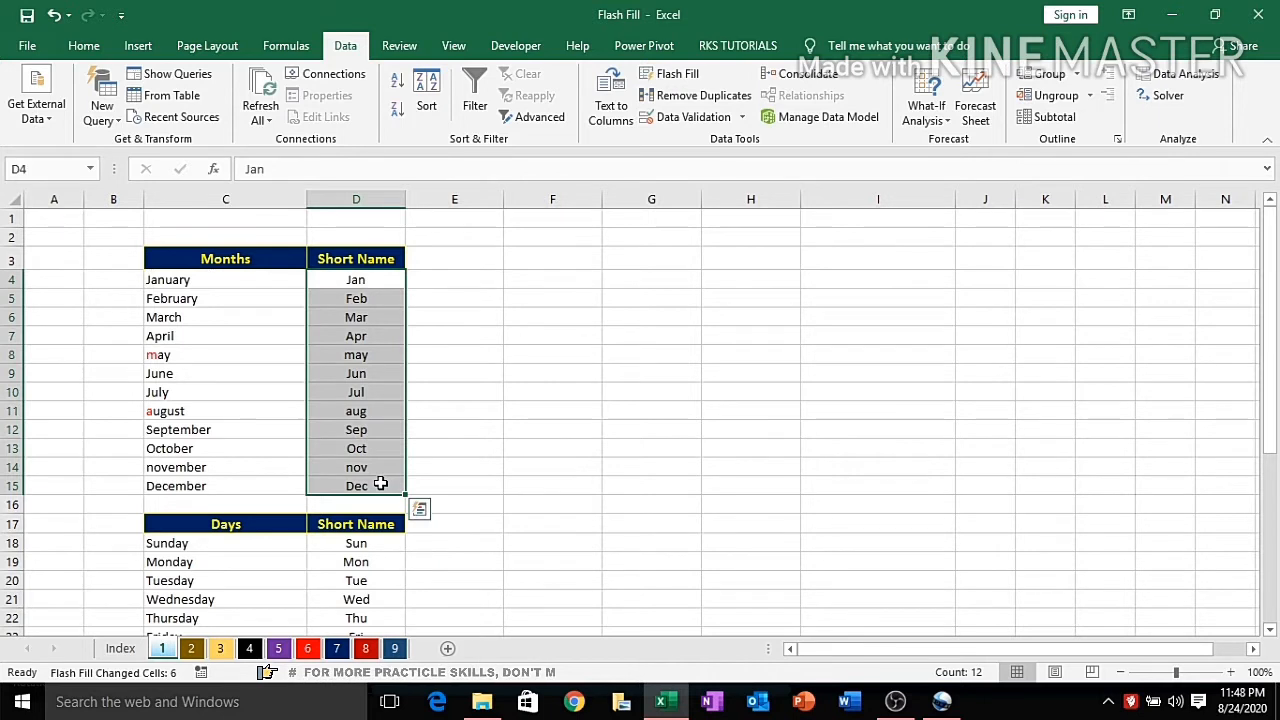
pyautogui.press('Delete')
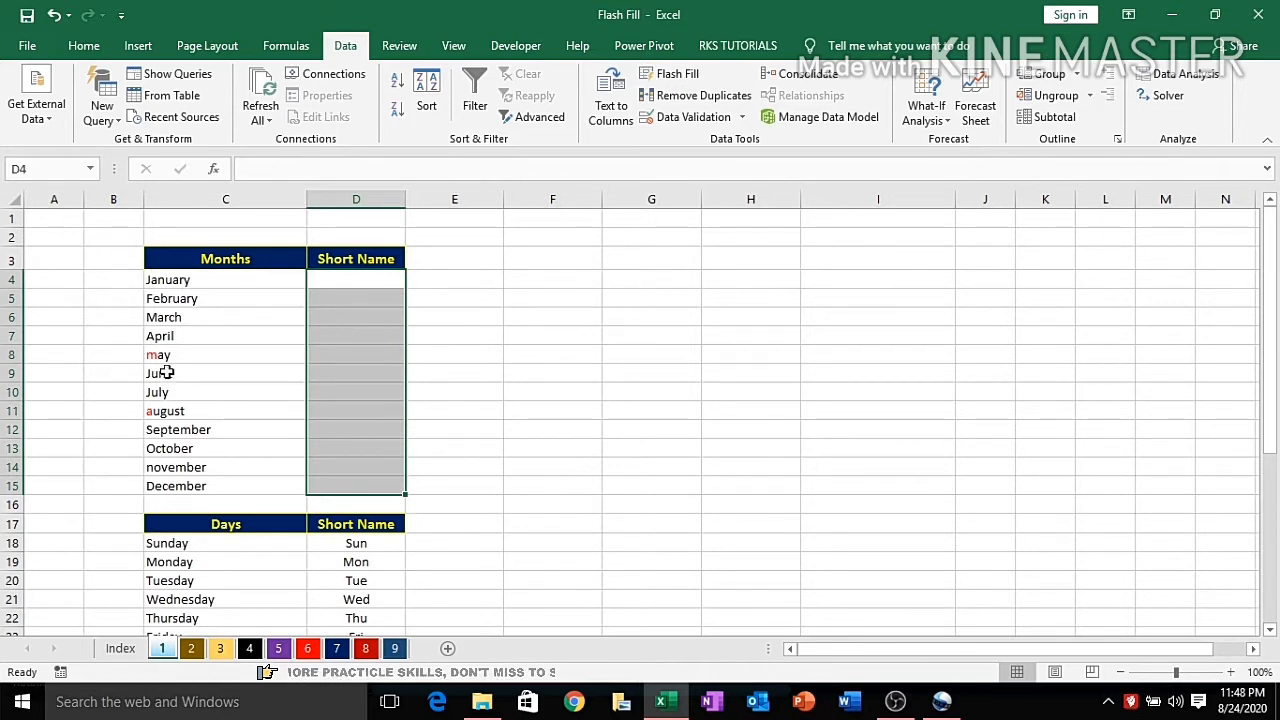
# Step: Enter Jan in D4 and May in D8 as capitalized examples, and Flash Fill the month short names in D4:D15
pyautogui.click(345, 282)
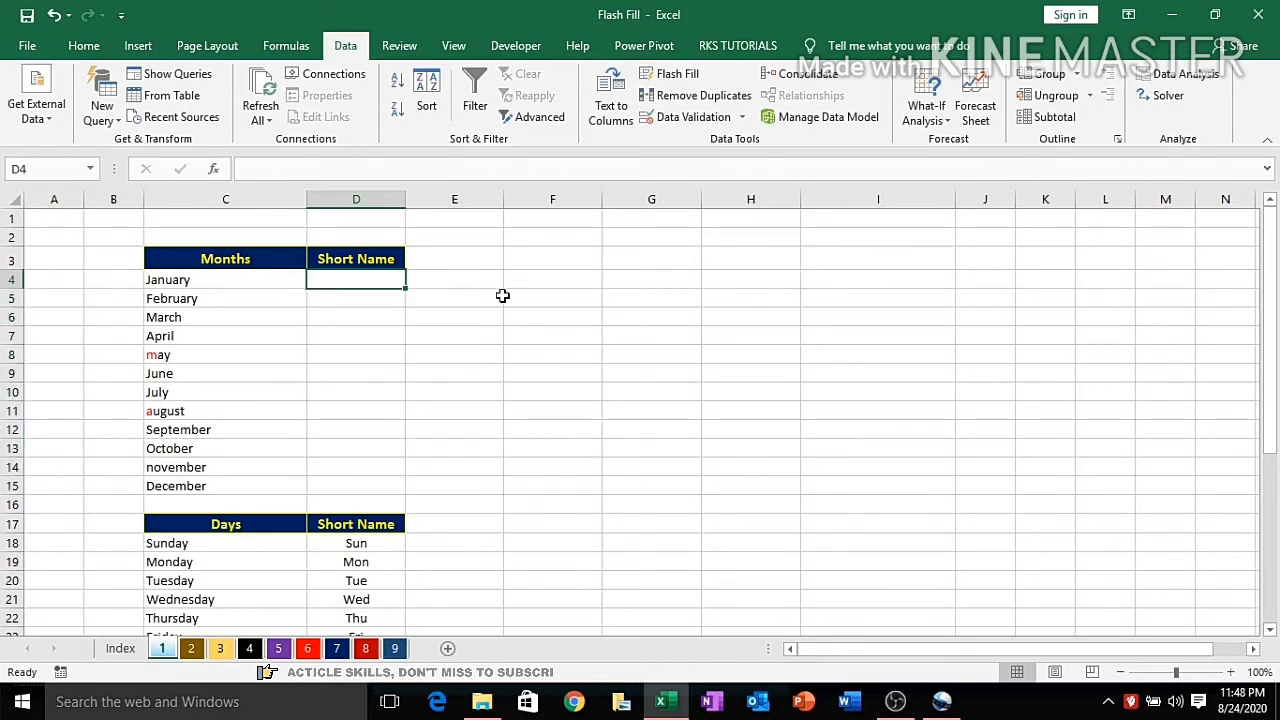
pyautogui.write('Jan')
pyautogui.press('Return')
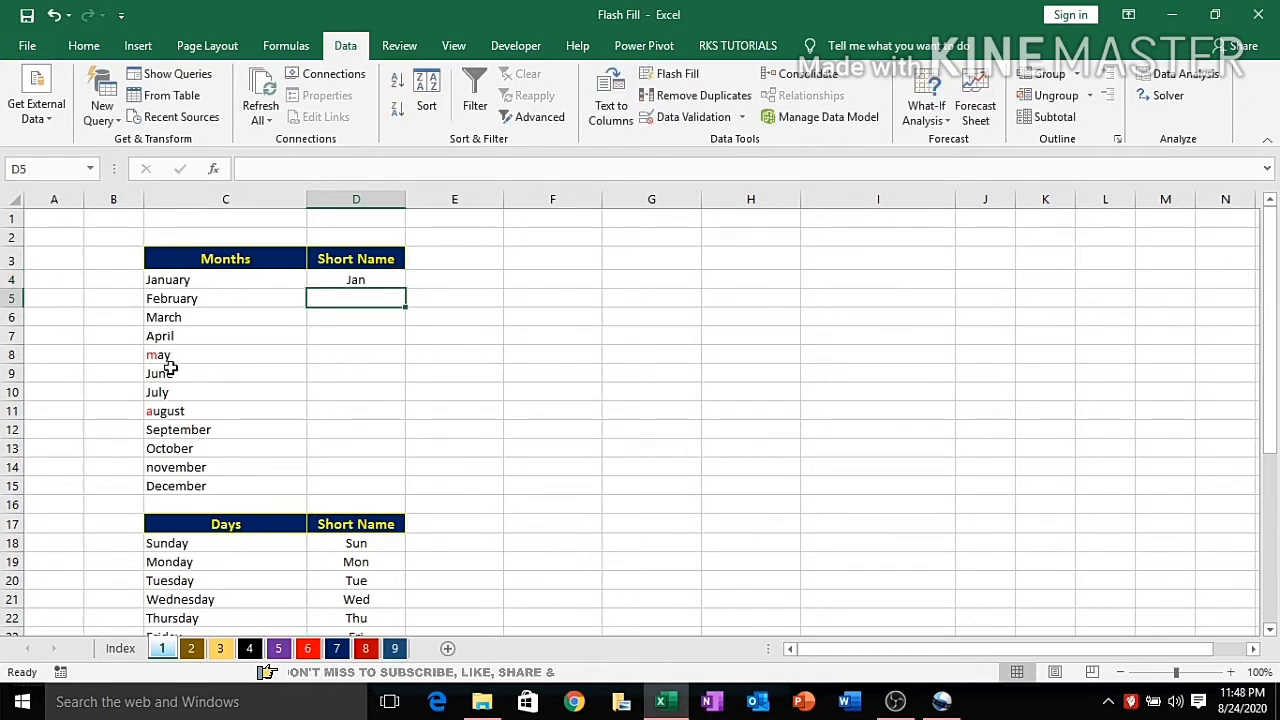
pyautogui.click(340, 356)
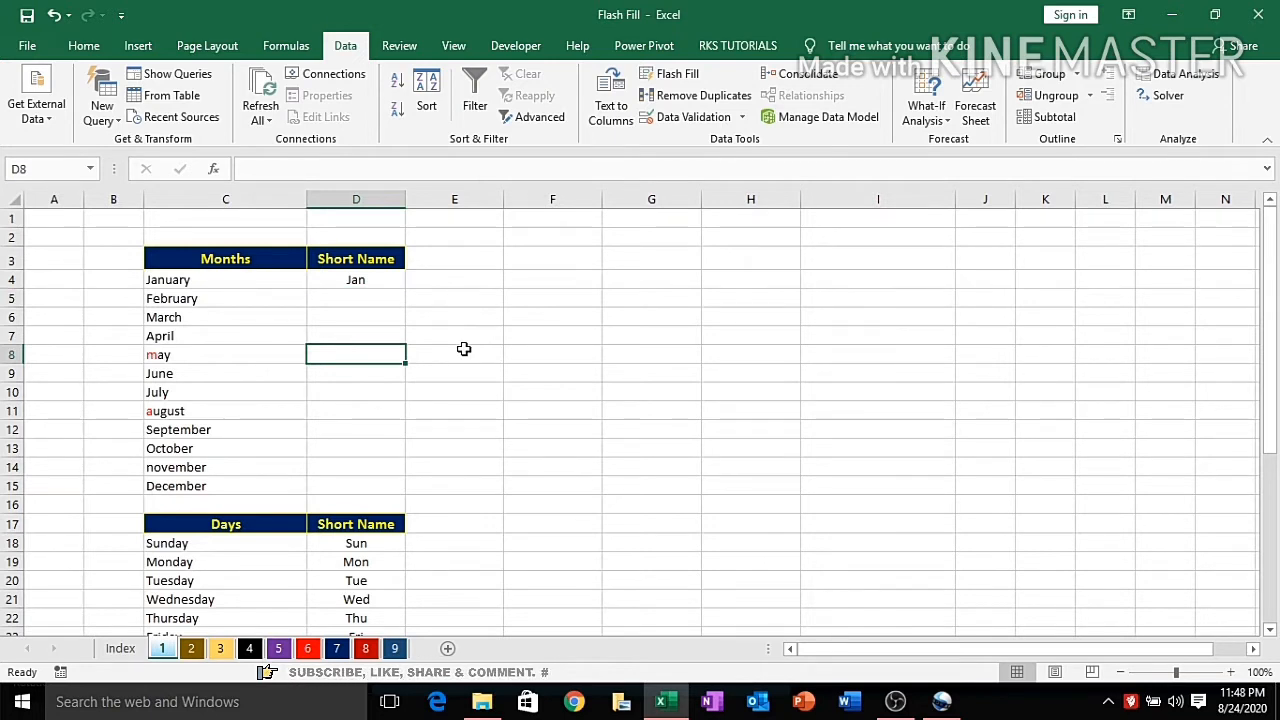
pyautogui.write('a')
pyautogui.press('BackSpace')
pyautogui.write('Ma')
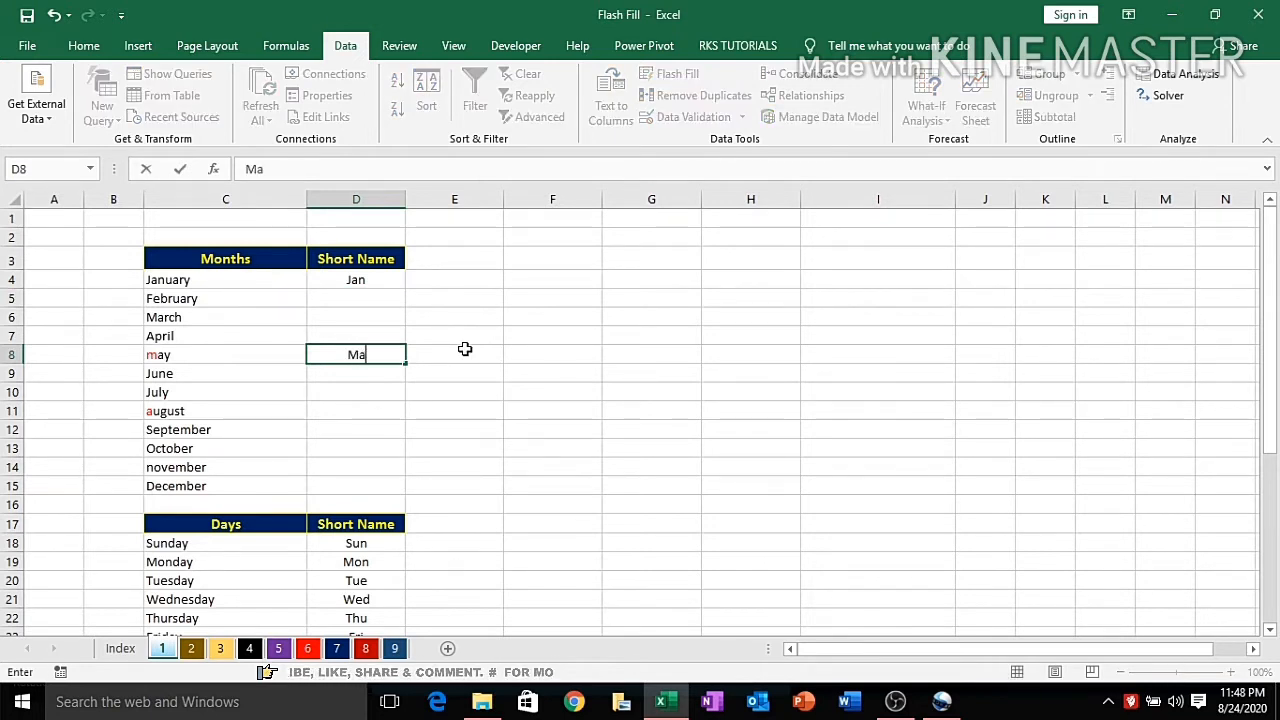
pyautogui.write('y')
pyautogui.press('Return')
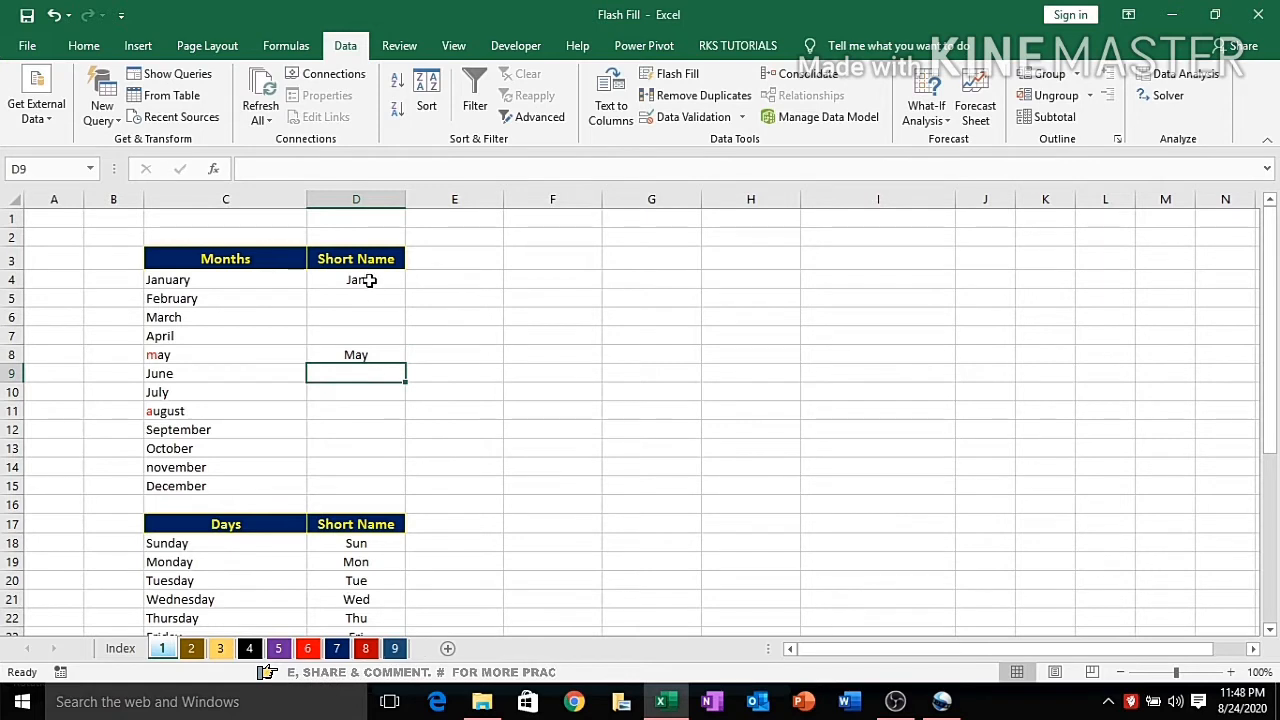
pyautogui.moveTo(368, 281); pyautogui.dragTo(371, 480)
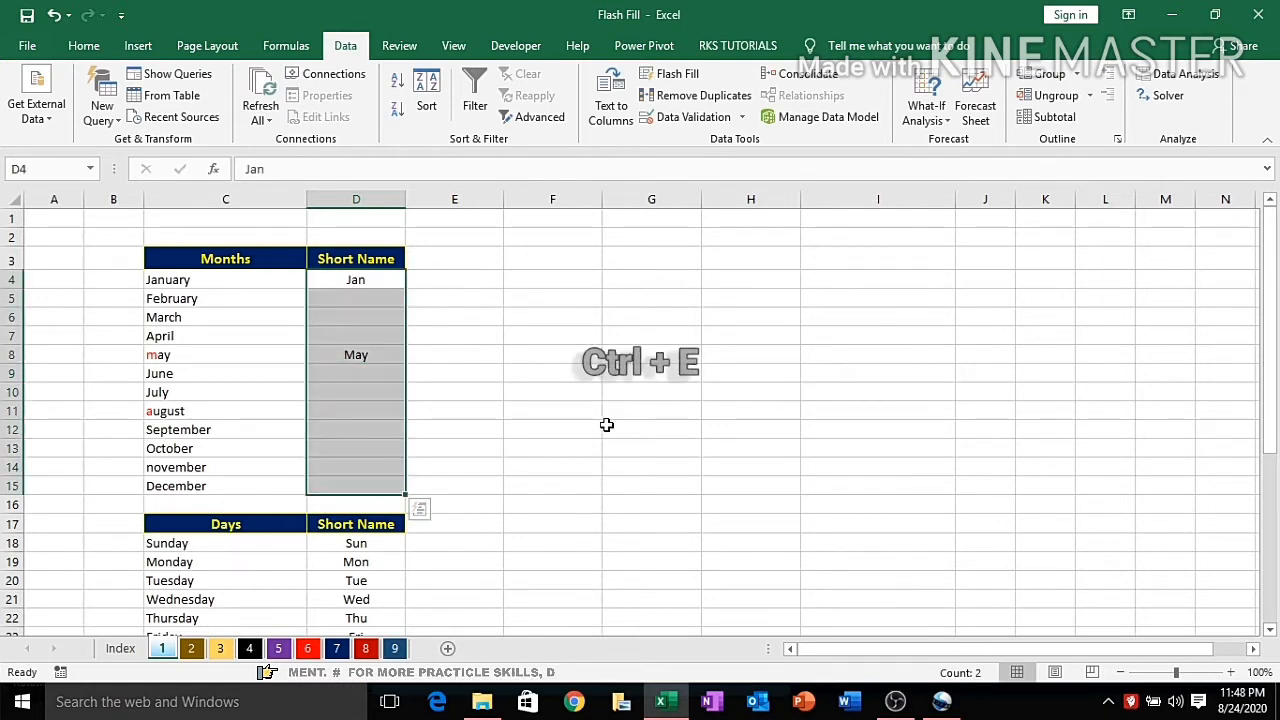
pyautogui.hotkey('ctrl', 'e')
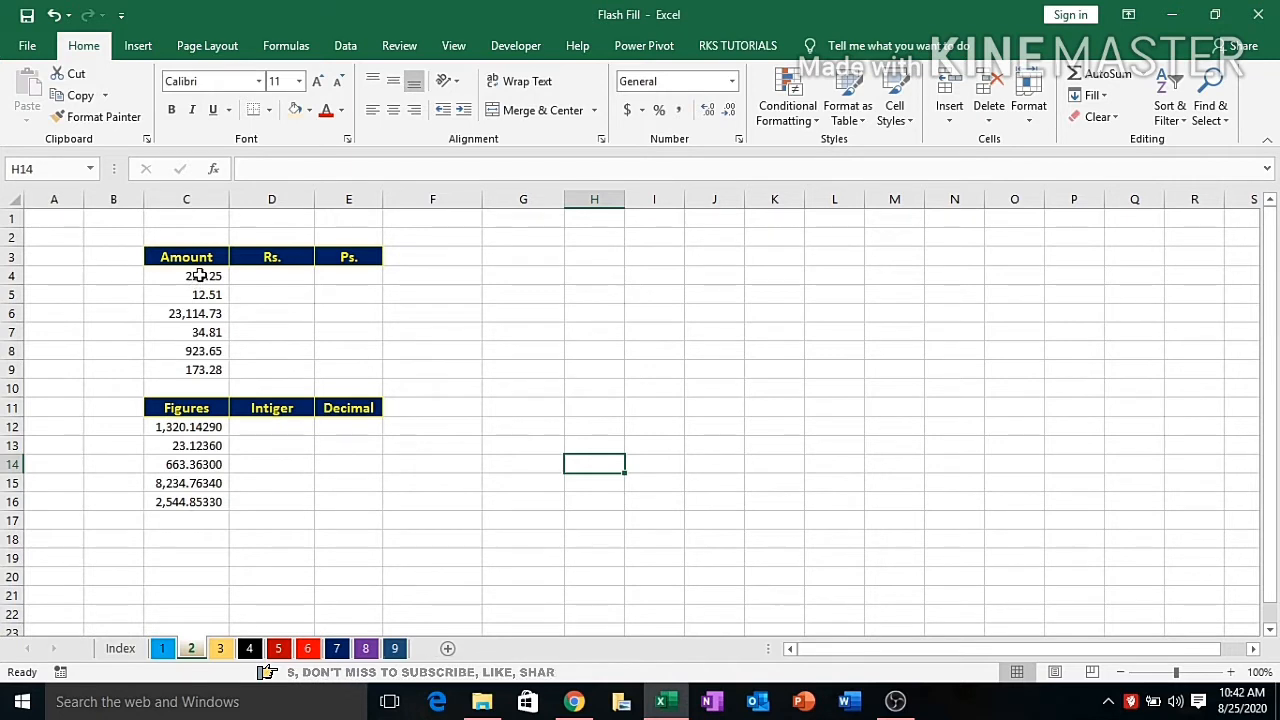
# Step: Reduce the displayed decimals of the Amount values in C4:C9 to zero places
pyautogui.moveTo(200, 276); pyautogui.dragTo(194, 366)
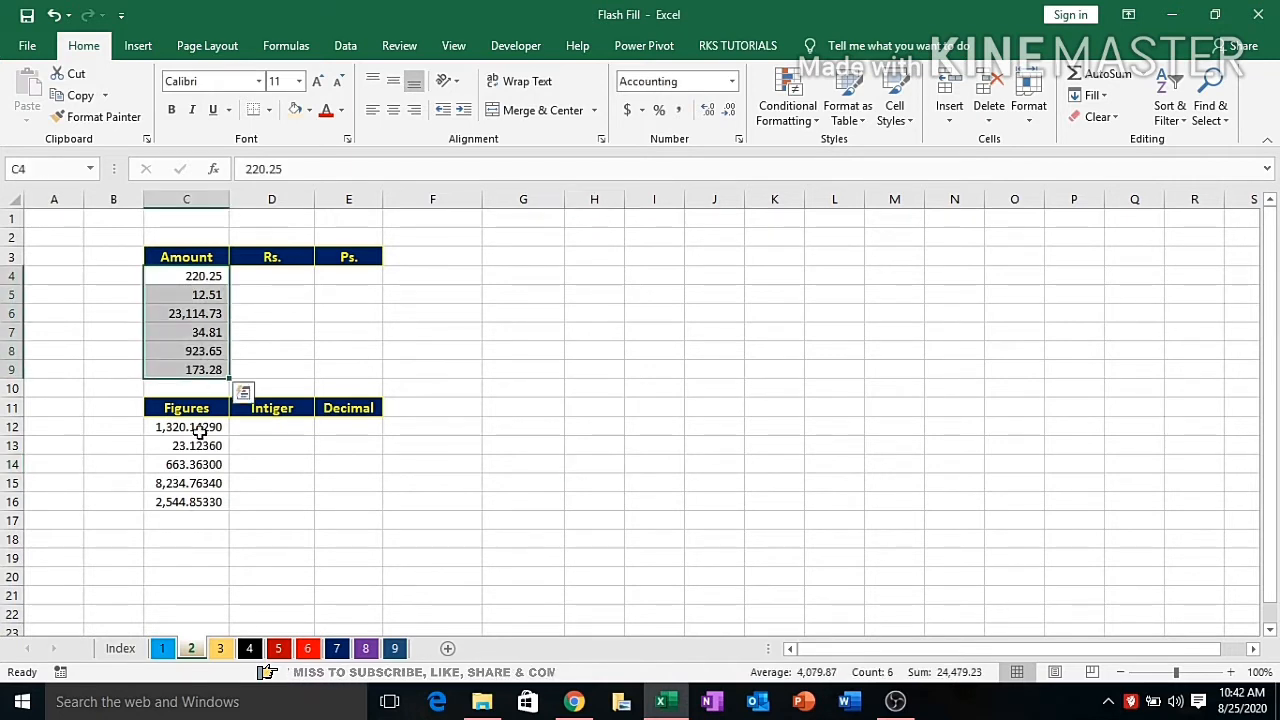
pyautogui.moveTo(199, 428); pyautogui.dragTo(198, 502)
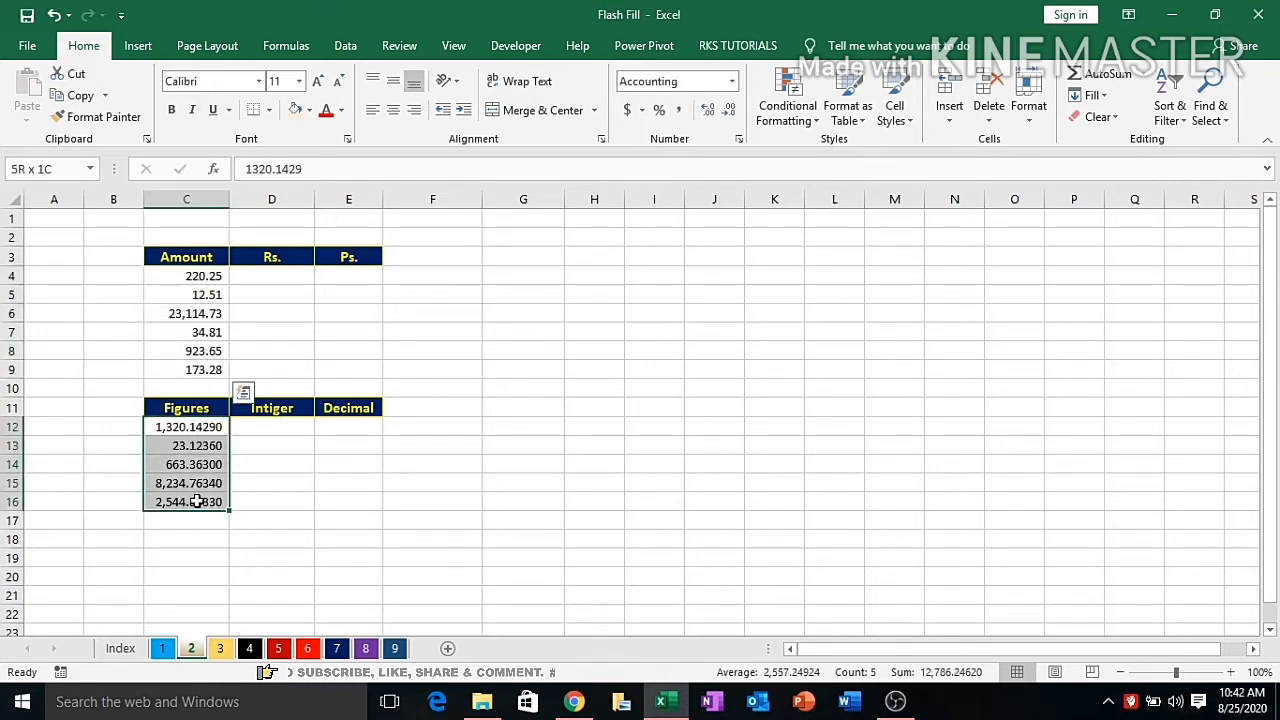
pyautogui.click(543, 403)
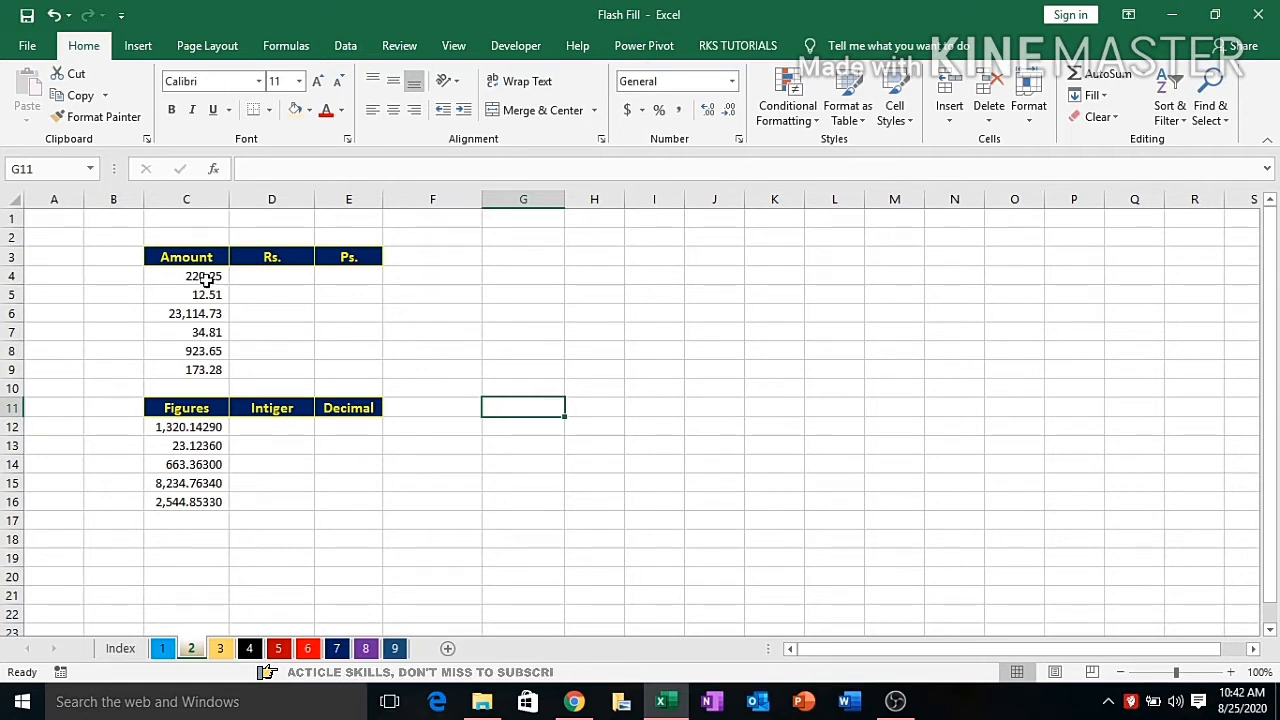
pyautogui.moveTo(206, 277); pyautogui.dragTo(204, 369)
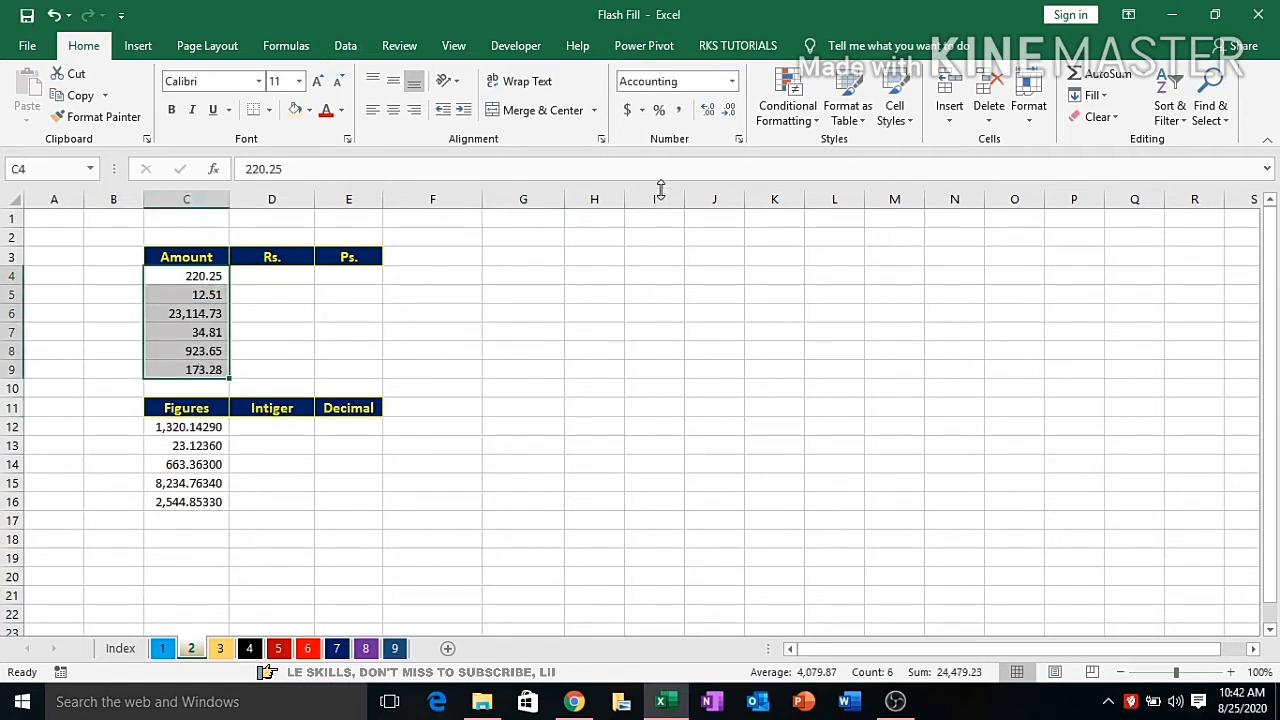
pyautogui.click(729, 108)
pyautogui.click(729, 108)
pyautogui.click(711, 319)
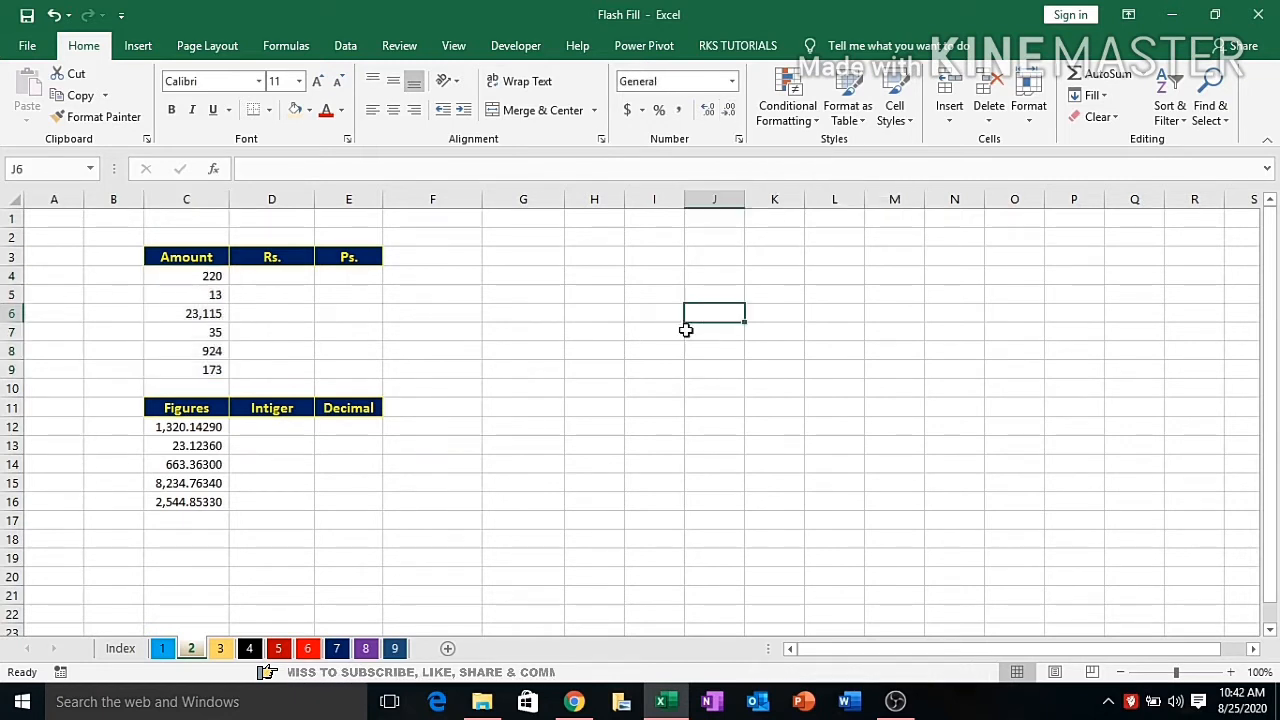
# Step: Inspect the underlying value of C4 and restore two decimal places to the Amount values in C4:C9
pyautogui.moveTo(208, 278); pyautogui.dragTo(201, 366)
pyautogui.click(441, 328)
pyautogui.click(218, 277)
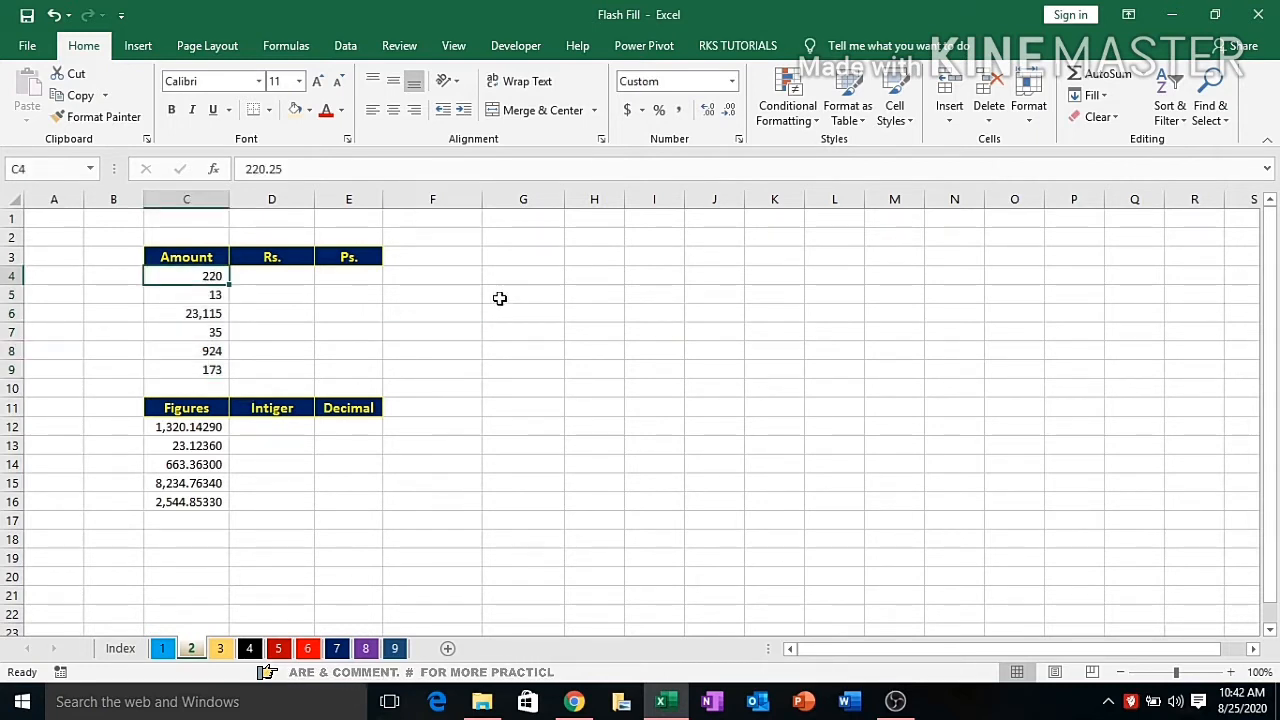
pyautogui.click(279, 169)
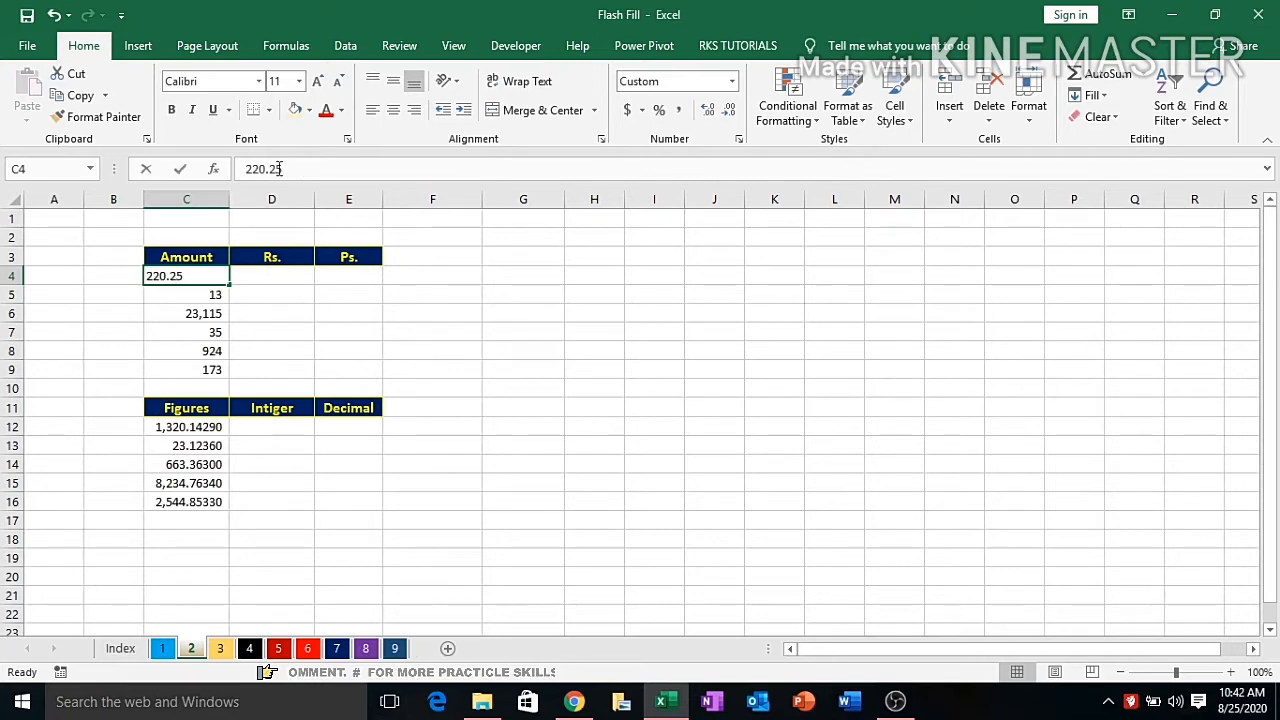
pyautogui.doubleClick(279, 169)
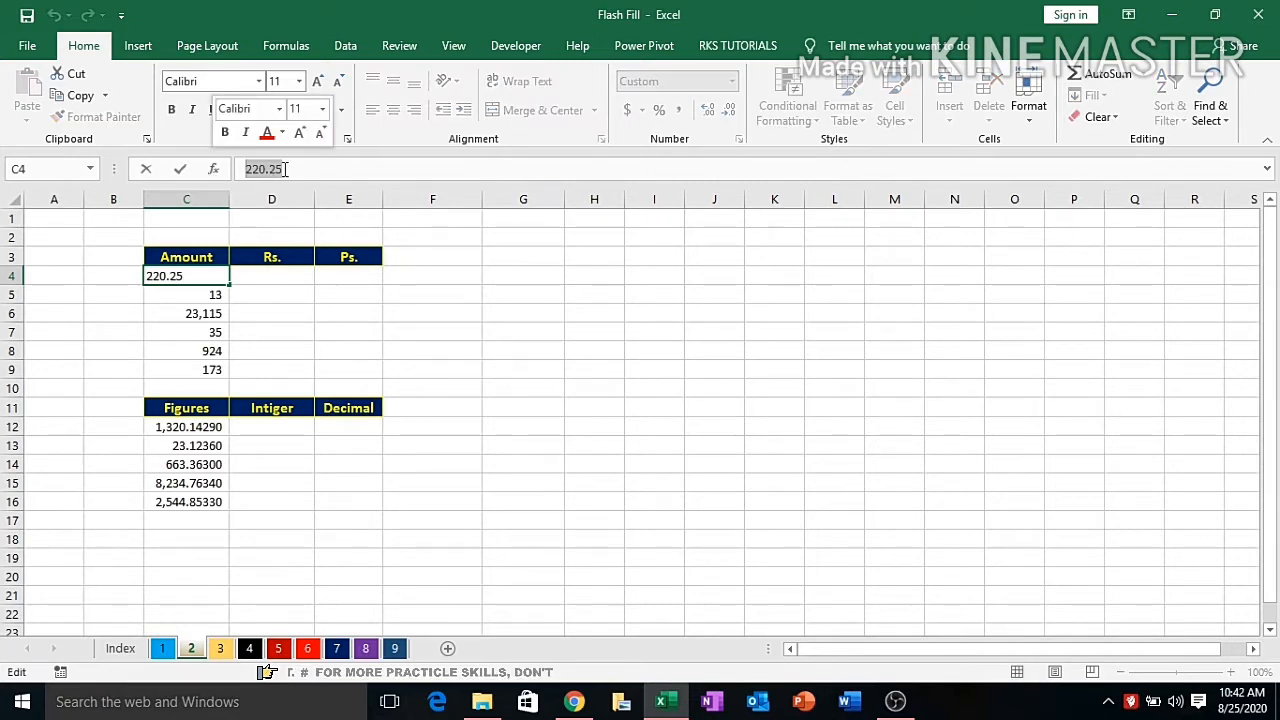
pyautogui.click(484, 370)
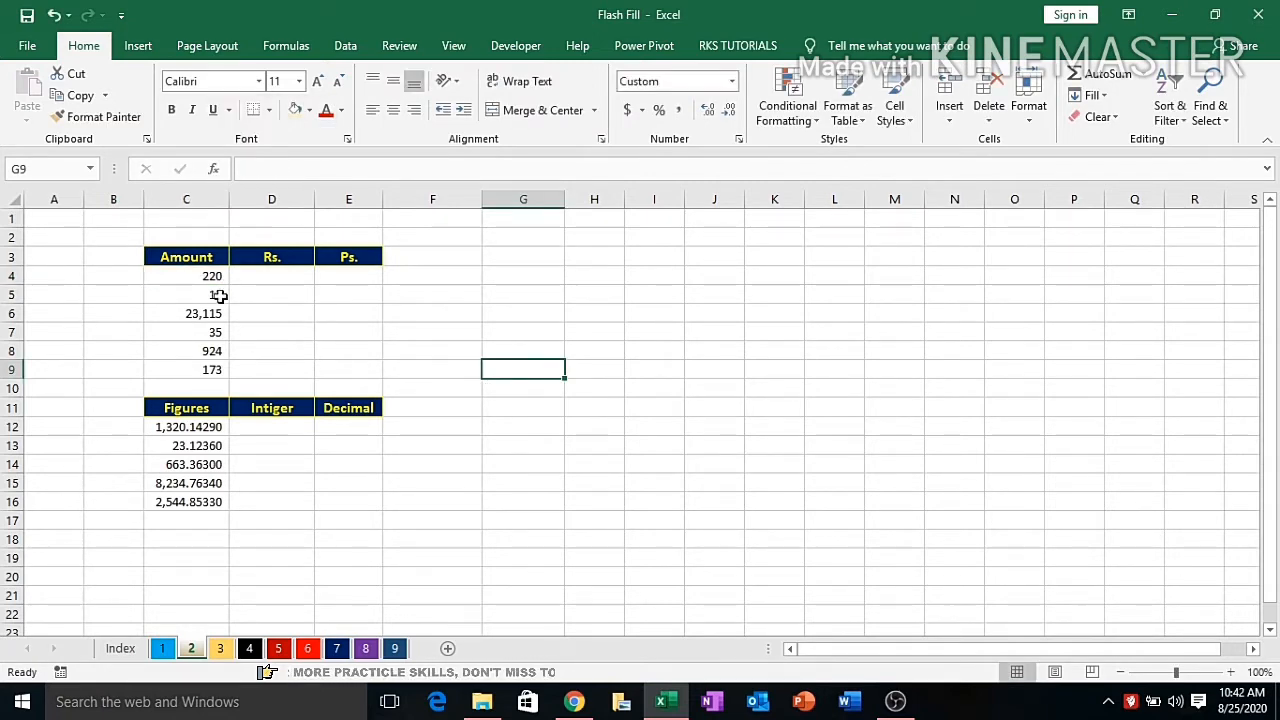
pyautogui.moveTo(200, 277); pyautogui.dragTo(210, 369)
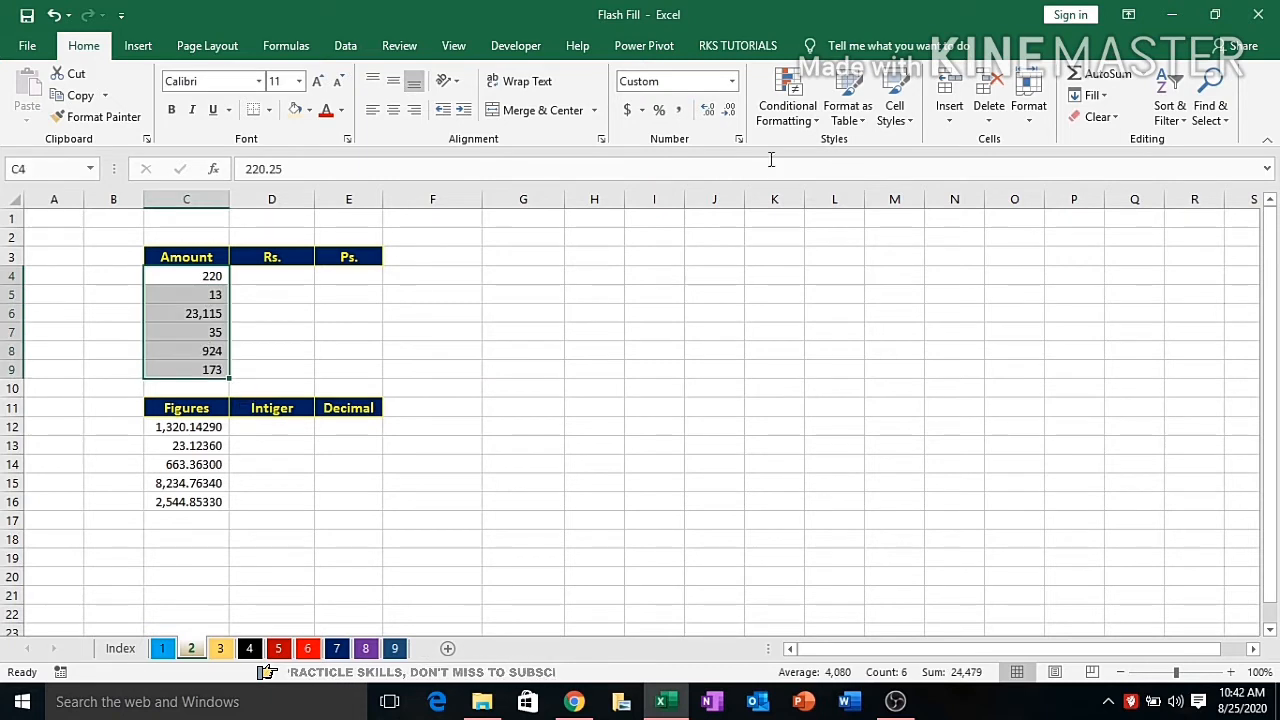
pyautogui.click(703, 111)
pyautogui.click(703, 111)
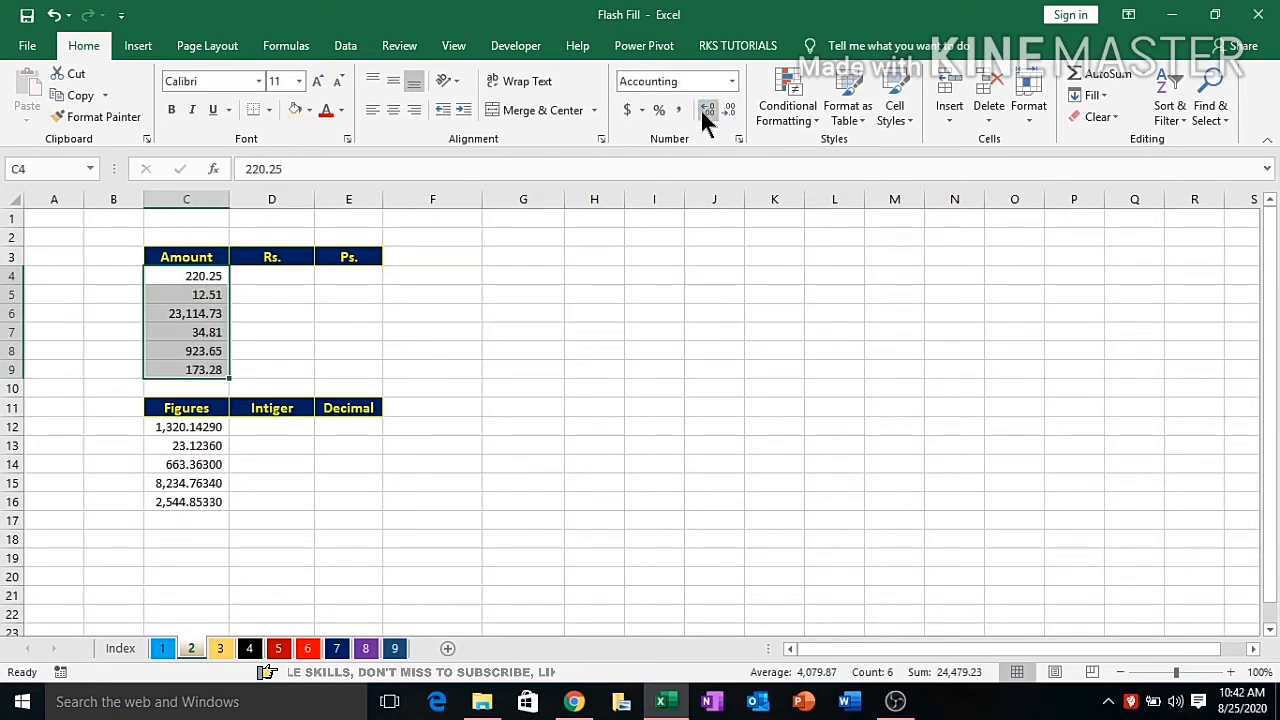
pyautogui.click(655, 368)
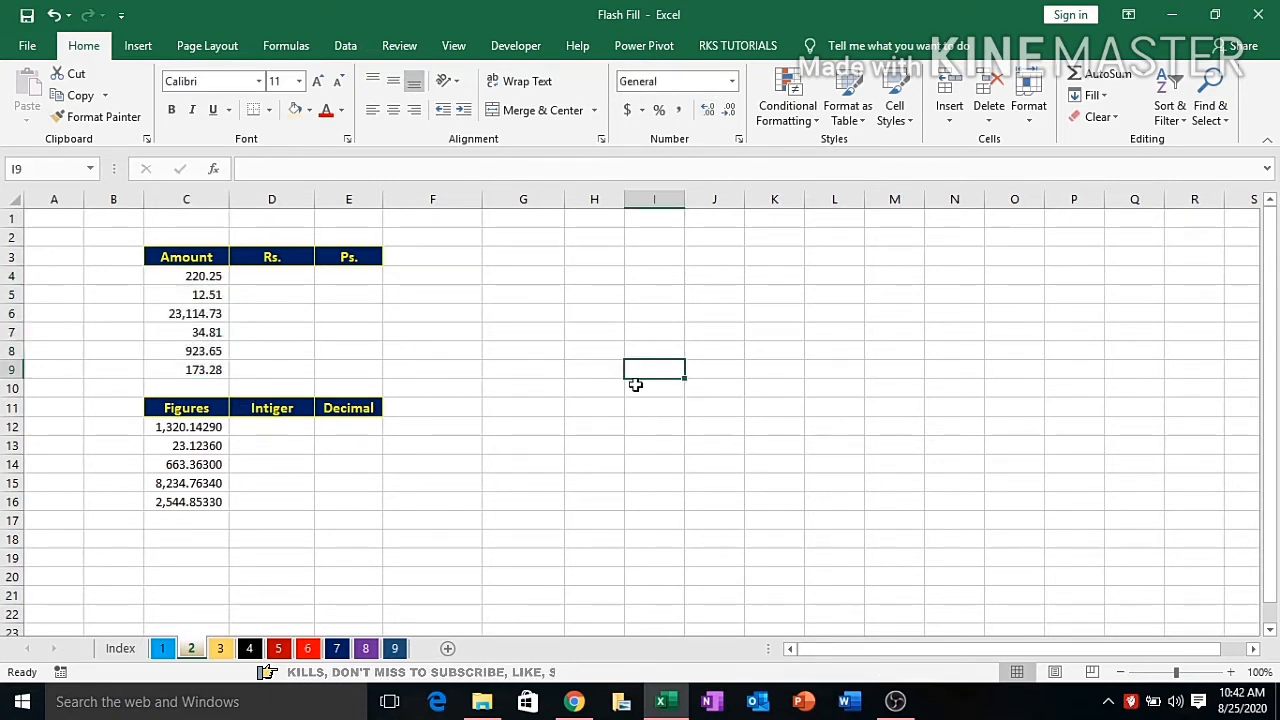
# Step: Round the first amount up to a whole number in D4 with the formula =CEILING(C4,1)
pyautogui.click(284, 275)
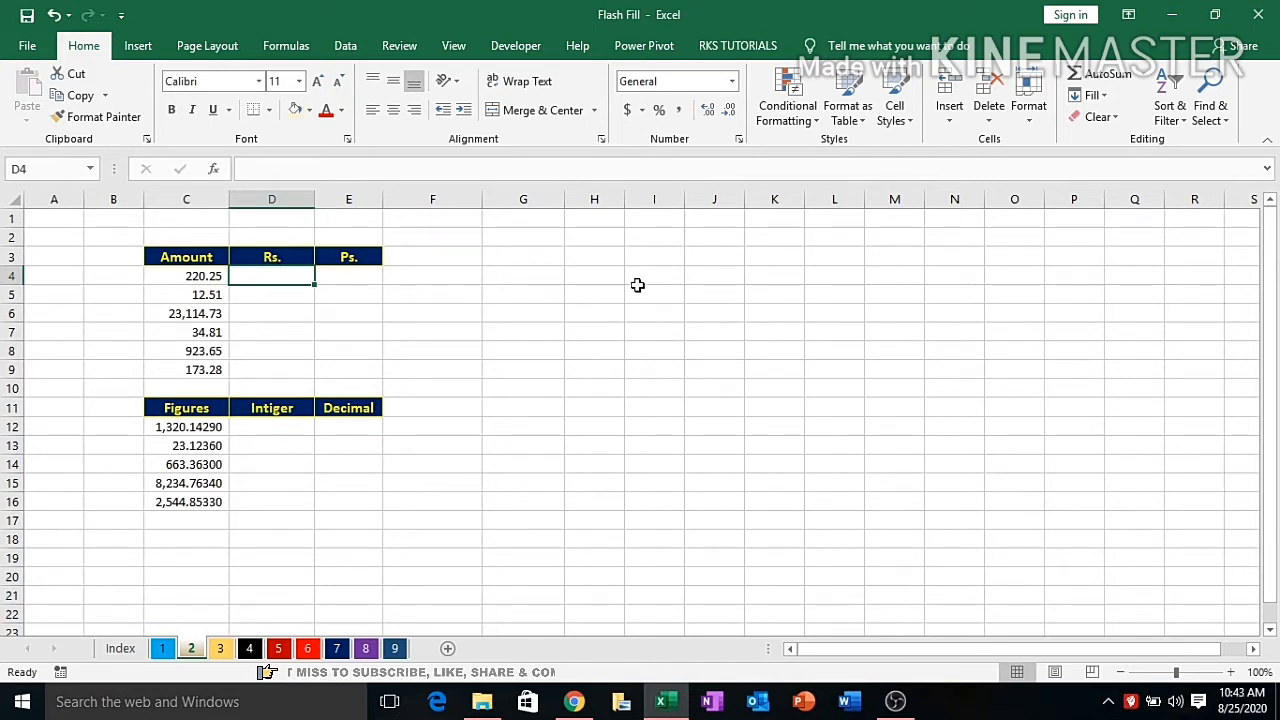
pyautogui.write('=ce')
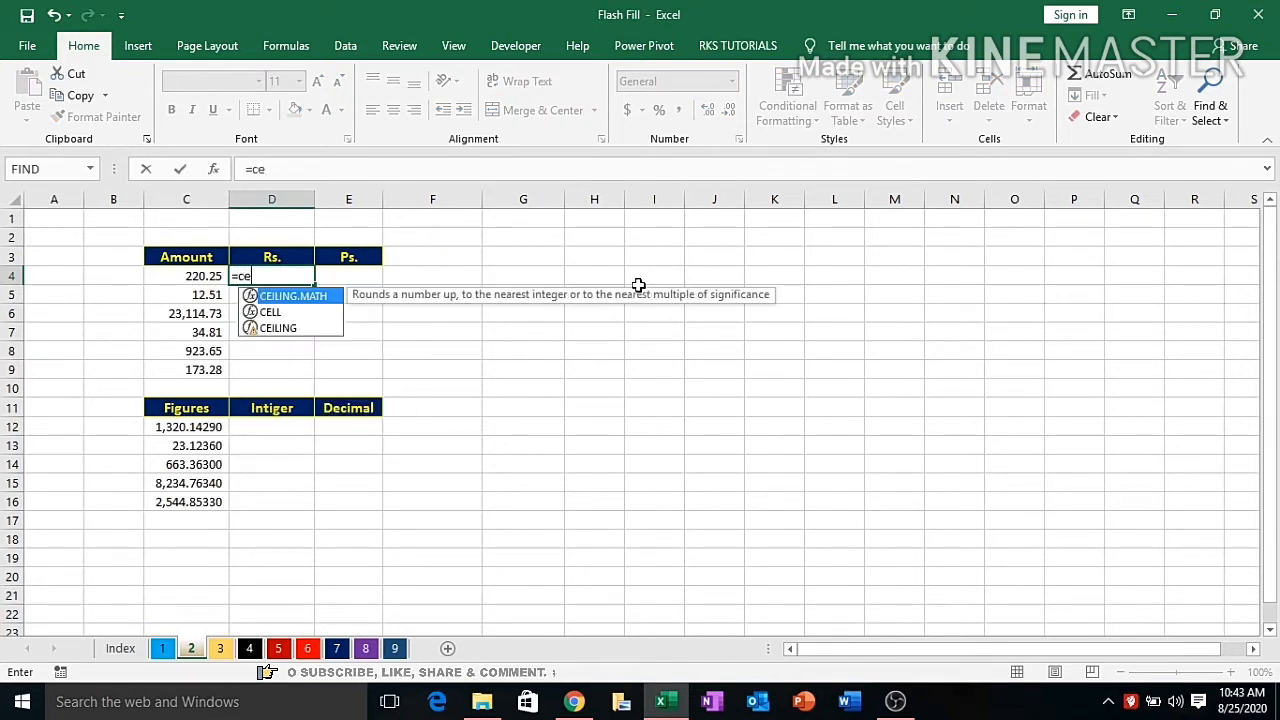
pyautogui.write('lin')
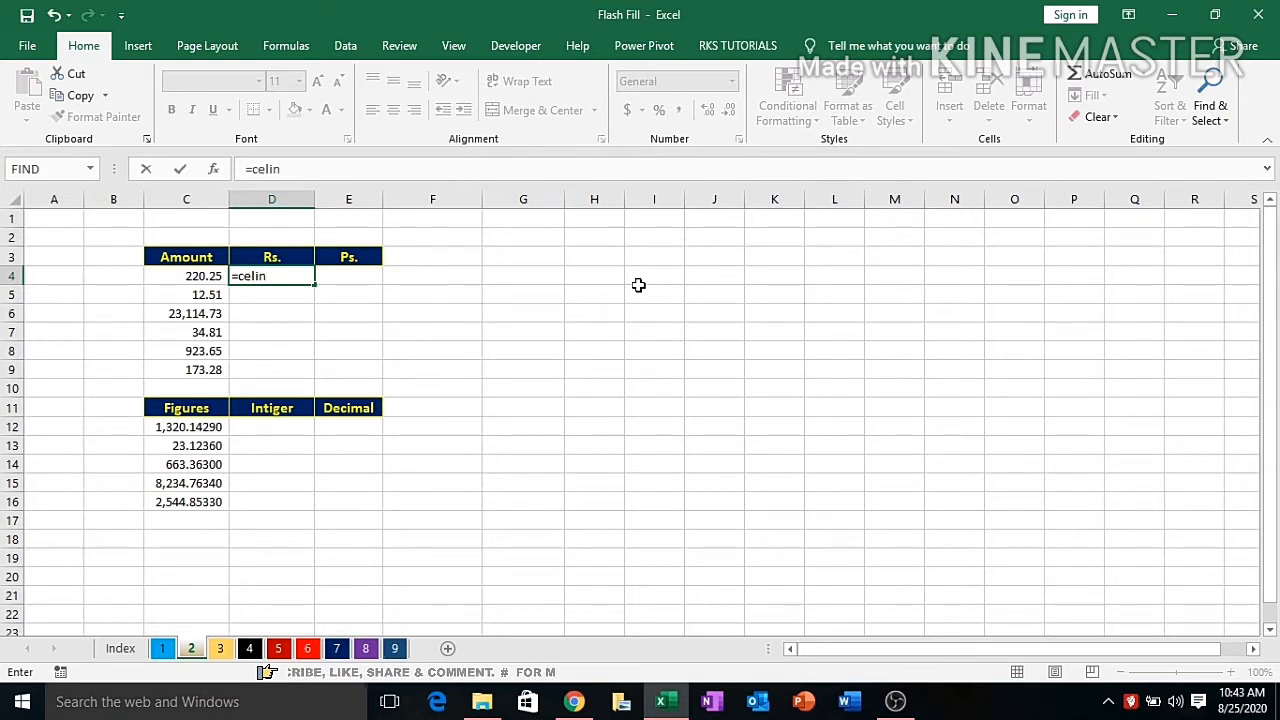
pyautogui.press('BackSpace')
pyautogui.press('BackSpace')
pyautogui.press('BackSpace')
pyautogui.write('i')
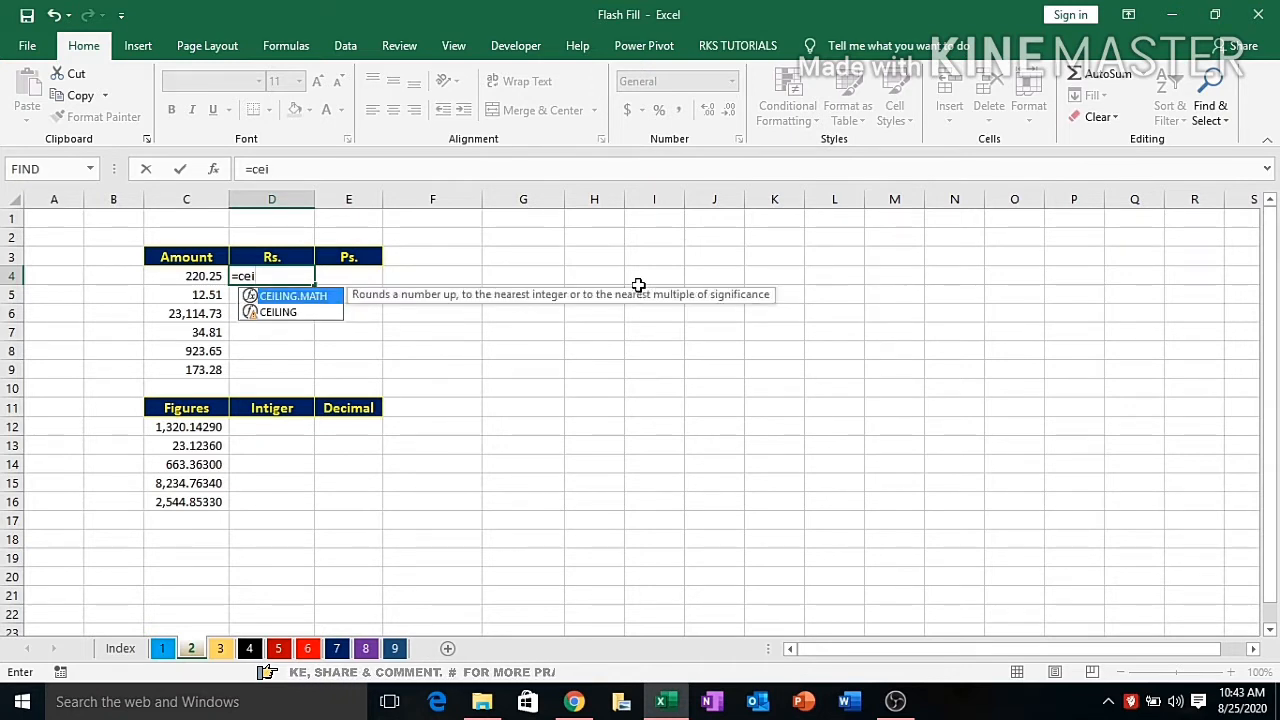
pyautogui.press('Down')
pyautogui.press('Tab')
pyautogui.press('Left')
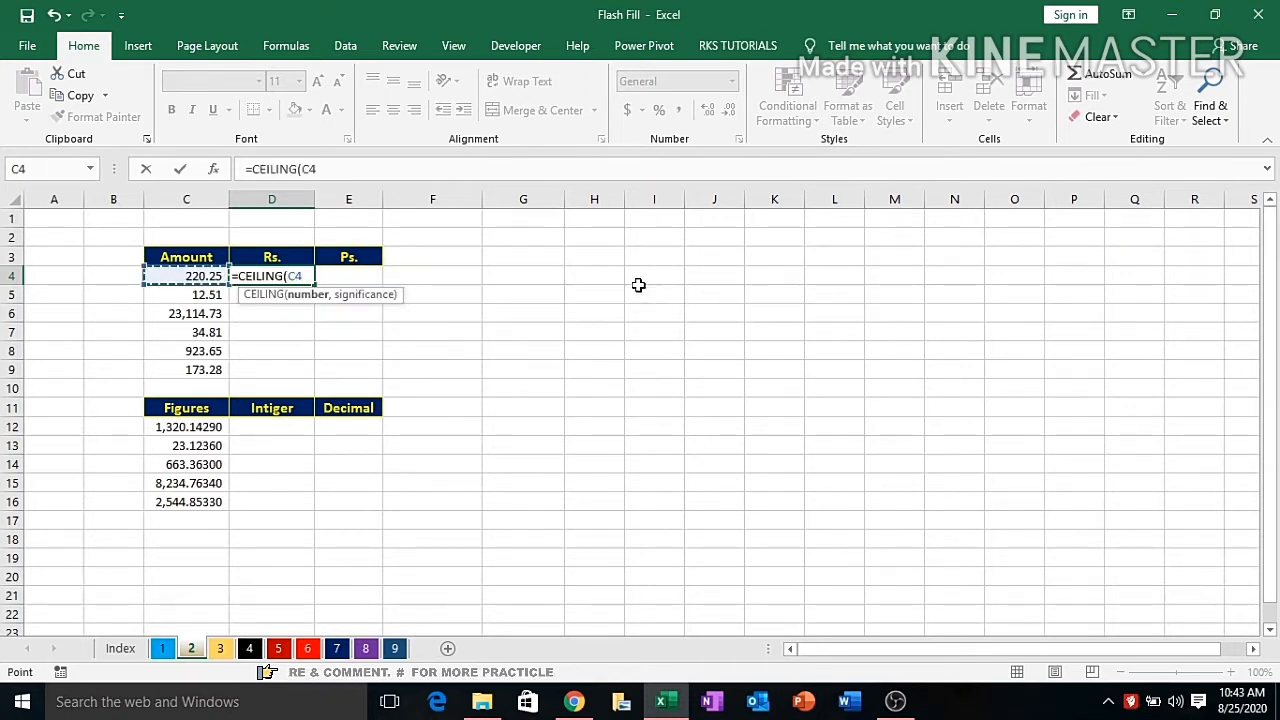
pyautogui.write(',')
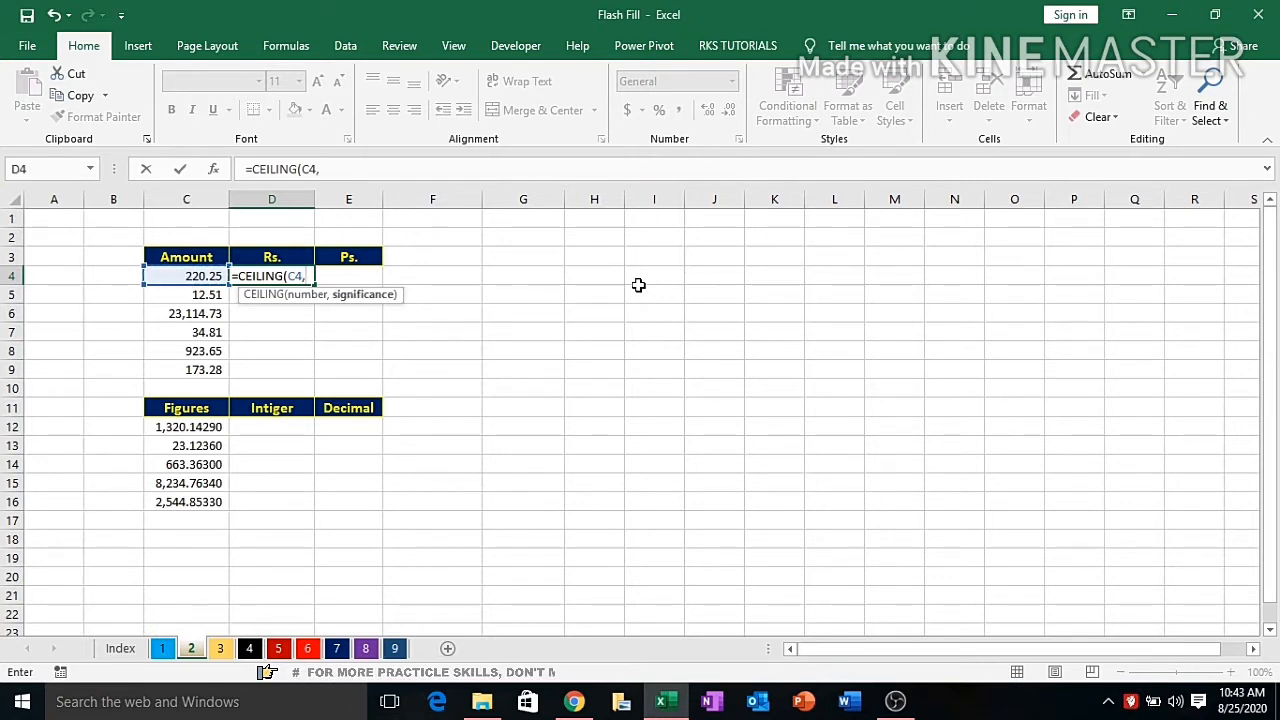
pyautogui.write('1')
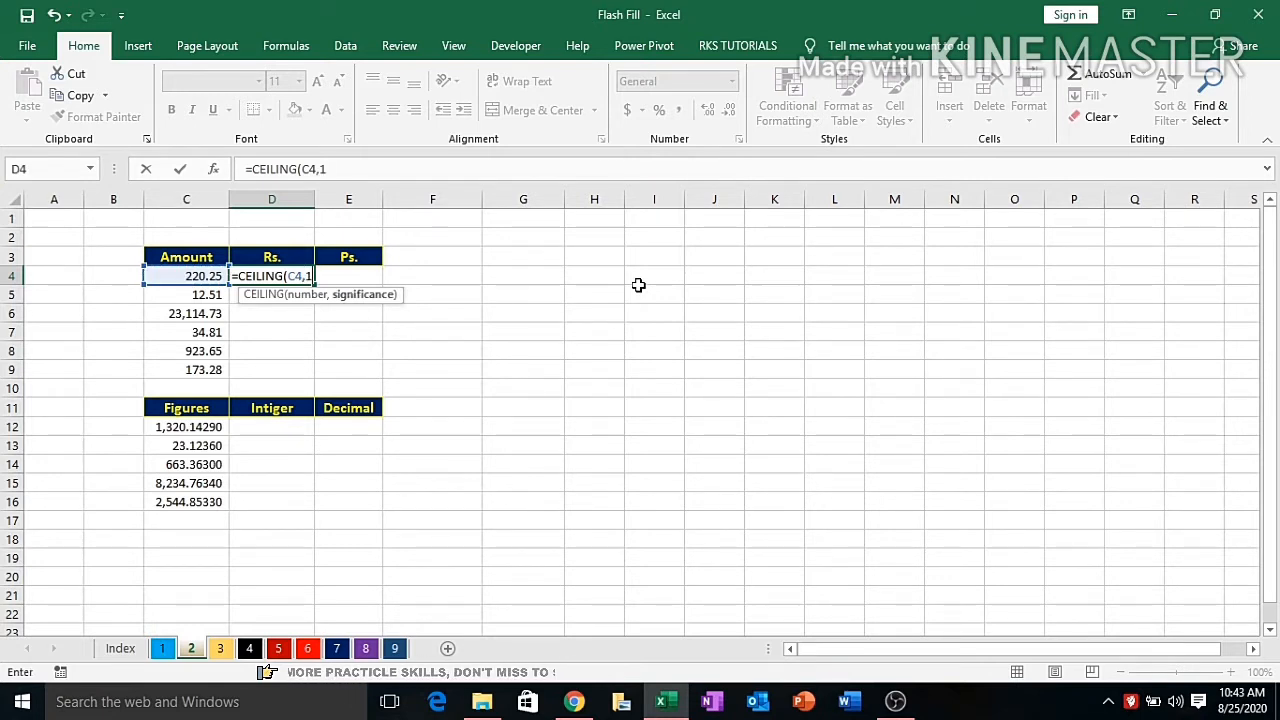
pyautogui.write(')')
pyautogui.hotkey('ctrl', 'Return')
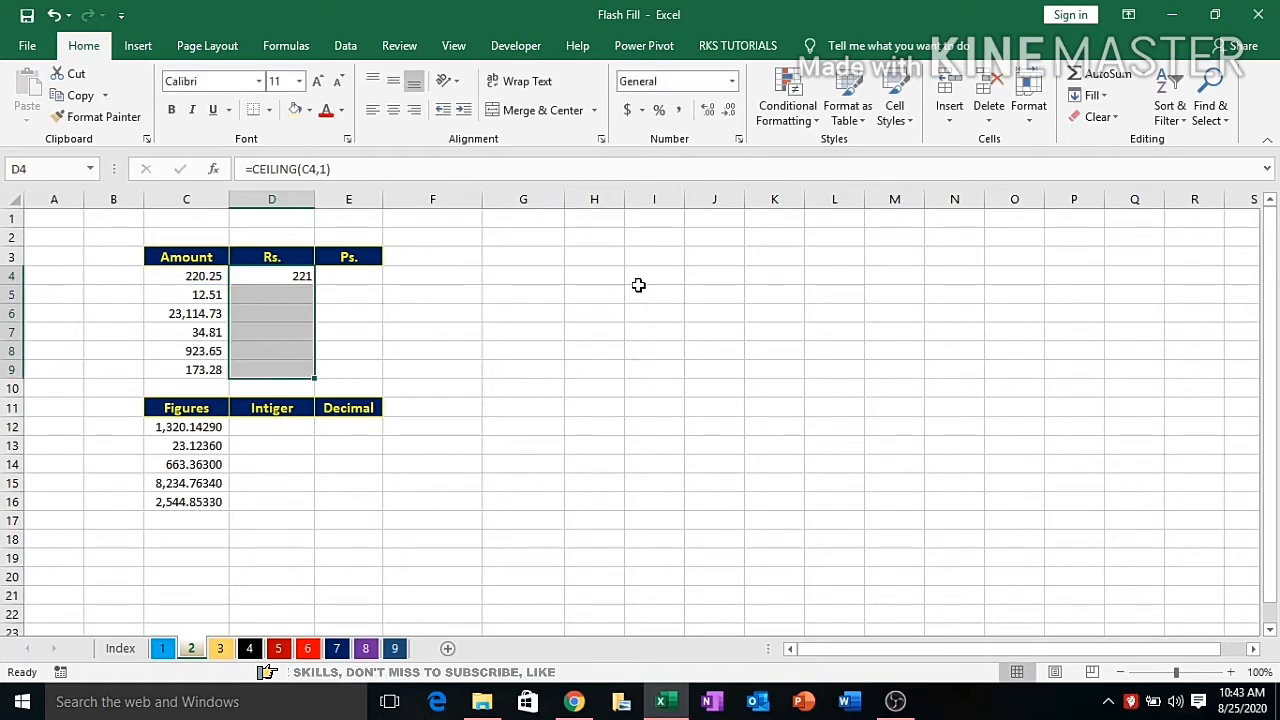
# Step: Fill the CEILING formula down from D4 to D9 and clear the Rs. results in D4:D9
pyautogui.hotkey('ctrl', 'd')
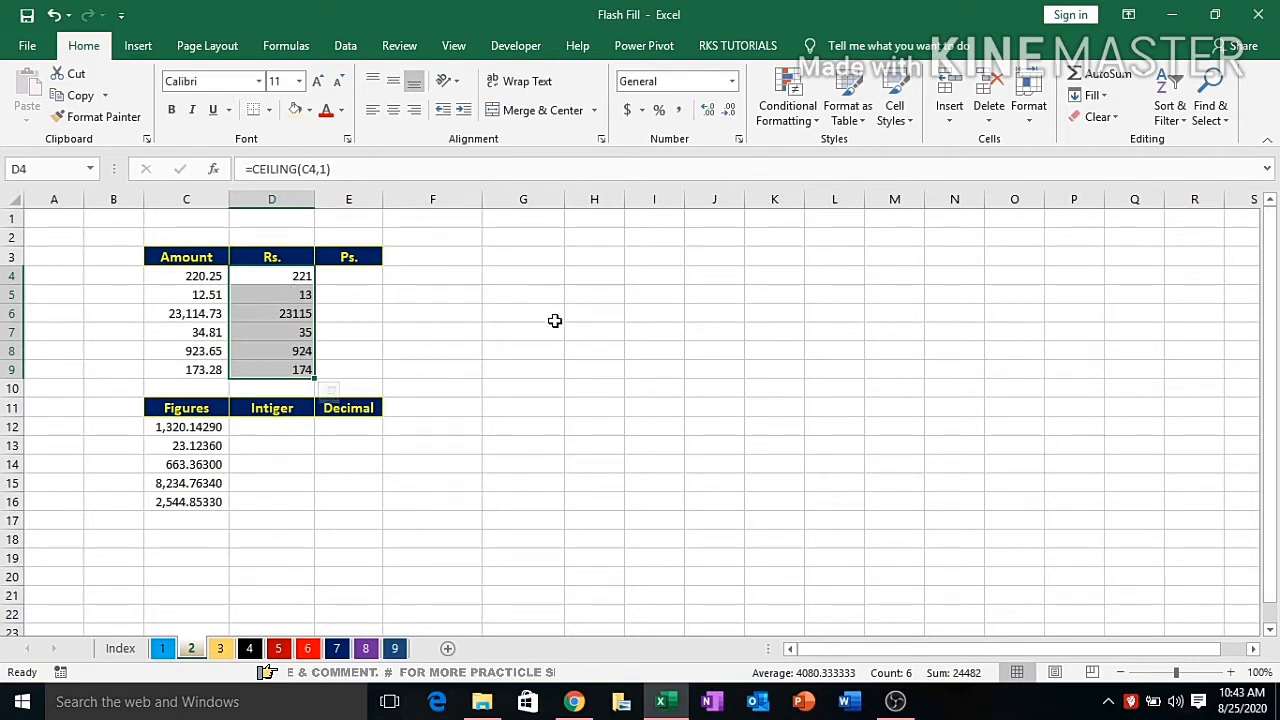
pyautogui.press('Delete')
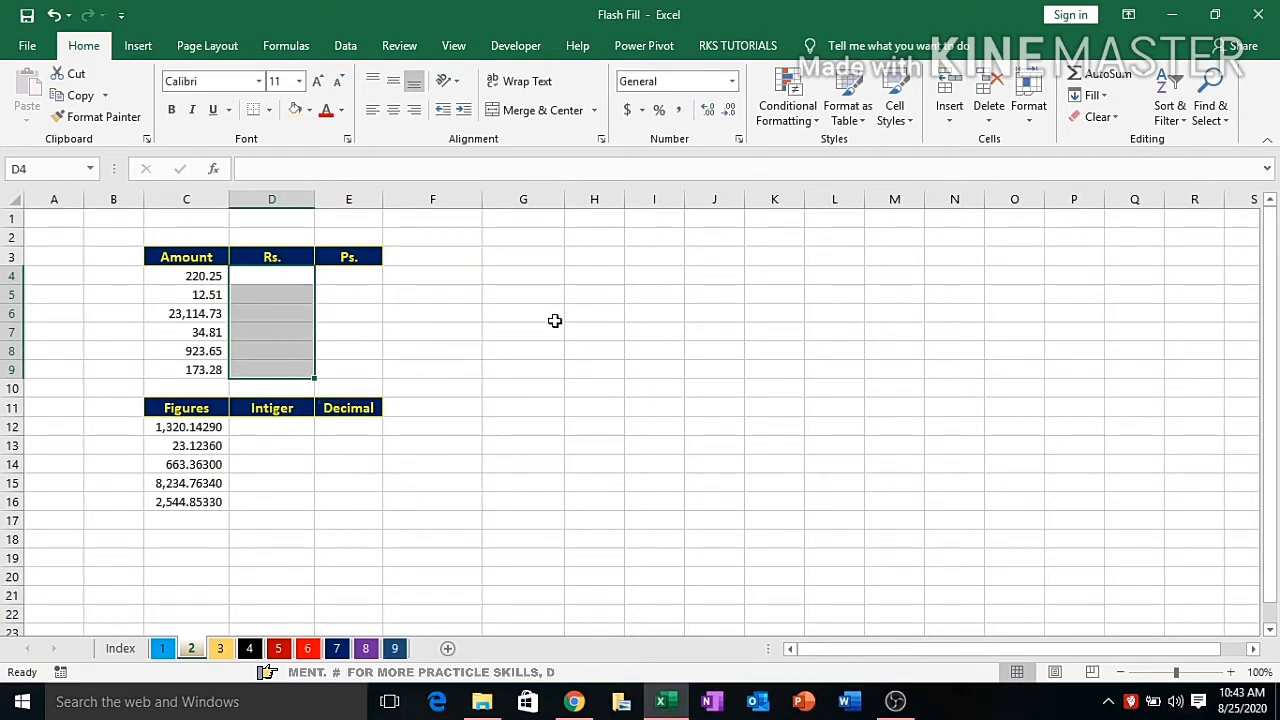
pyautogui.click(500, 328)
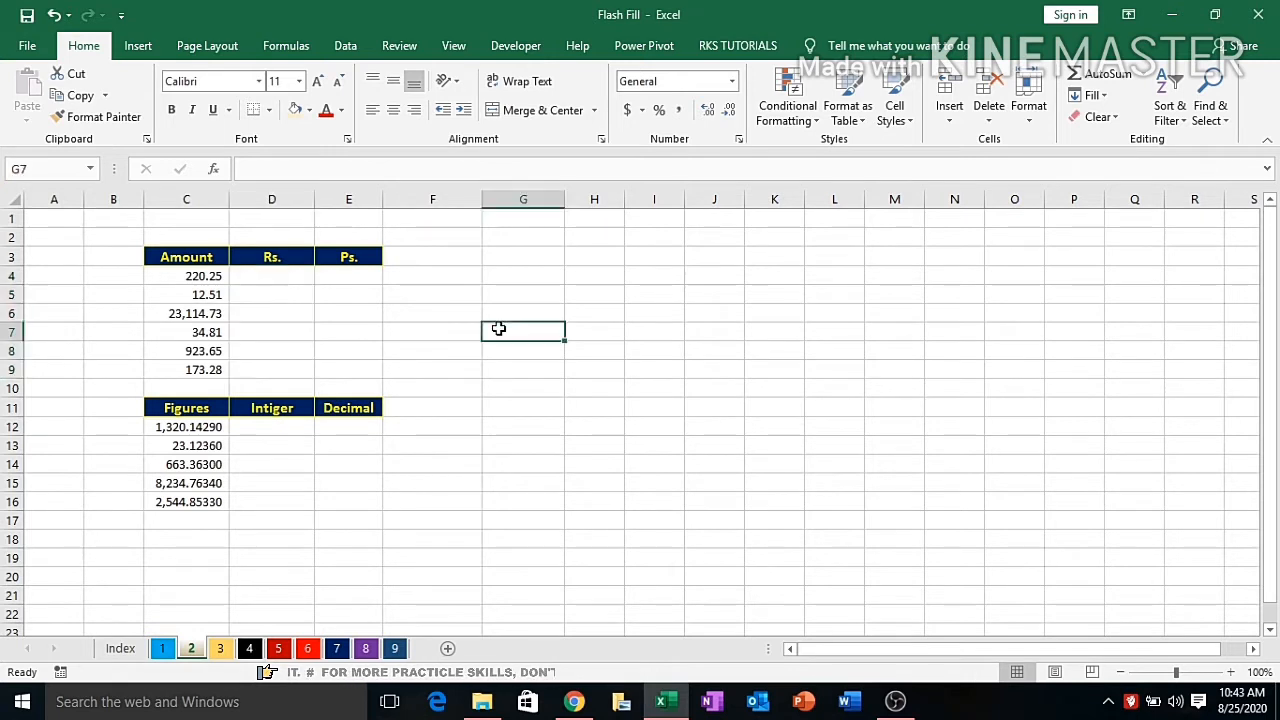
# Step: Enter the formula =C4/1 in D4 as another way to get the rupee part
pyautogui.click(285, 277)
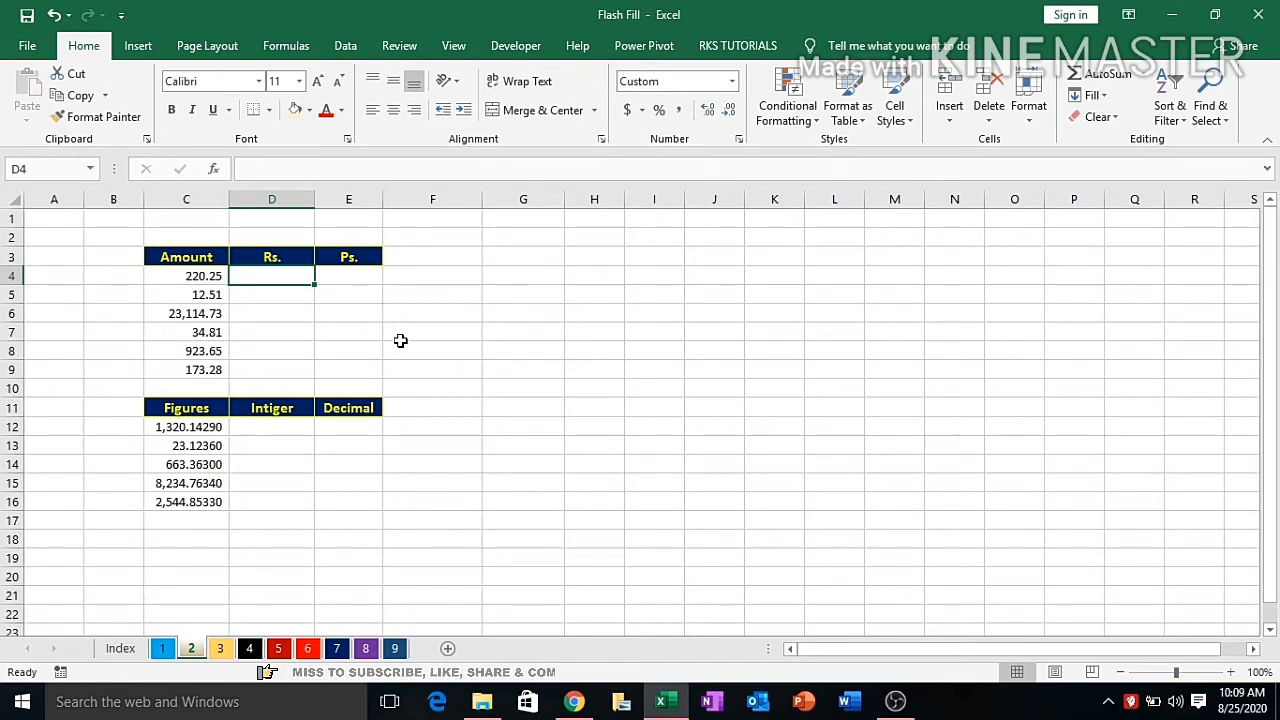
pyautogui.write('=')
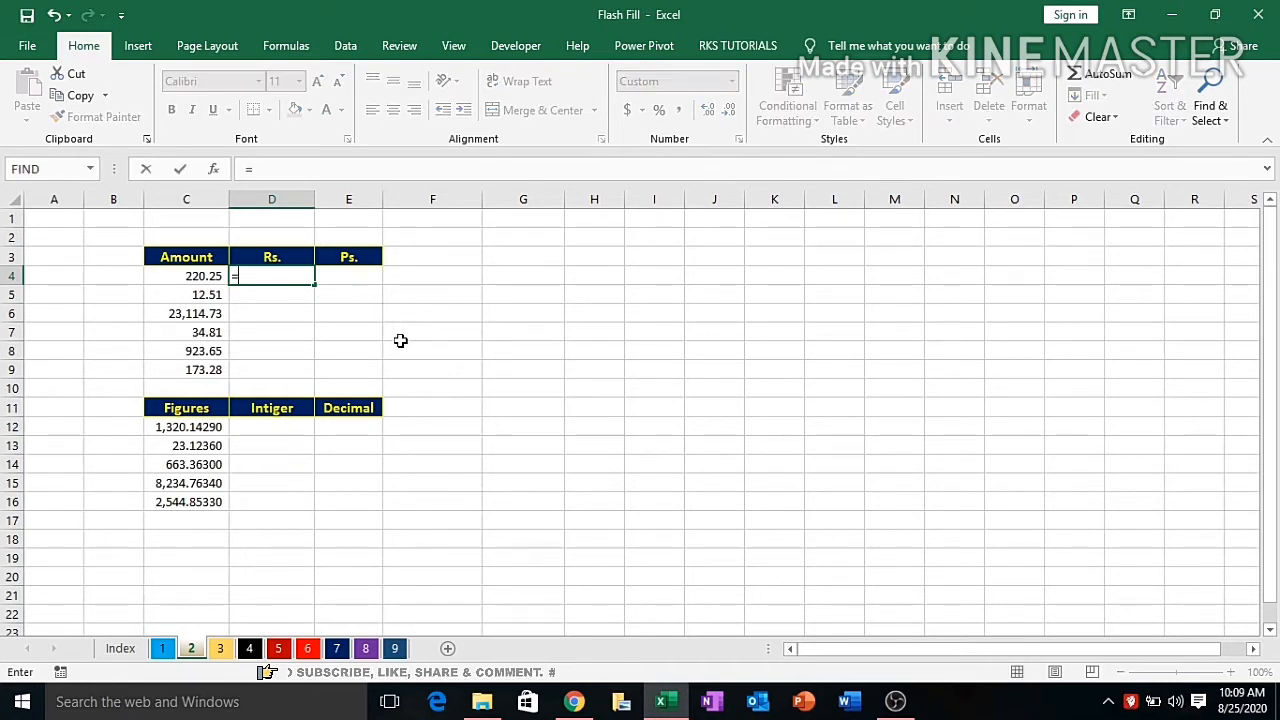
pyautogui.press('Left')
pyautogui.write('/')
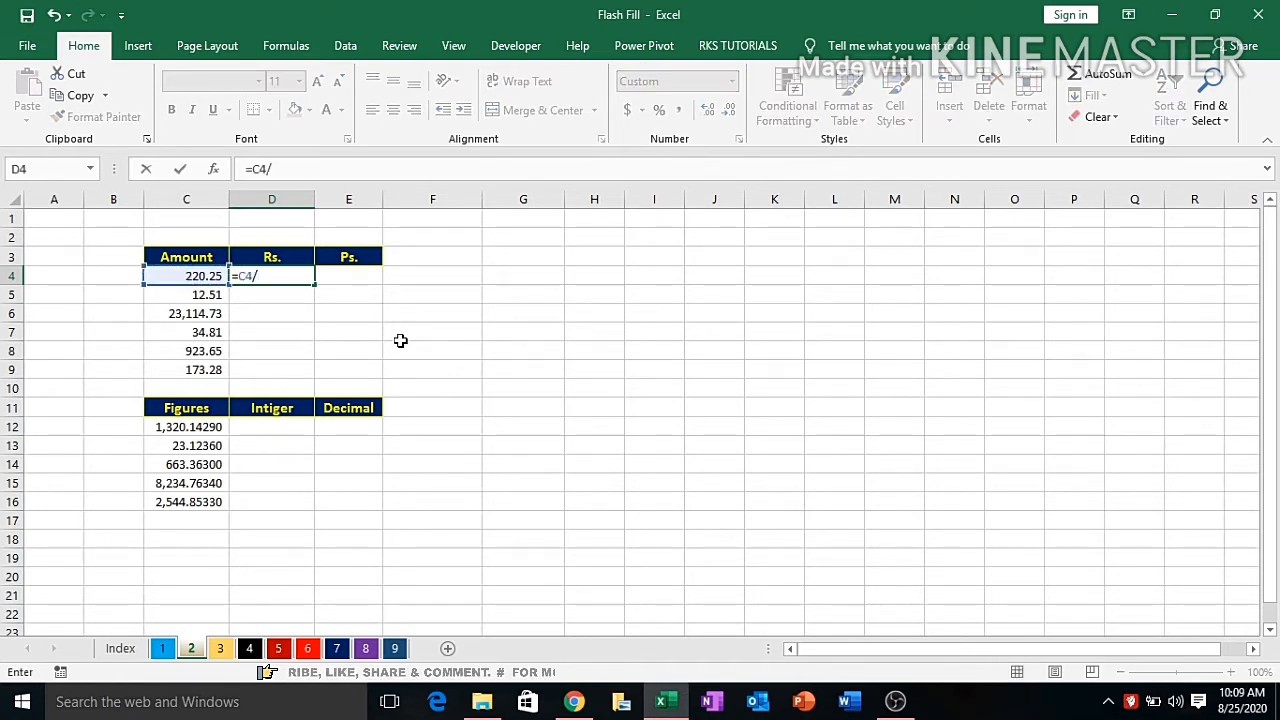
pyautogui.write('1')
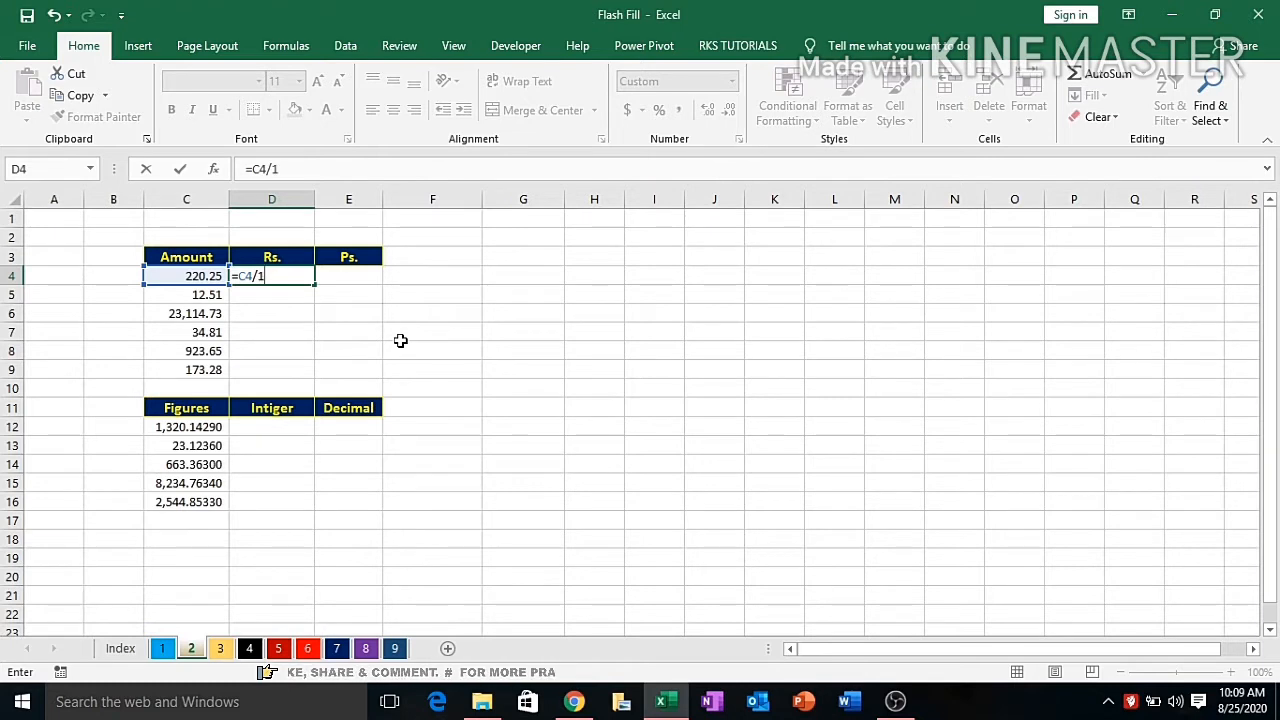
pyautogui.press('Return')
# Step: Fill the division formula down the Rs. column from D4 to D9
pyautogui.press('Up')
pyautogui.hotkey('shift', 'Down')
pyautogui.hotkey('shift', 'Down')
pyautogui.hotkey('shift', 'Down')
pyautogui.hotkey('shift', 'Down')
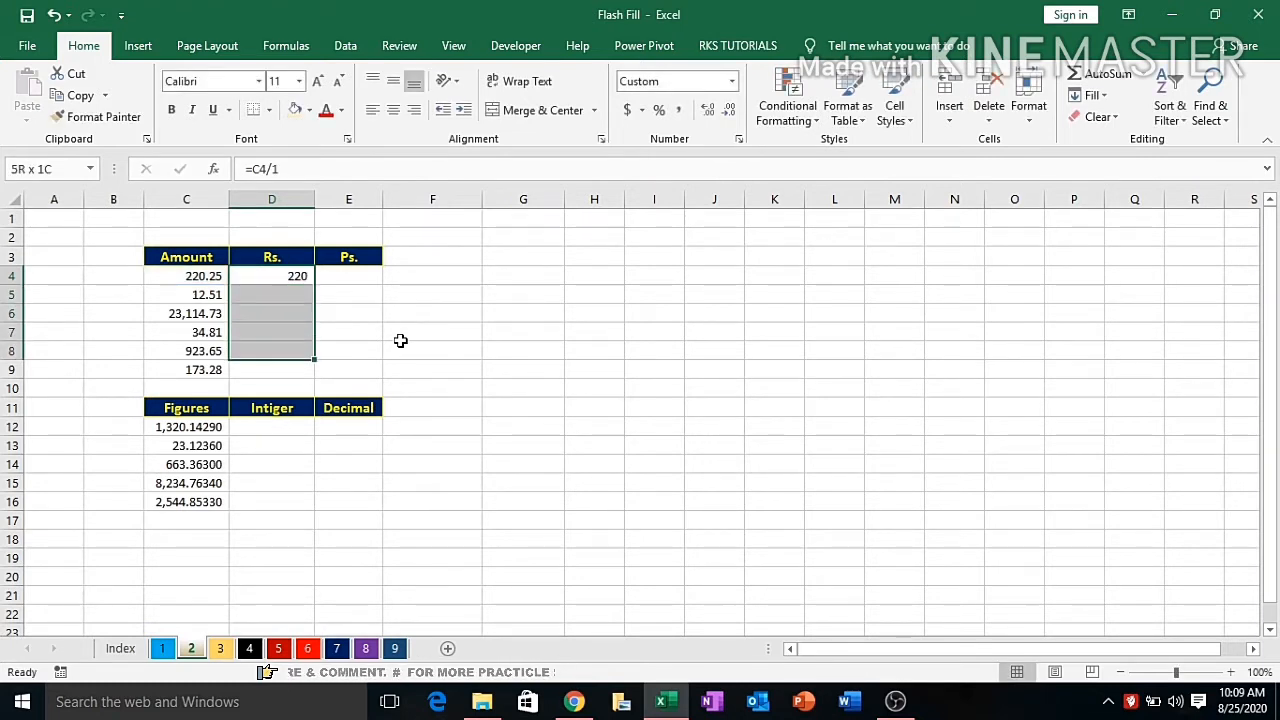
pyautogui.hotkey('shift', 'Down')
pyautogui.hotkey('ctrl', 'd')
# Step: Compare the division results with the amounts and clear the Rs. cells D4:D9
pyautogui.press('Down')
pyautogui.press('Down')
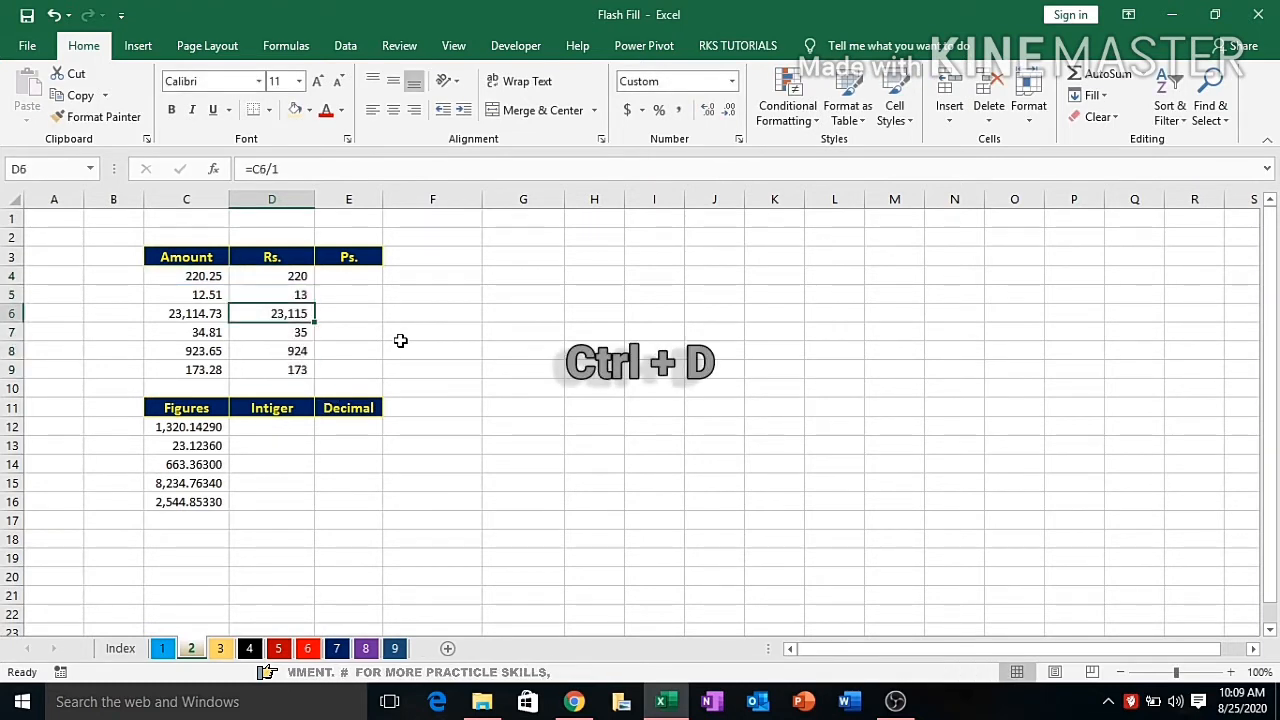
pyautogui.press('Up')
pyautogui.press('Left')
pyautogui.press('Right')
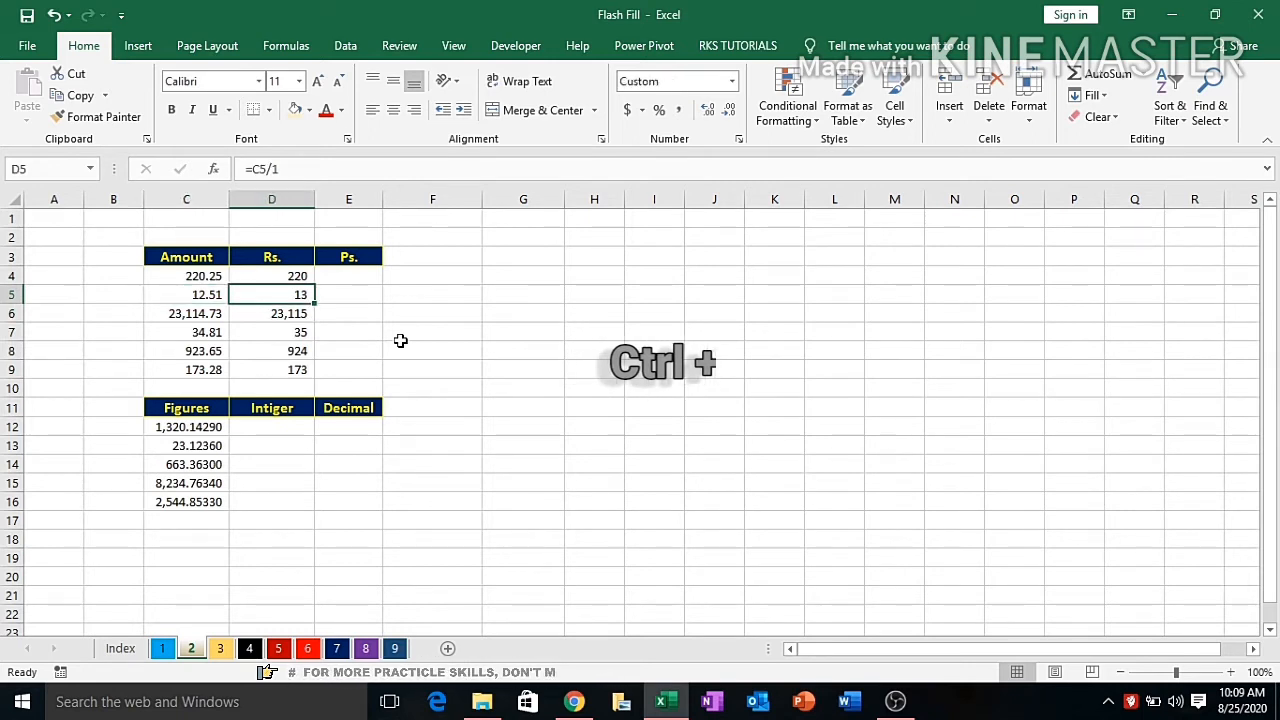
pyautogui.press('Up')
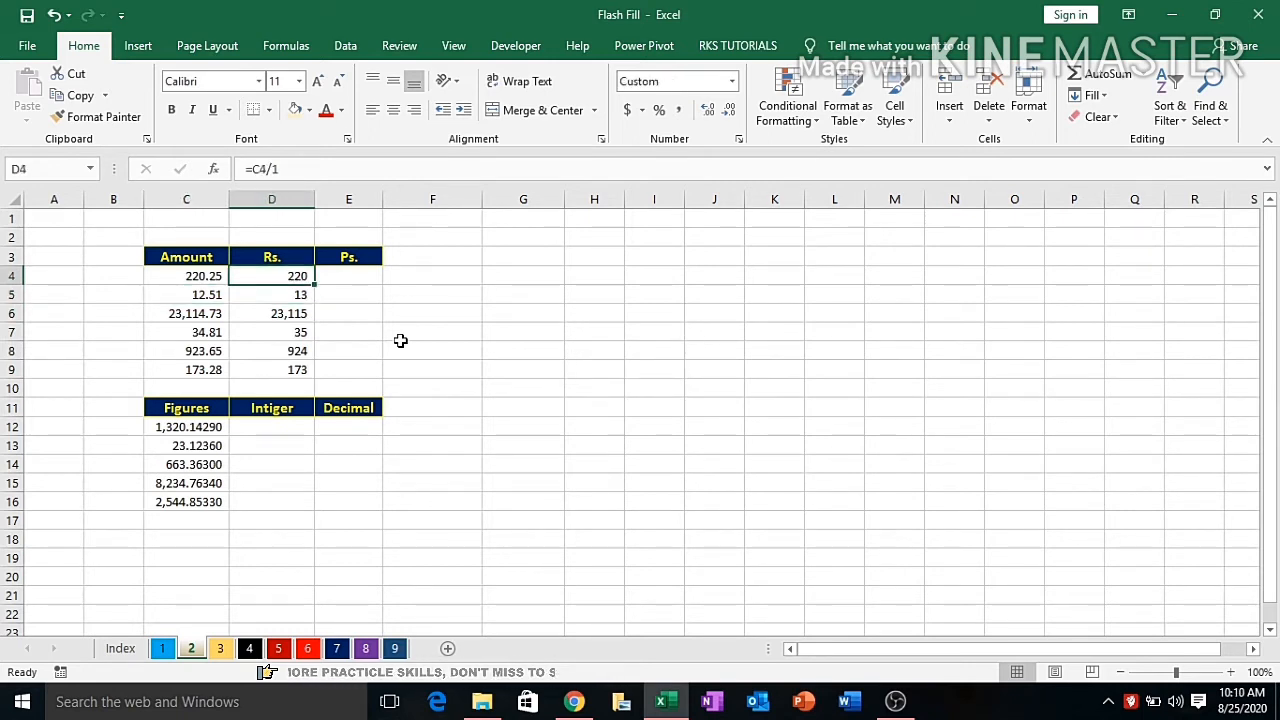
pyautogui.hotkey('shift', 'Down')
pyautogui.hotkey('shift', 'Down')
pyautogui.hotkey('shift', 'Down')
pyautogui.hotkey('shift', 'Down')
pyautogui.hotkey('shift', 'Down')
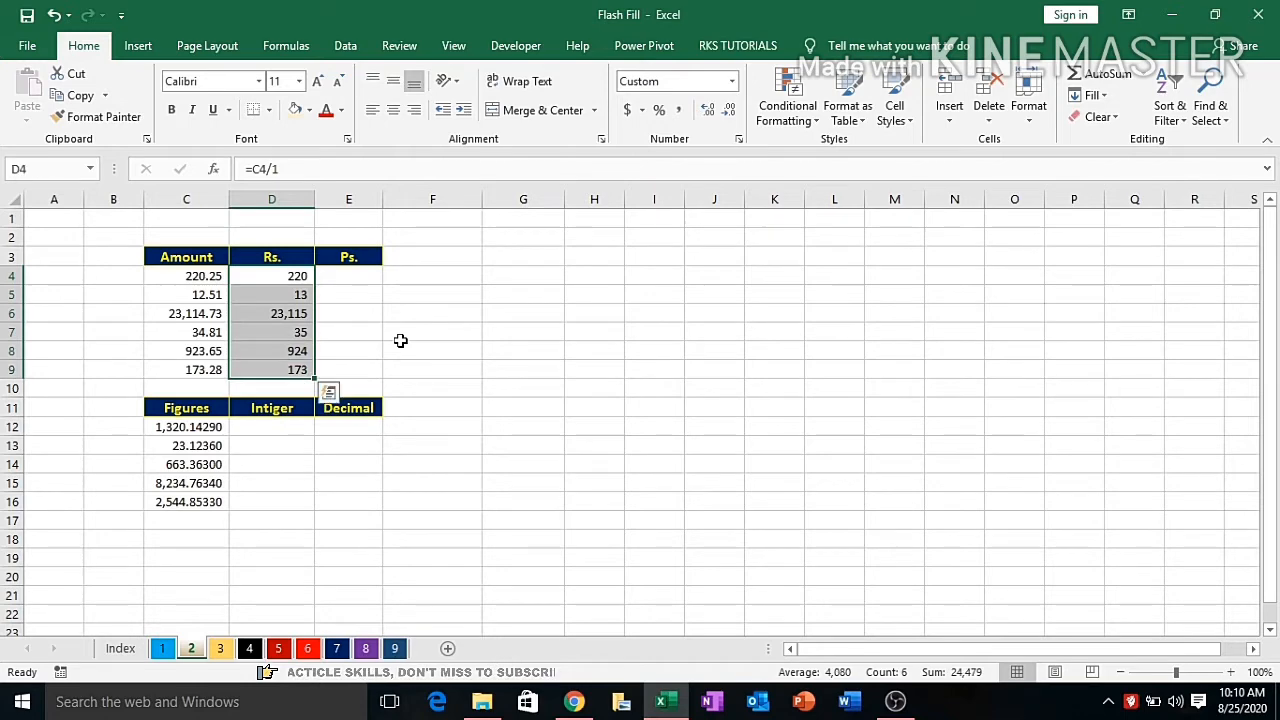
pyautogui.press('Delete')
pyautogui.press('Down')
pyautogui.press('Up')
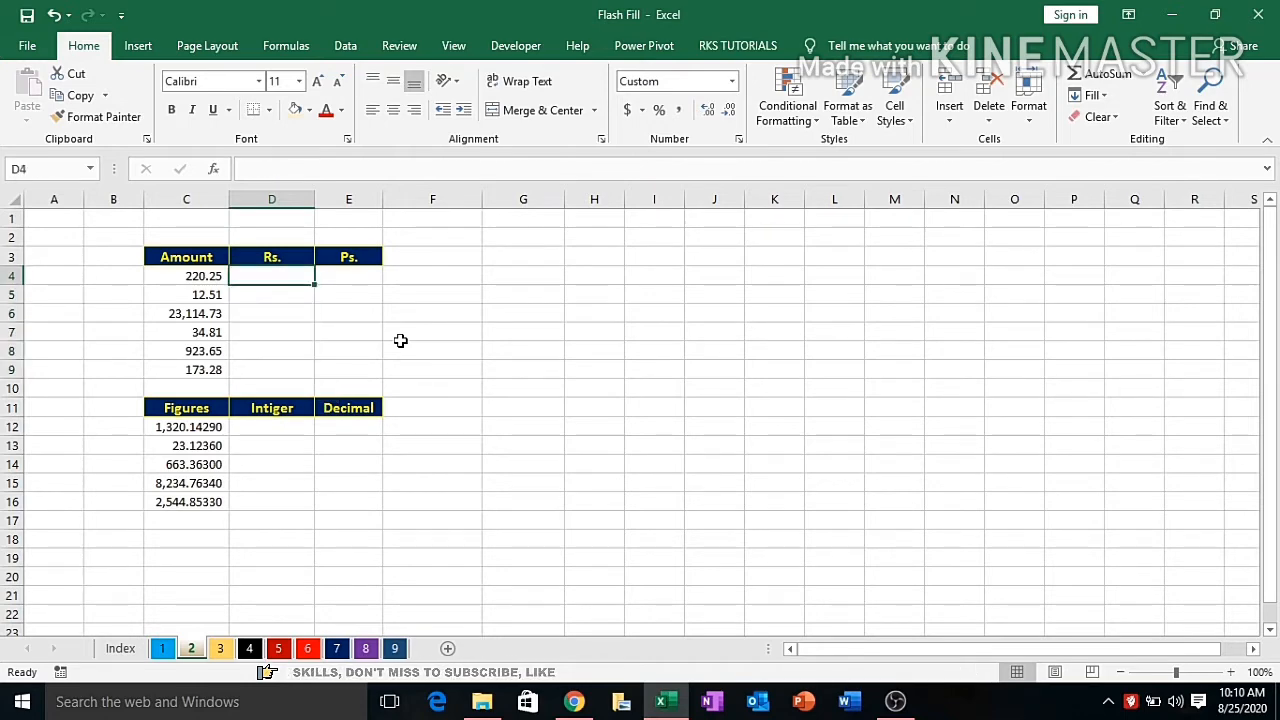
# Step: Enter the formula =RIGHT(C4,3) in D4 to extract the last three characters of the amount
pyautogui.write('=')
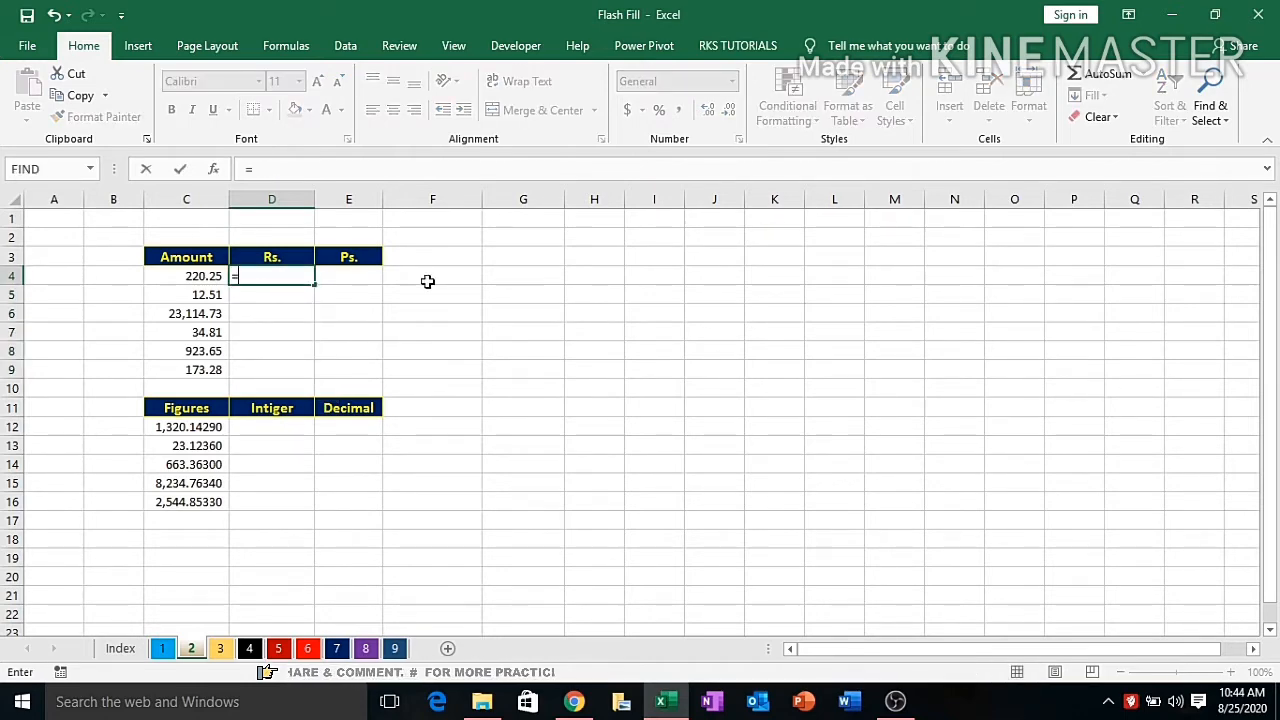
pyautogui.write('right')
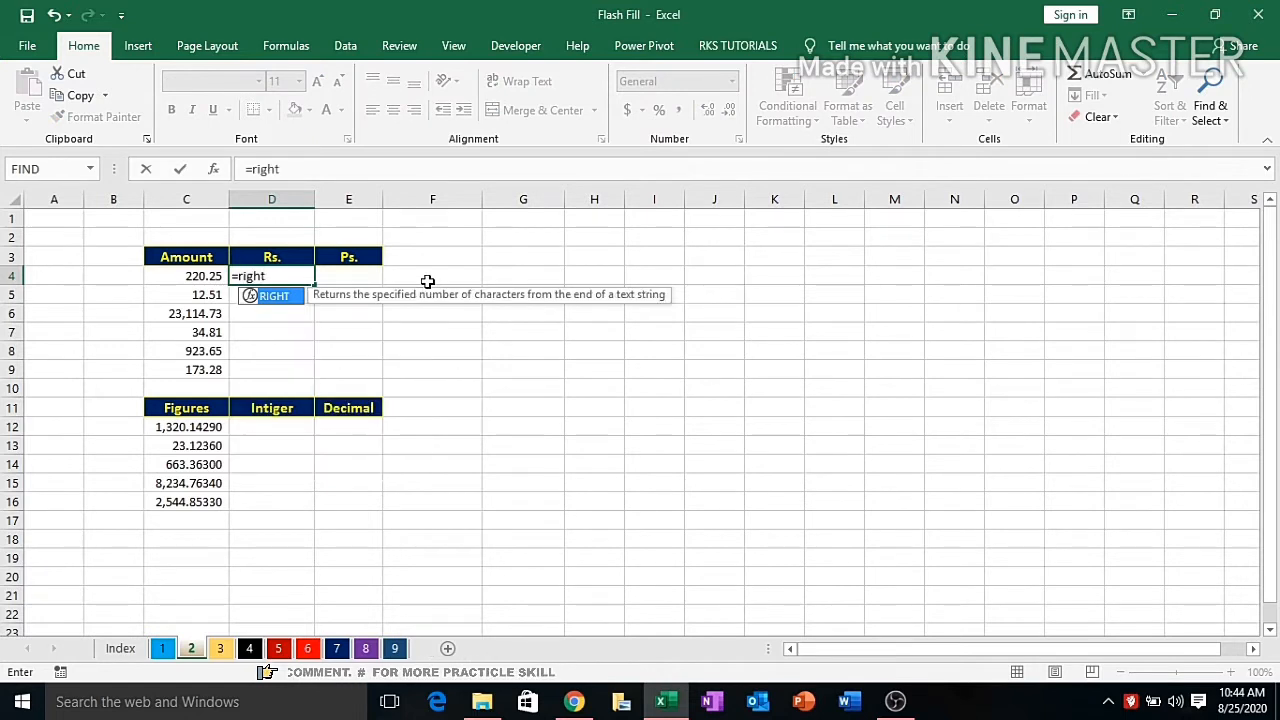
pyautogui.press('Tab')
pyautogui.press('Left')
pyautogui.press('Left')
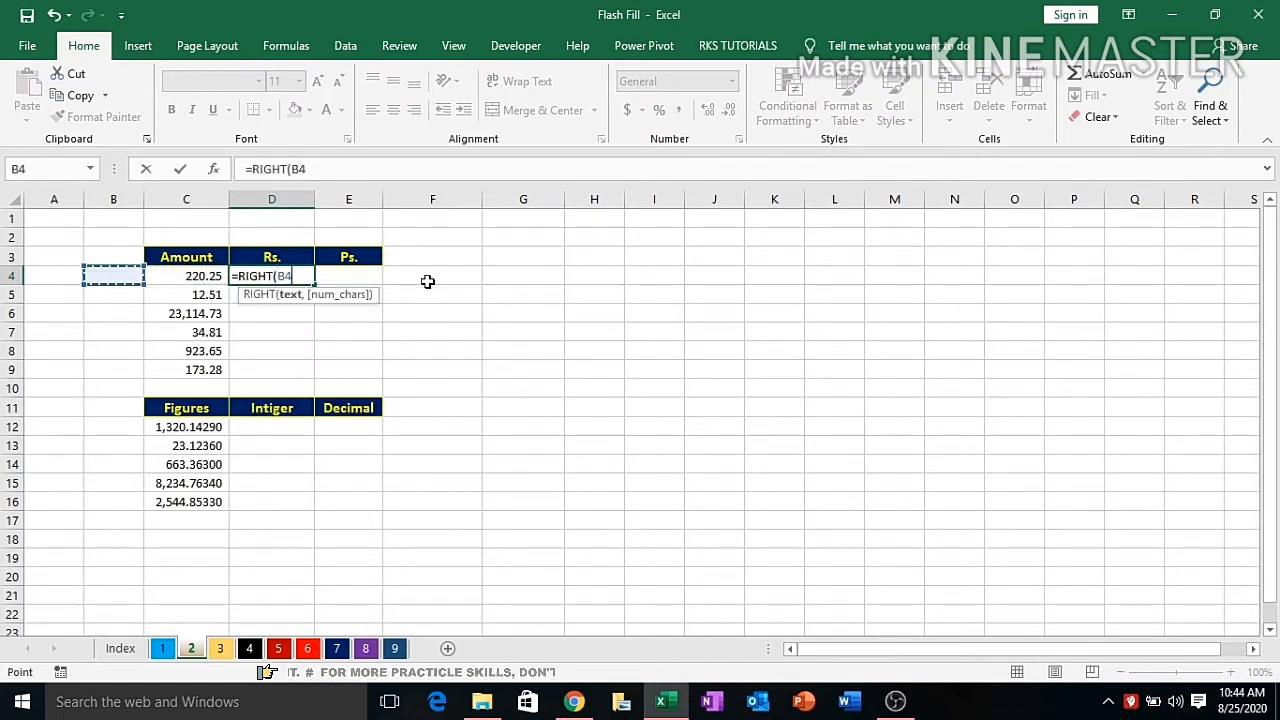
pyautogui.press('Right')
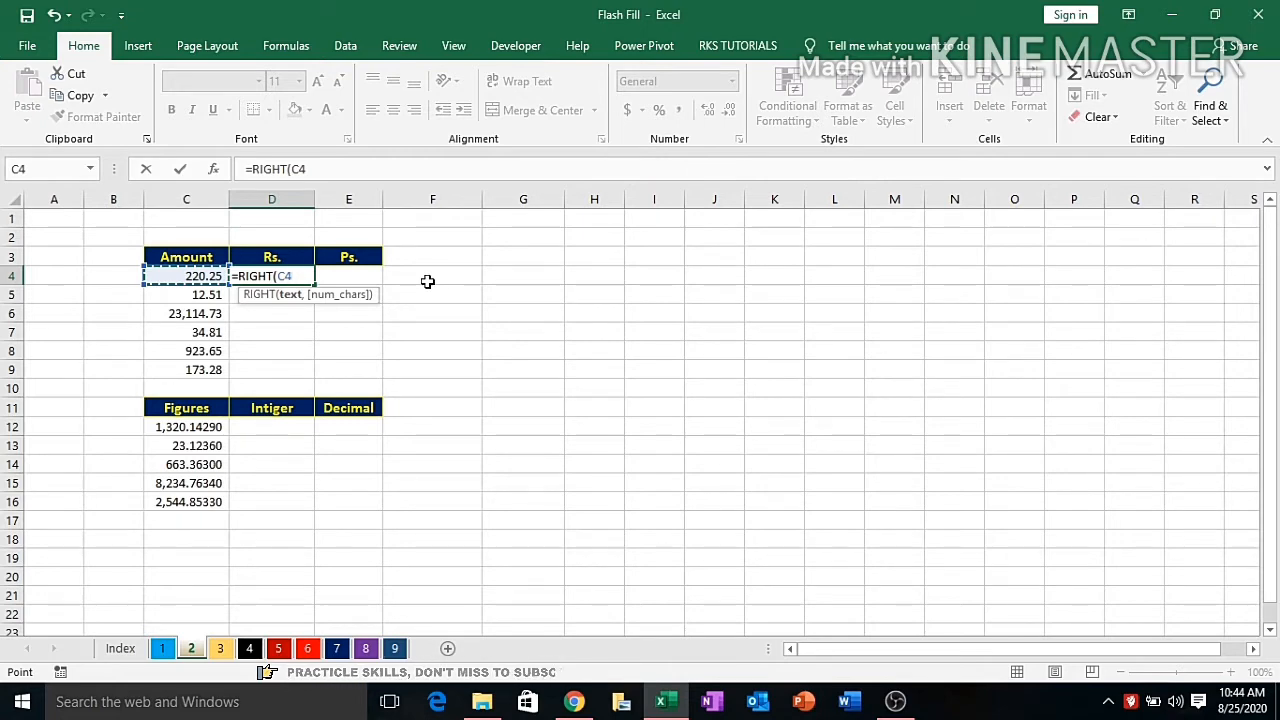
pyautogui.write(',')
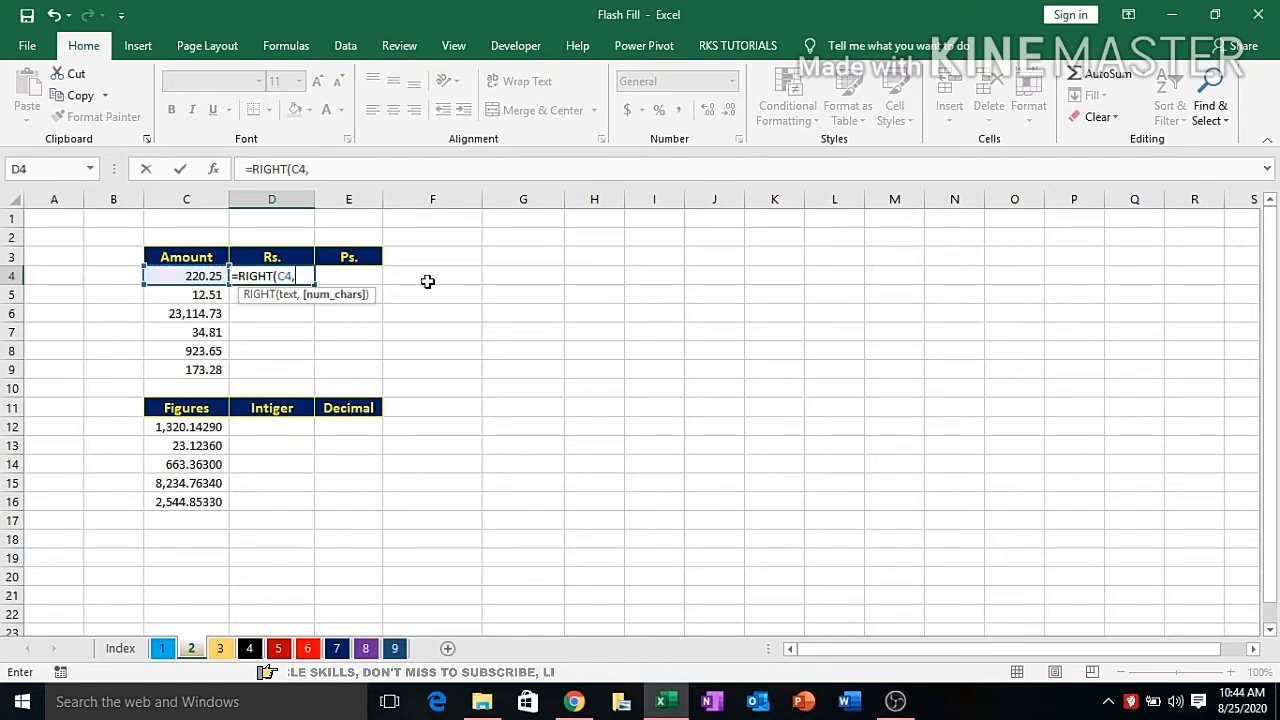
pyautogui.write('3')
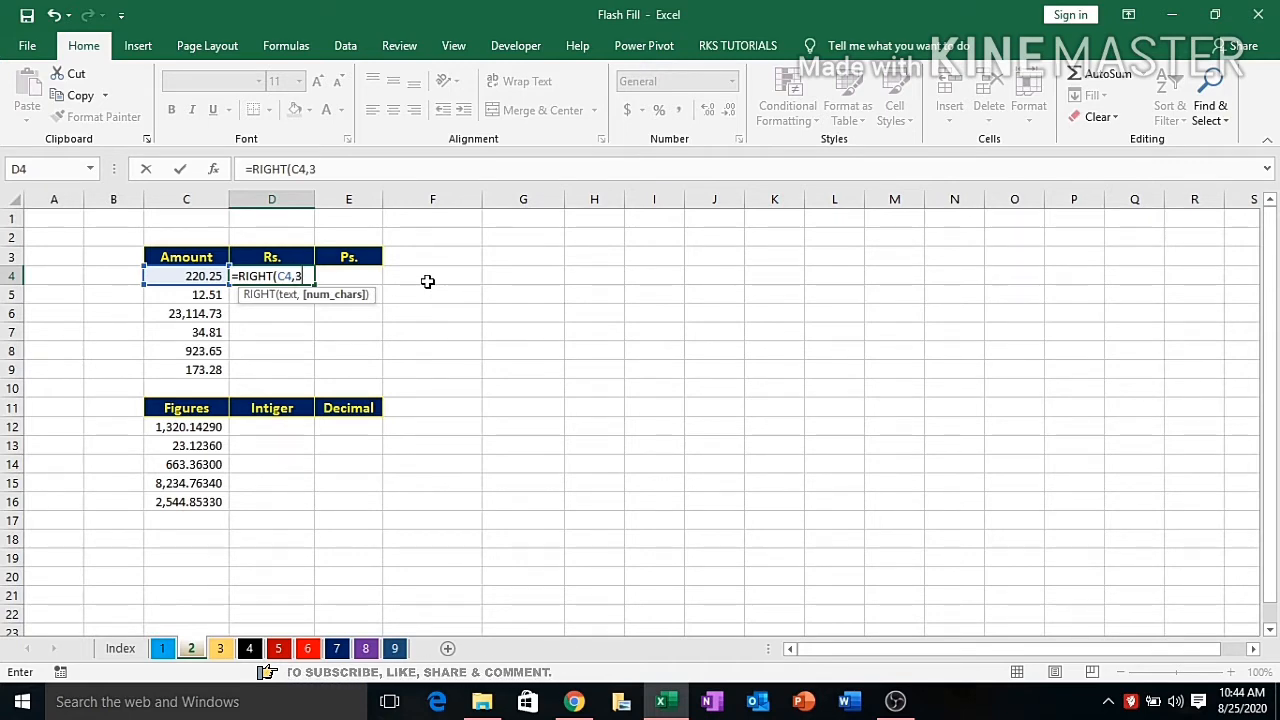
pyautogui.write(')')
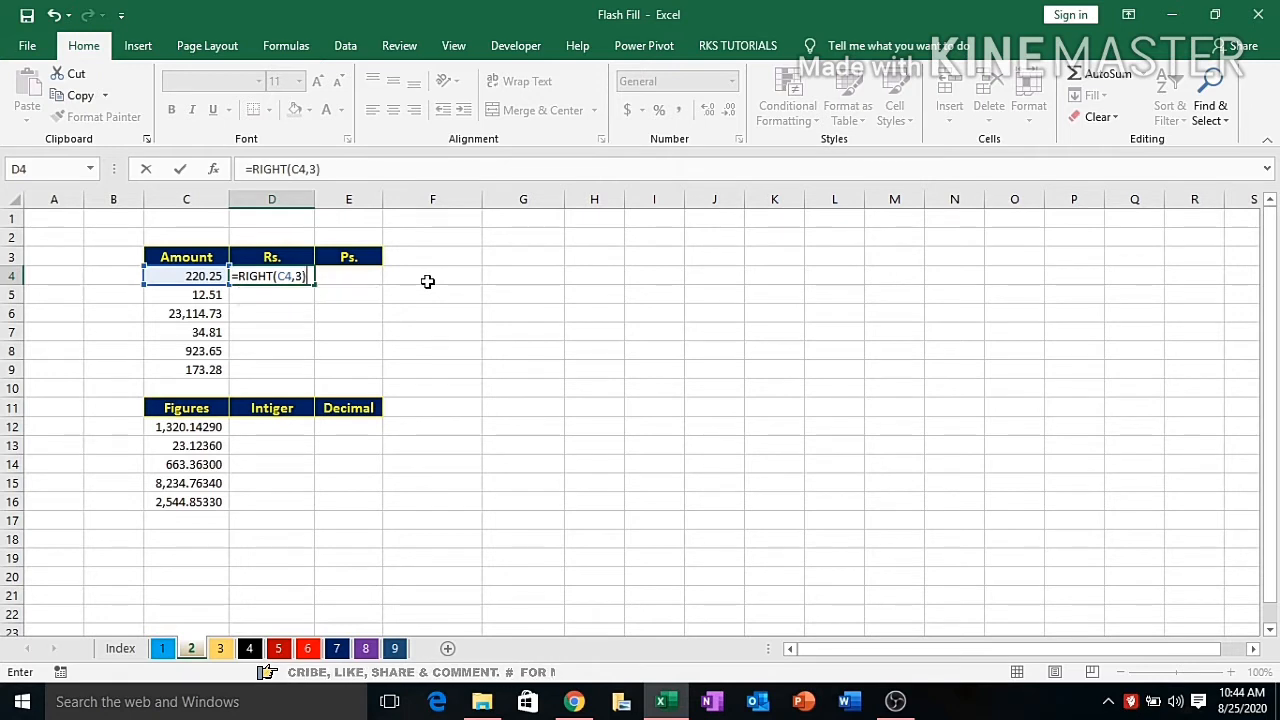
pyautogui.press('Return')
# Step: Fill the RIGHT formula down the Rs. column from D4 to D9
pyautogui.press('Up')
pyautogui.hotkey('shift', 'Down')
pyautogui.hotkey('shift', 'Down')
pyautogui.hotkey('shift', 'Down')
pyautogui.hotkey('shift', 'Down')
pyautogui.hotkey('shift', 'Down')
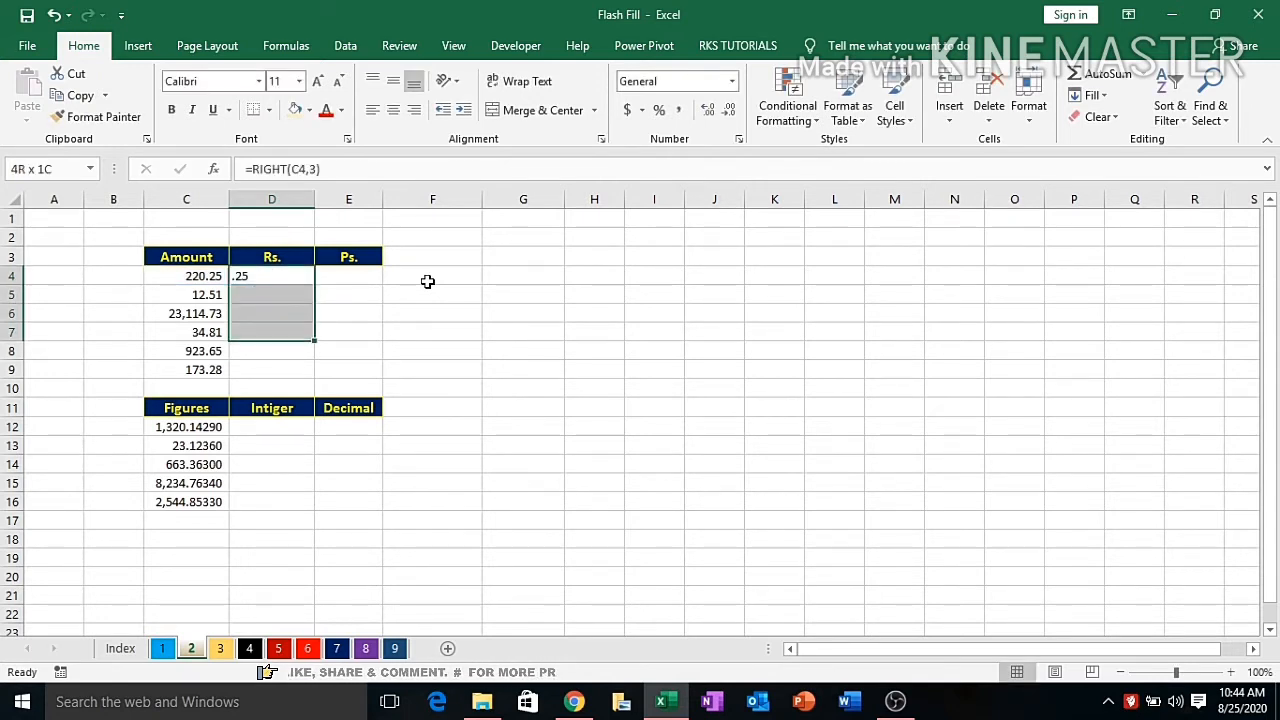
pyautogui.hotkey('ctrl', 'd')
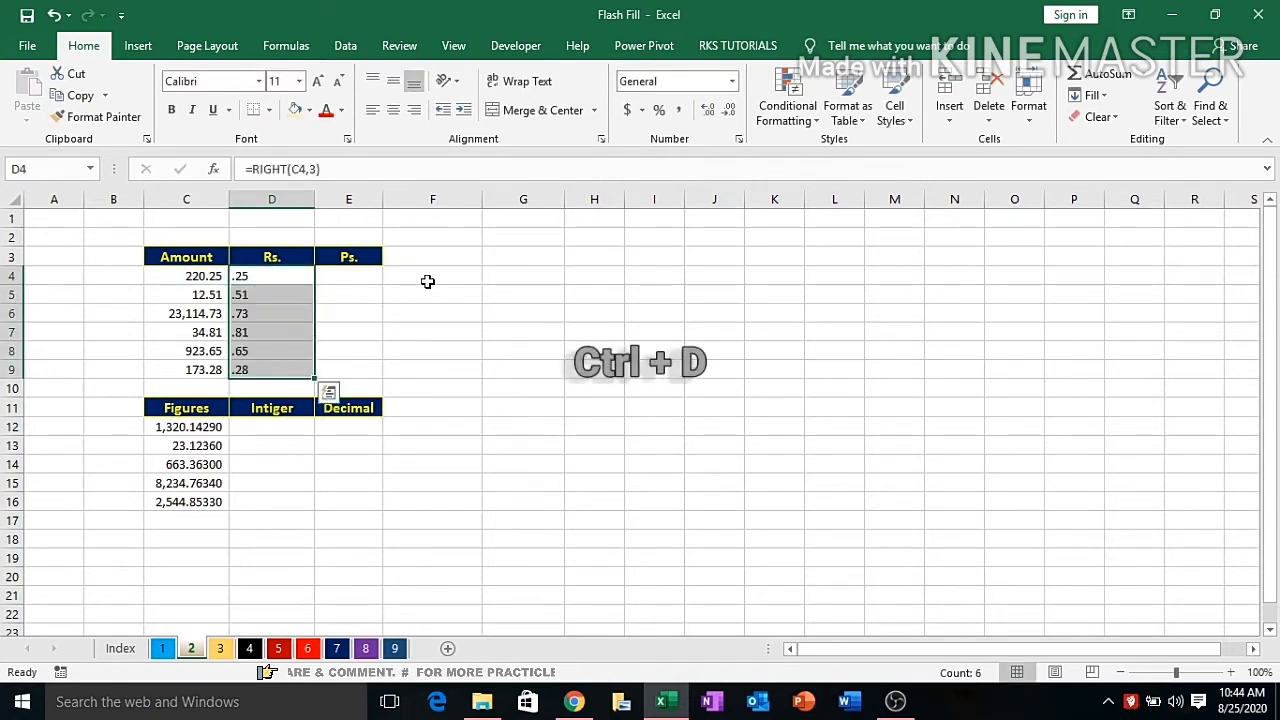
pyautogui.press('Right')
pyautogui.press('Left')
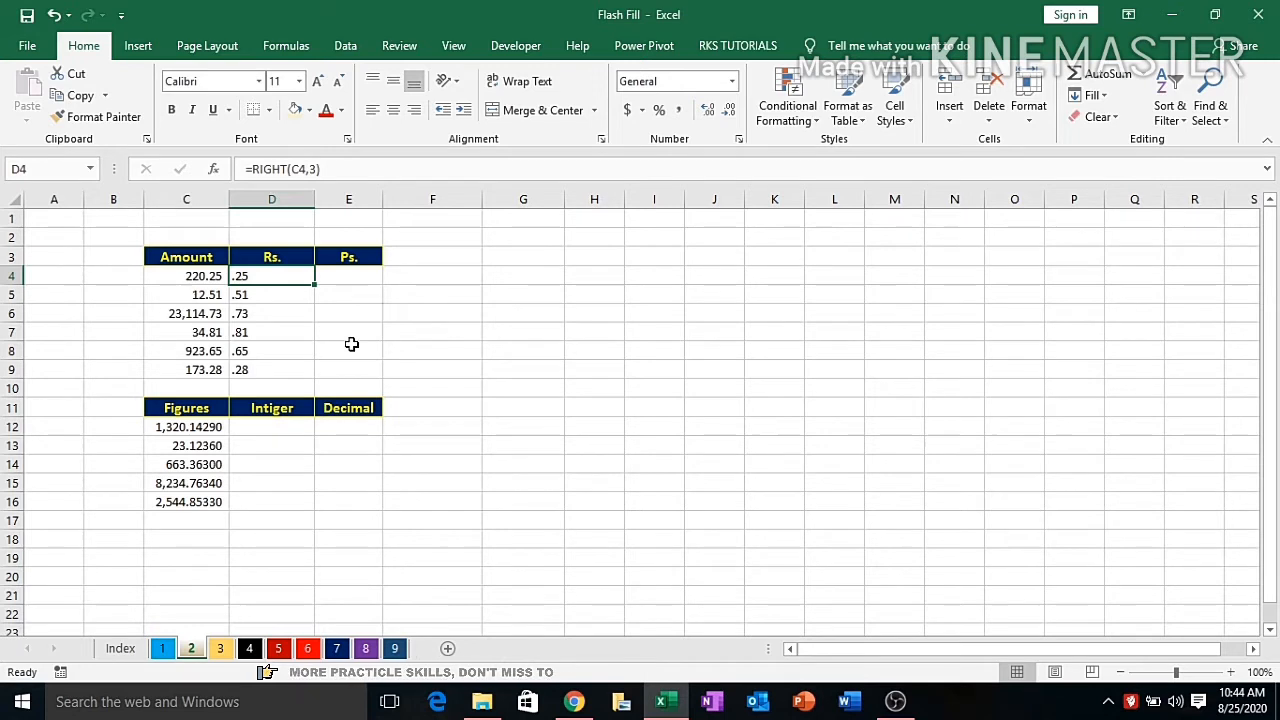
# Step: Enter the formula =C4-D4 in E4 to subtract the extracted decimals from the amount
pyautogui.click(347, 275)
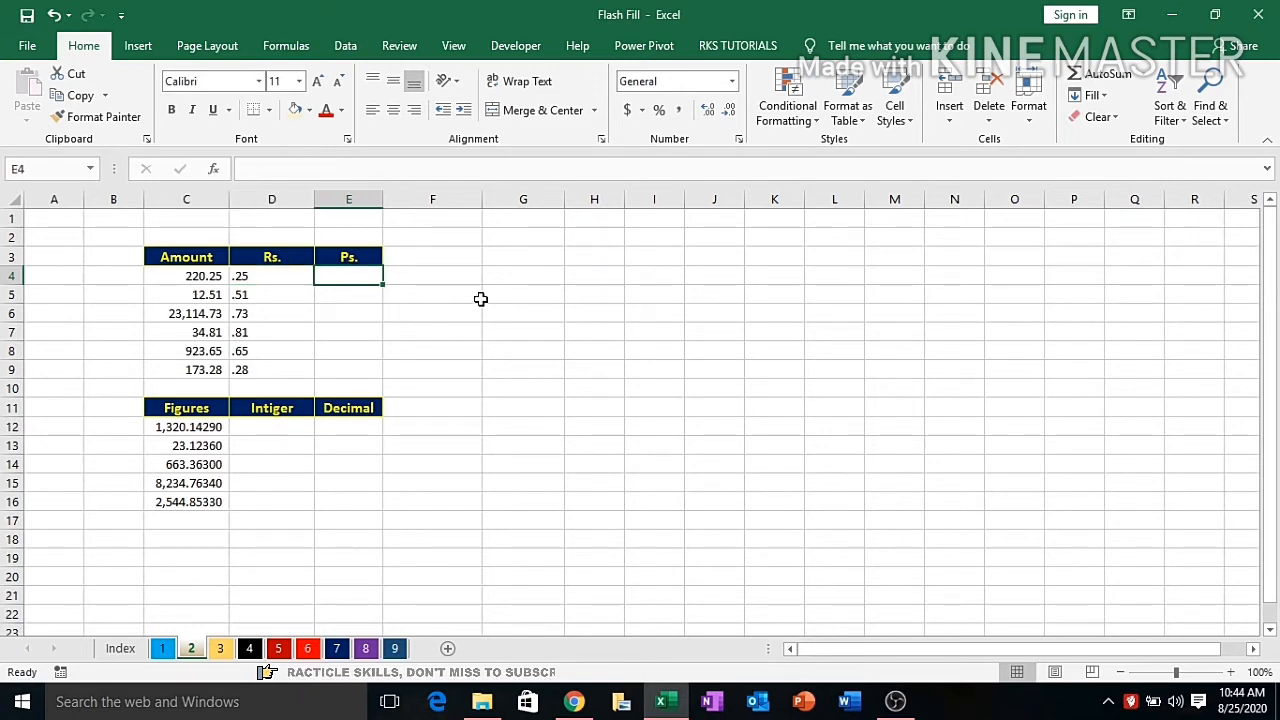
pyautogui.write('=')
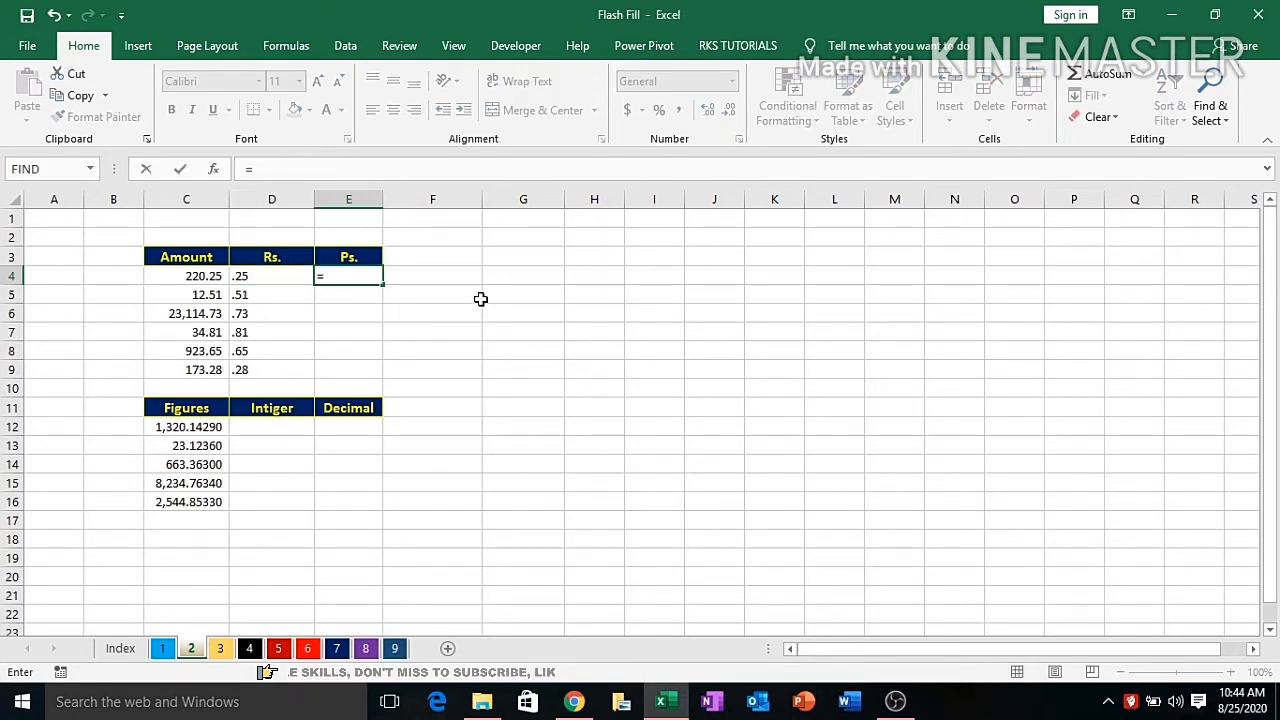
pyautogui.press('Left')
pyautogui.press('Left')
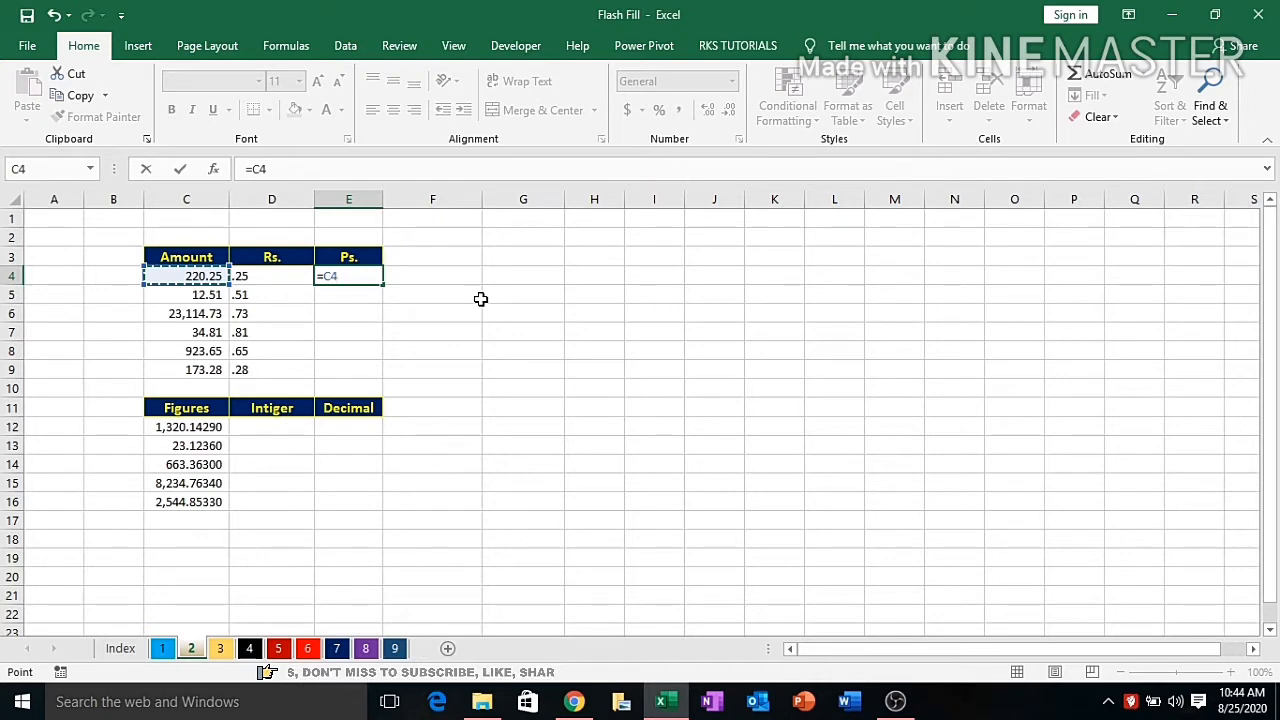
pyautogui.write('-')
pyautogui.press('Right')
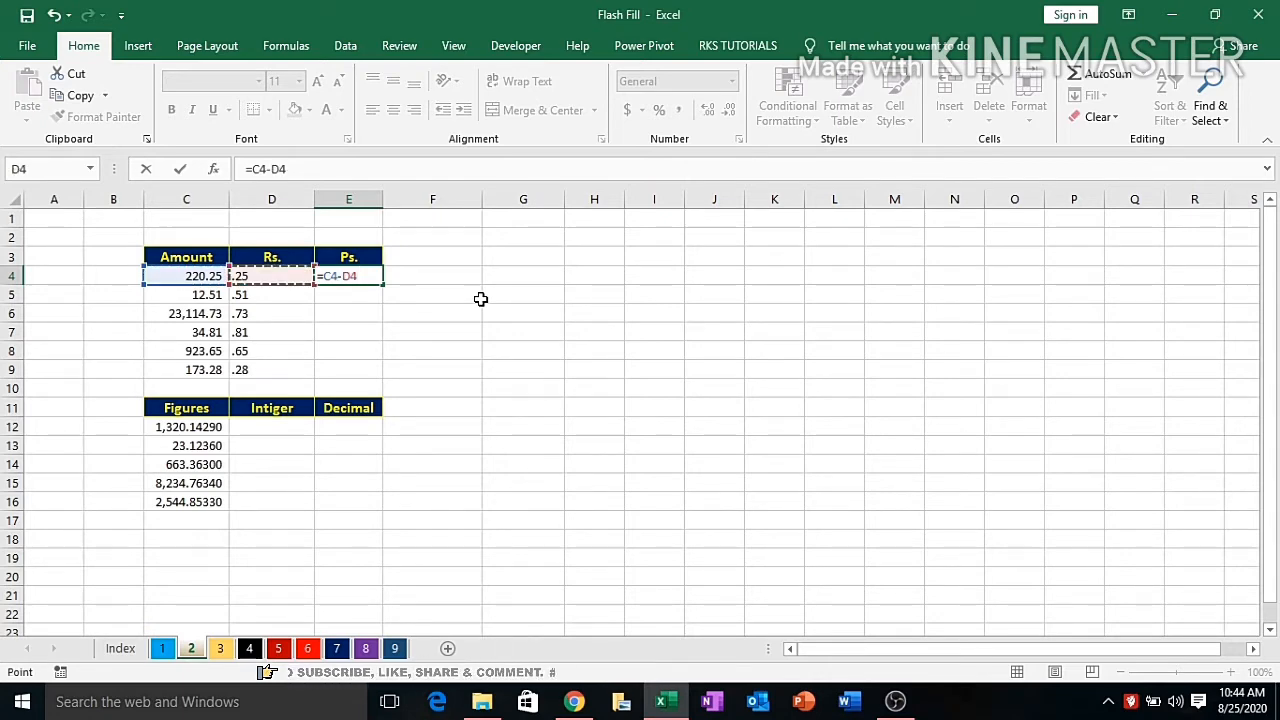
pyautogui.press('Return')
# Step: Fill the subtraction formula down the Ps. column from E4 to E9
pyautogui.press('Up')
pyautogui.hotkey('shift', 'Down')
pyautogui.hotkey('shift', 'Down')
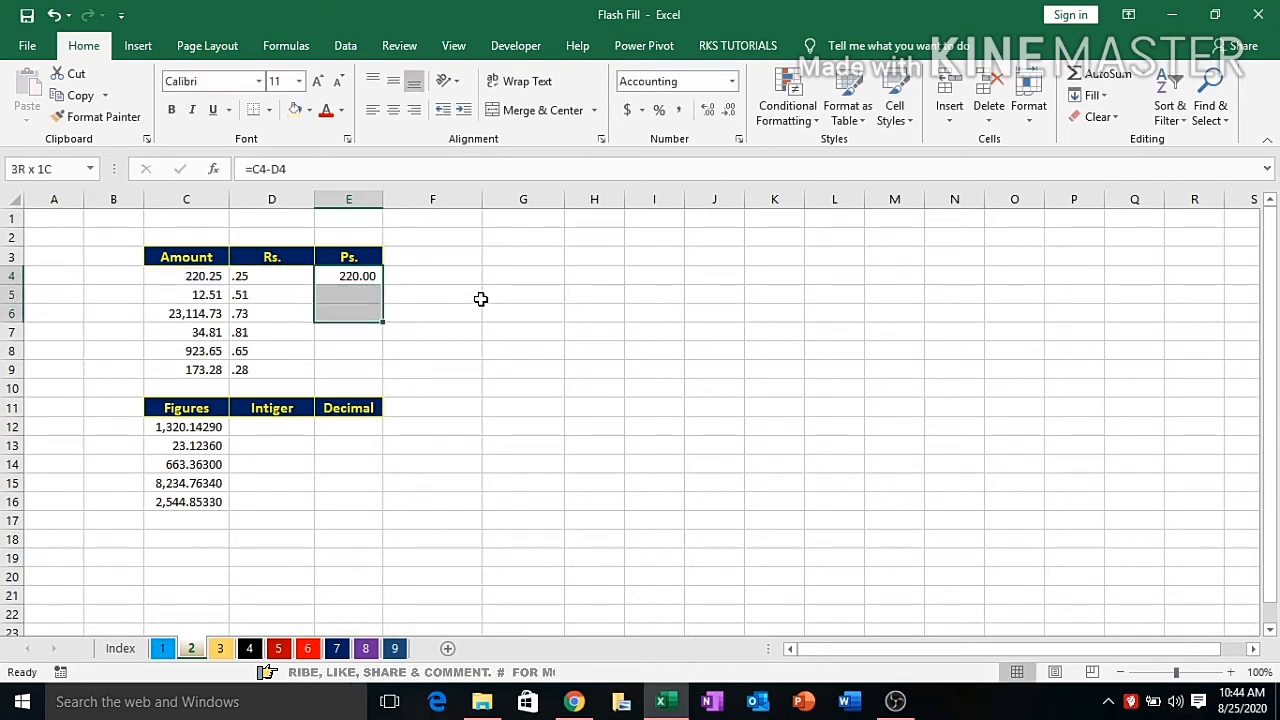
pyautogui.hotkey('shift', 'Down')
pyautogui.hotkey('shift', 'Down')
pyautogui.hotkey('shift', 'Down')
pyautogui.hotkey('ctrl', 'e')
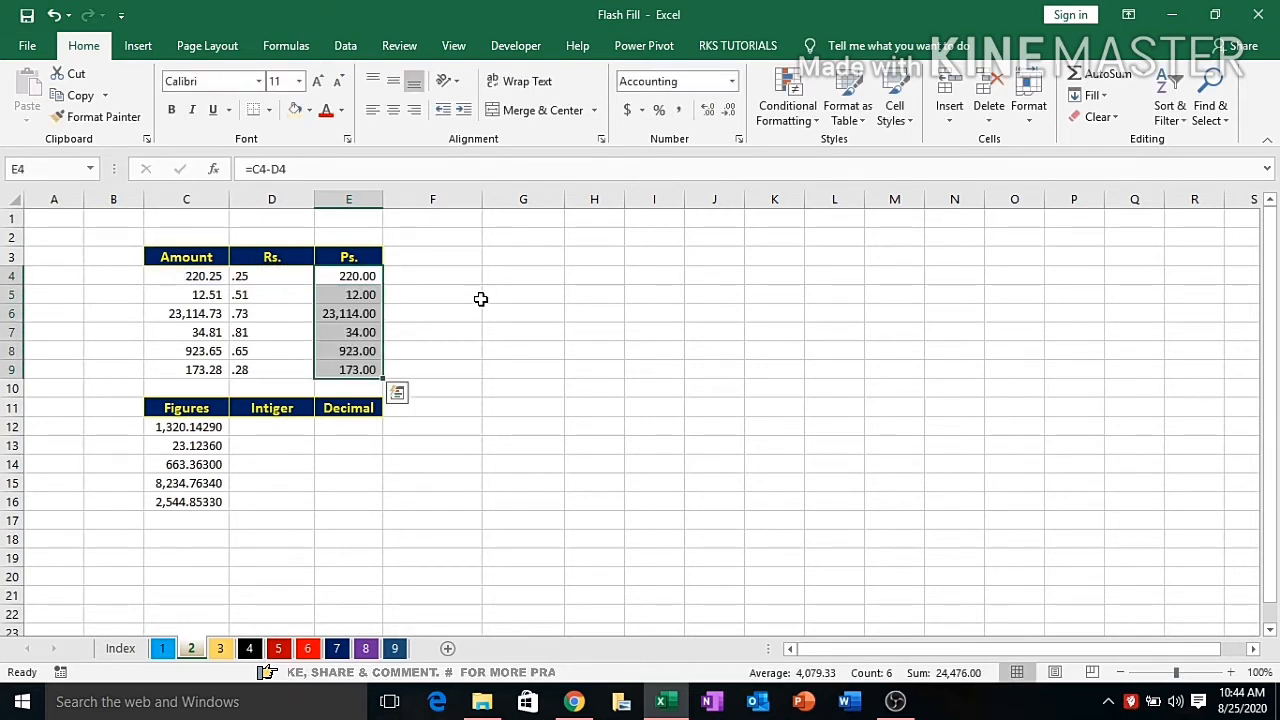
# Step: Show the results in E4:E9 without decimal places and review them
pyautogui.click(731, 108)
pyautogui.click(731, 108)
pyautogui.click(646, 384)
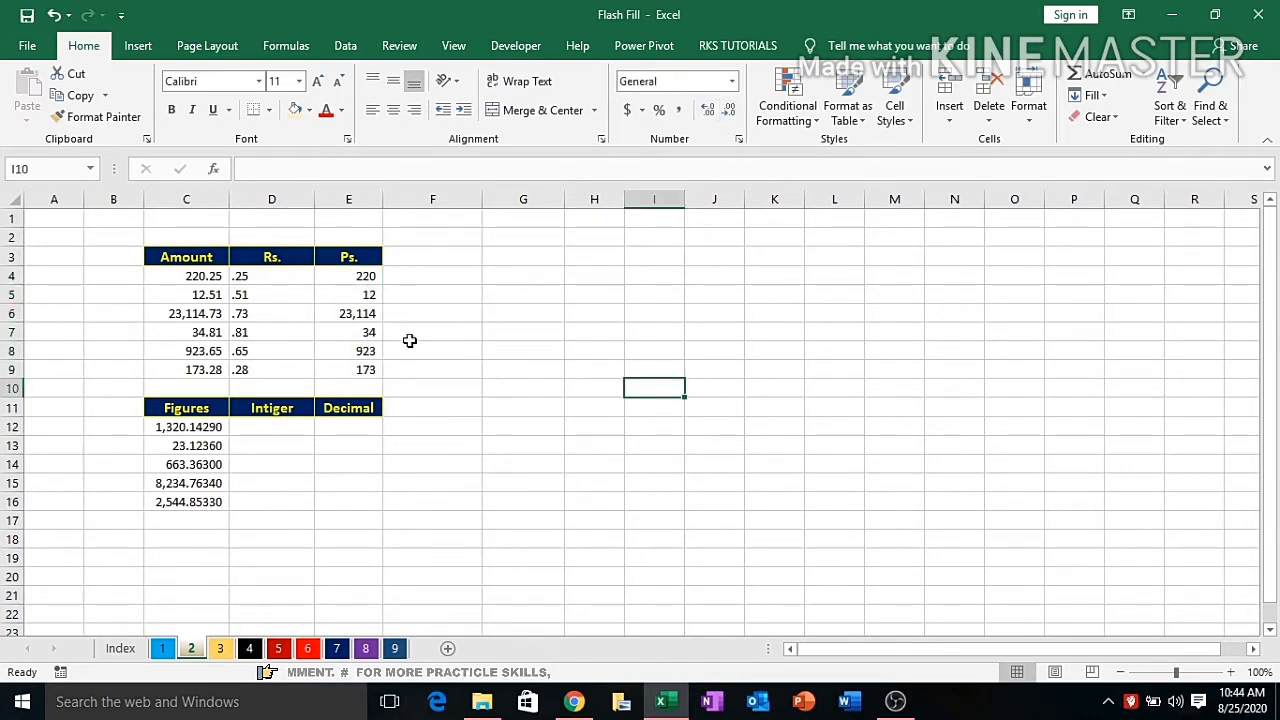
pyautogui.click(366, 280)
pyautogui.click(378, 318)
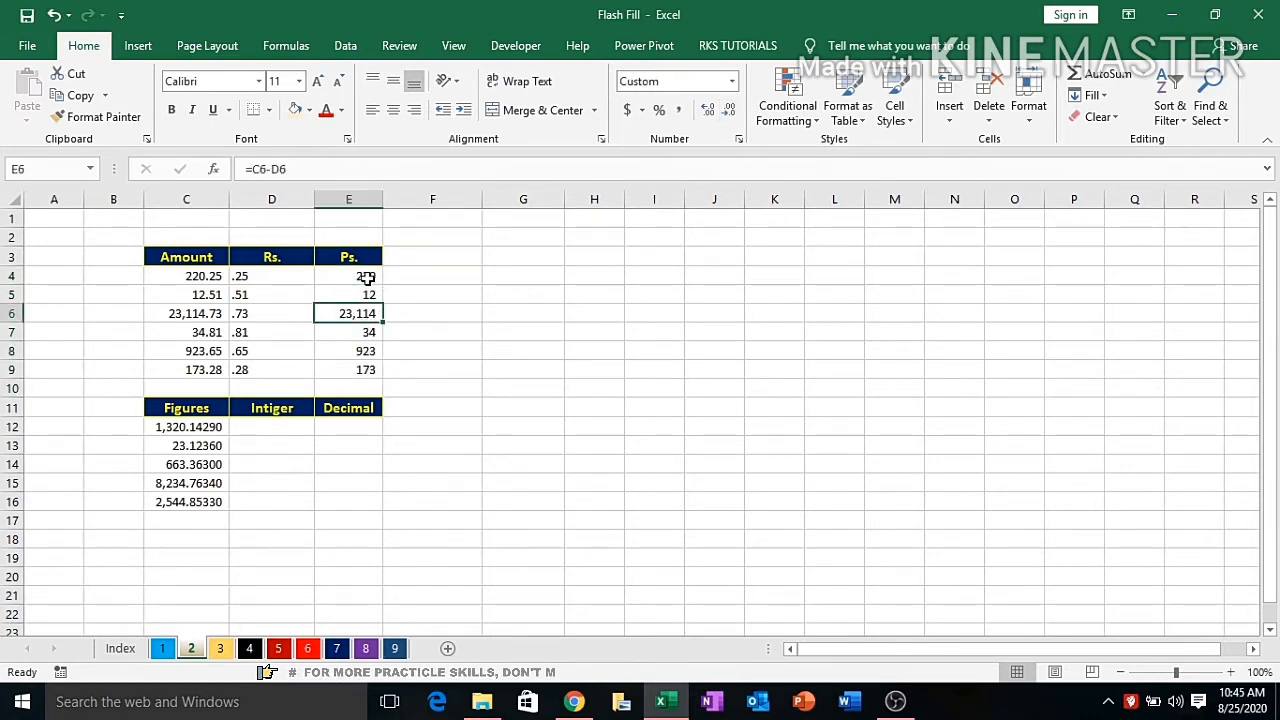
pyautogui.moveTo(360, 276); pyautogui.dragTo(366, 369)
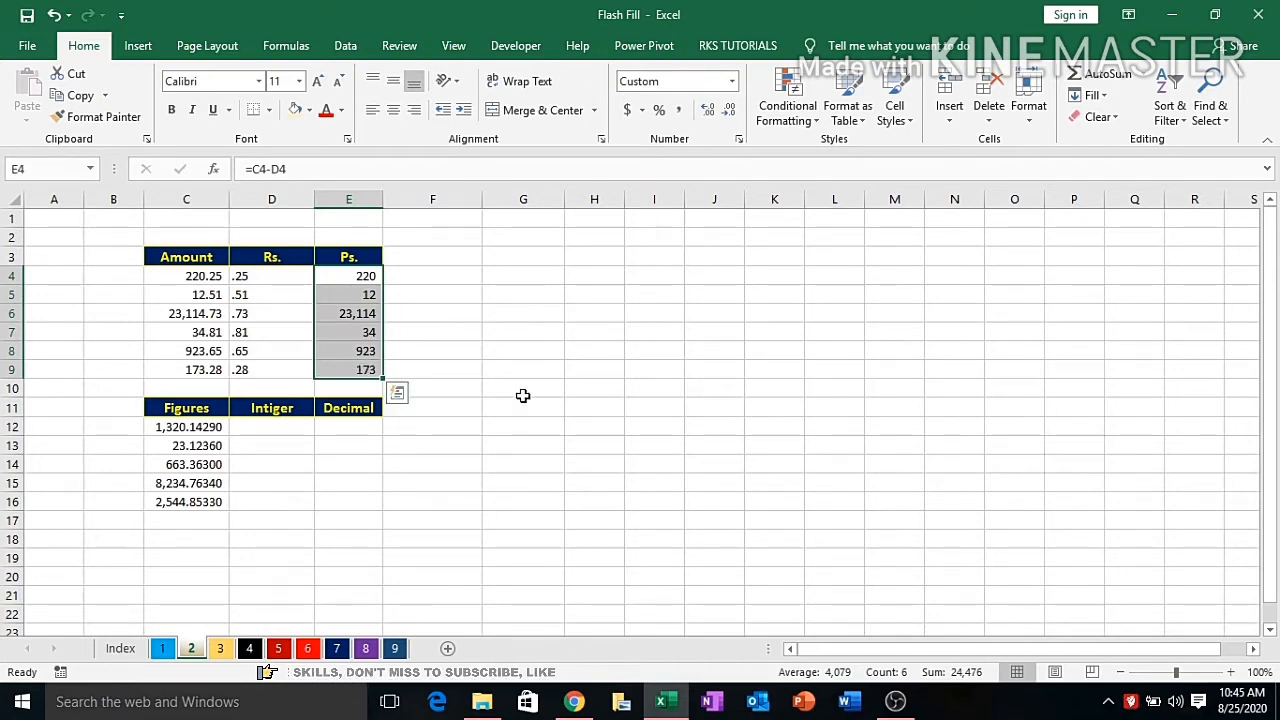
pyautogui.click(455, 373)
# Step: Change the amount in C5 to 12.50 to test the RIGHT formula with a trailing zero
pyautogui.click(204, 292)
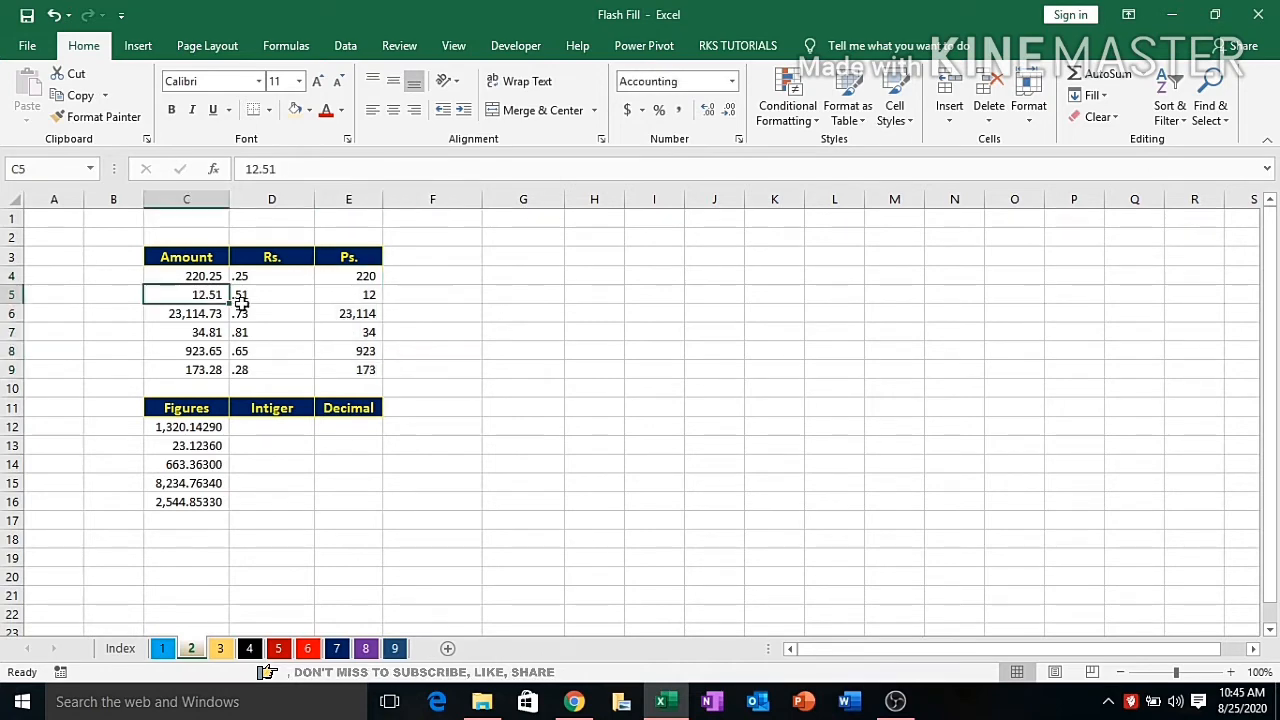
pyautogui.press('F2')
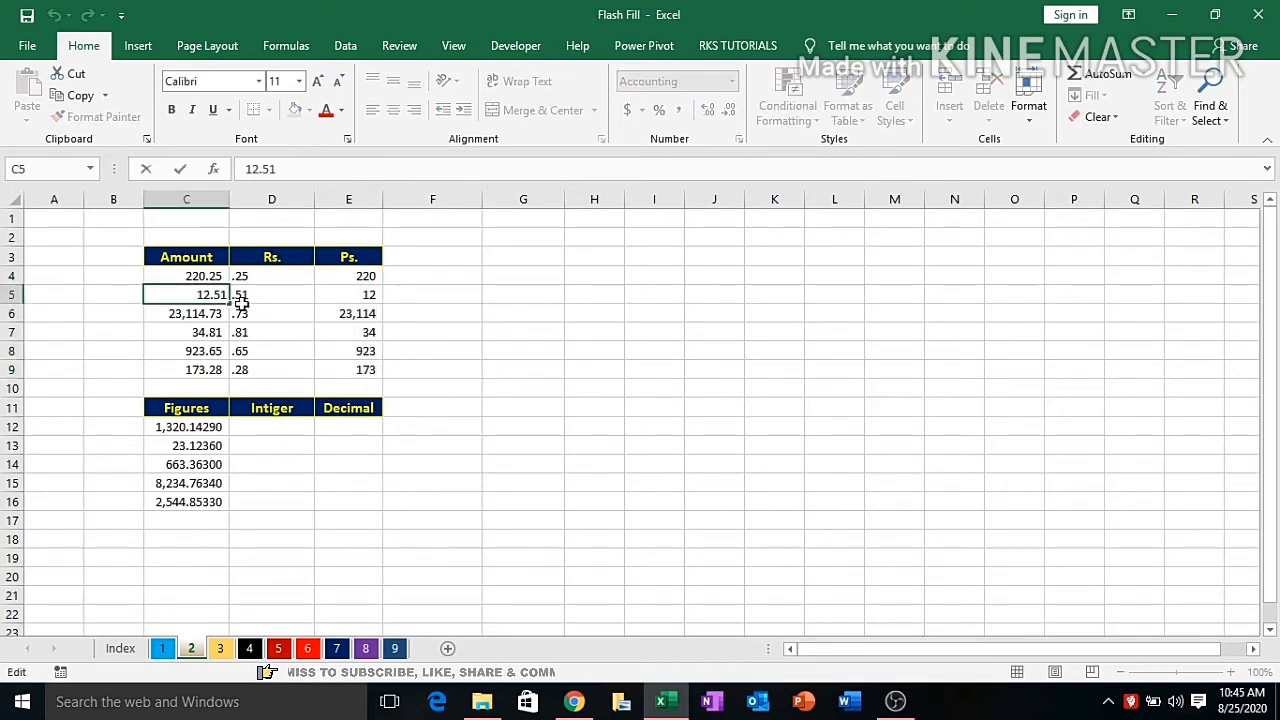
pyautogui.press('BackSpace')
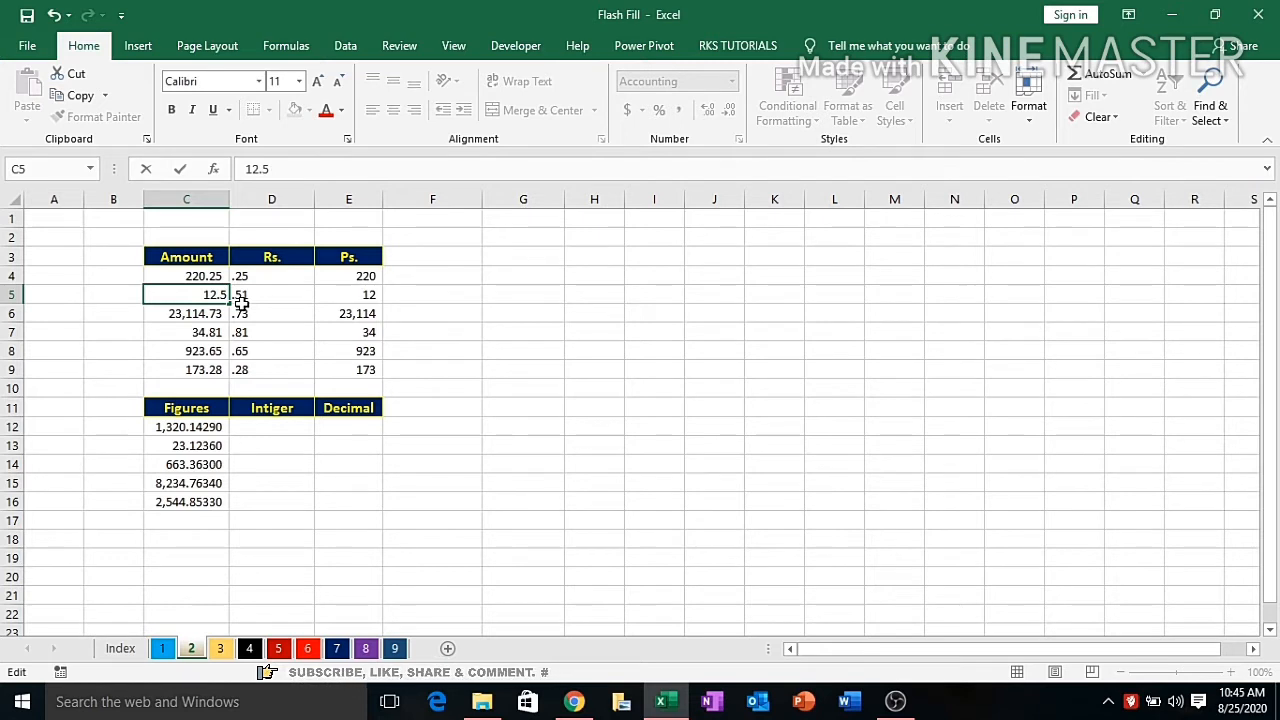
pyautogui.write('0')
pyautogui.press('Return')
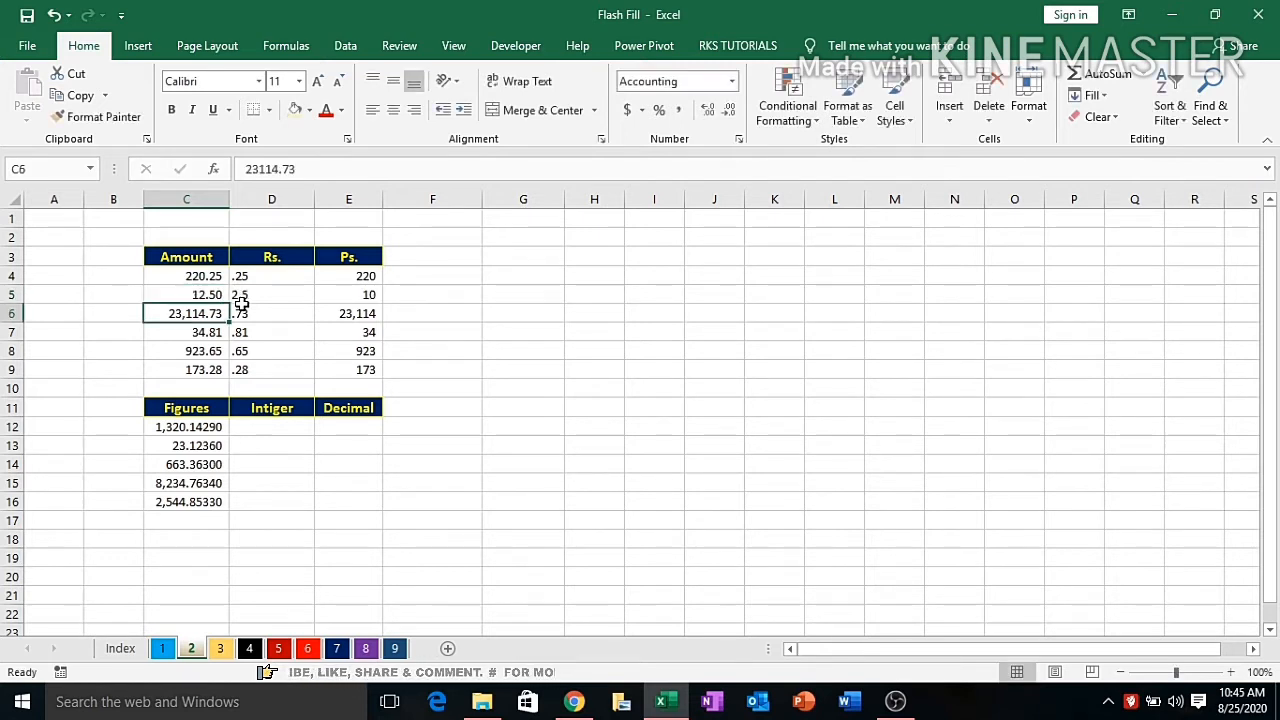
# Step: Change the amount in C7 to 34.80 as a second trailing-zero test
pyautogui.press('Down')
pyautogui.press('Down')
pyautogui.press('Up')
pyautogui.press('F2')
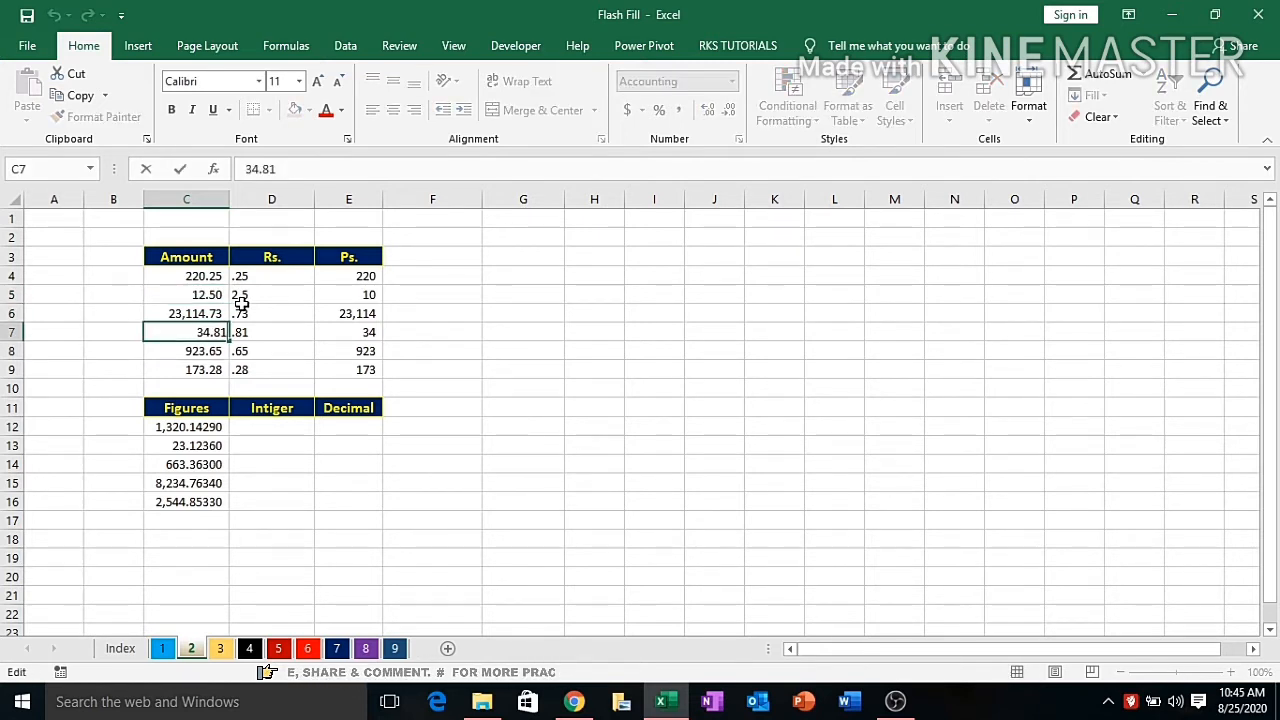
pyautogui.press('BackSpace')
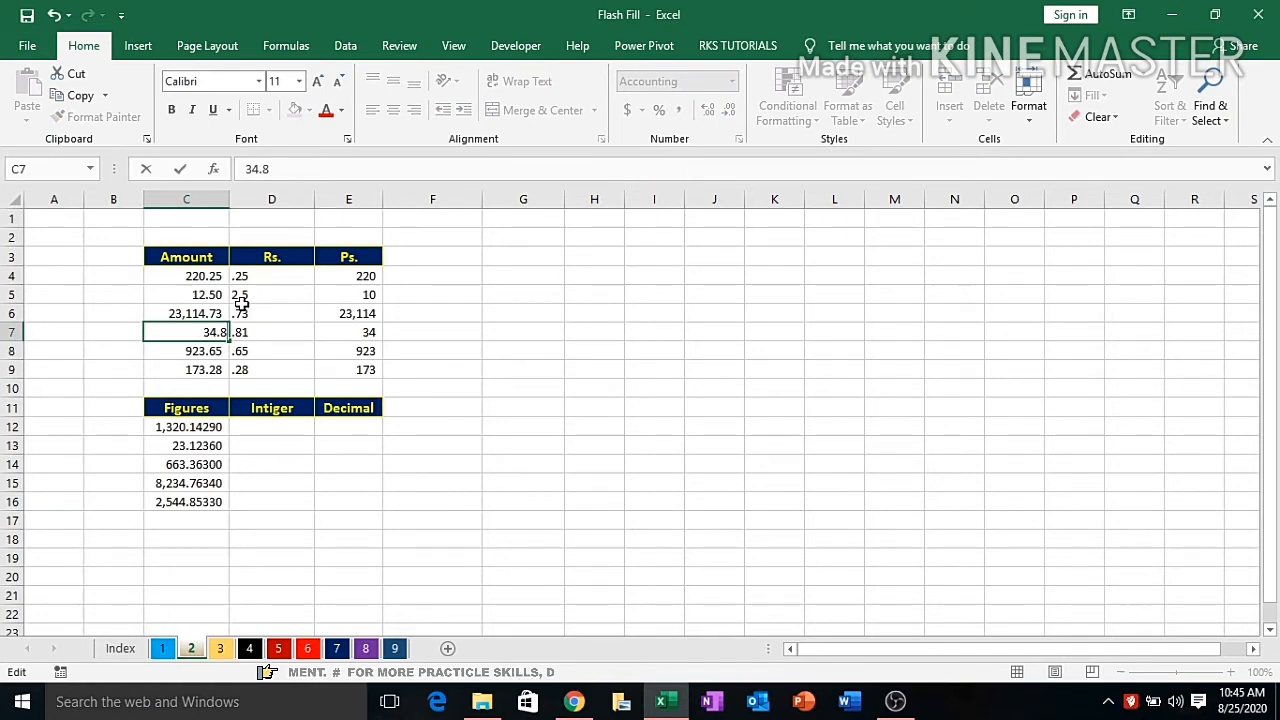
pyautogui.write('0')
pyautogui.press('Return')
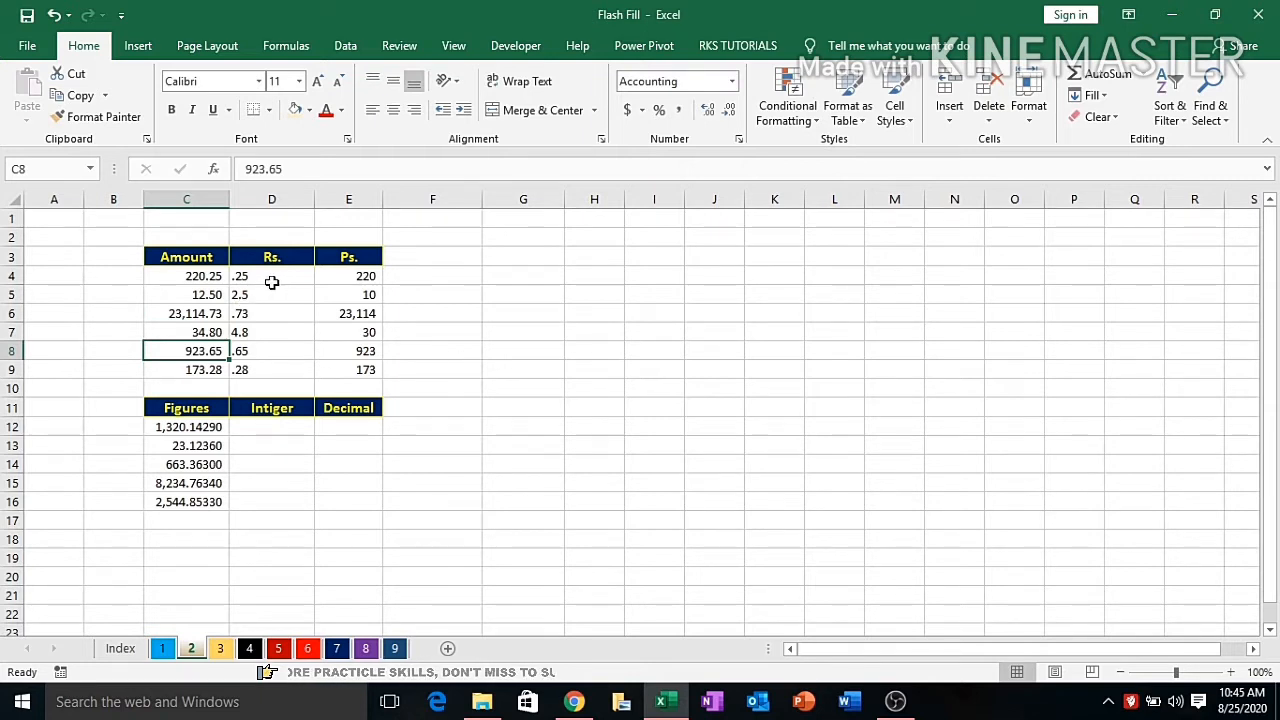
# Step: Clear the formula results from the Rs. and Ps. cells D4:E9
pyautogui.moveTo(271, 283); pyautogui.dragTo(354, 369)
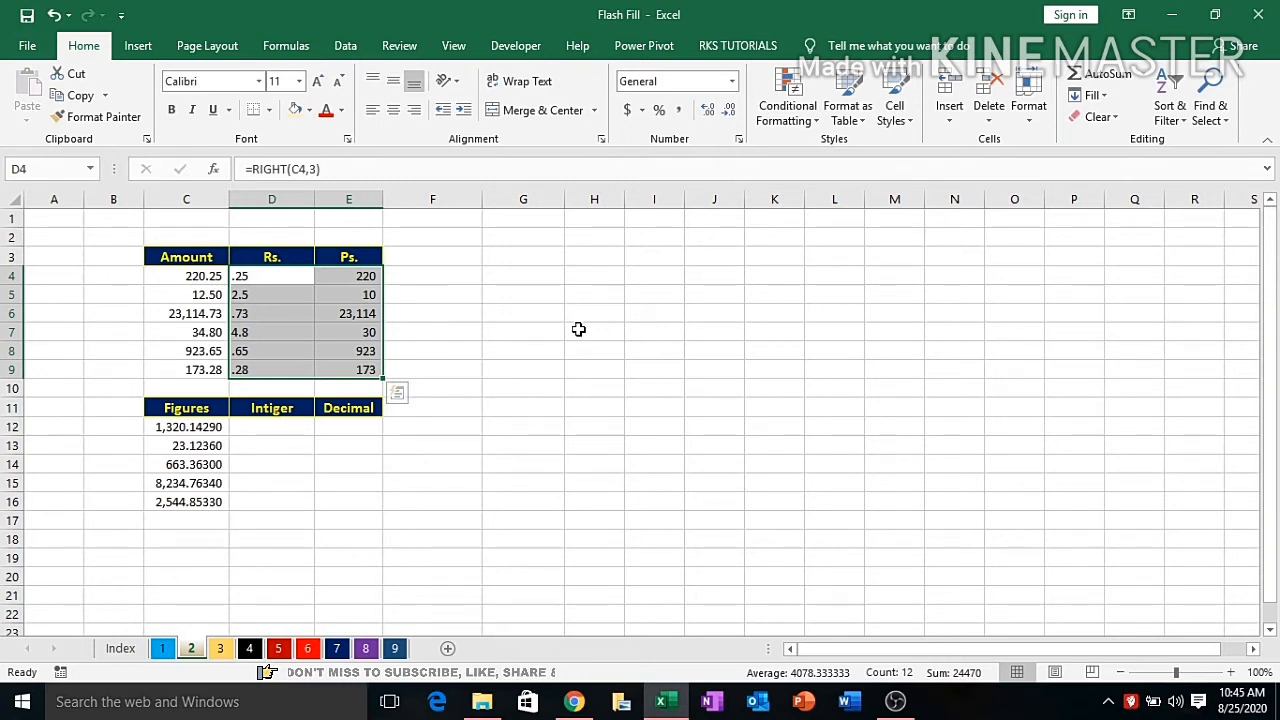
pyautogui.press('Delete')
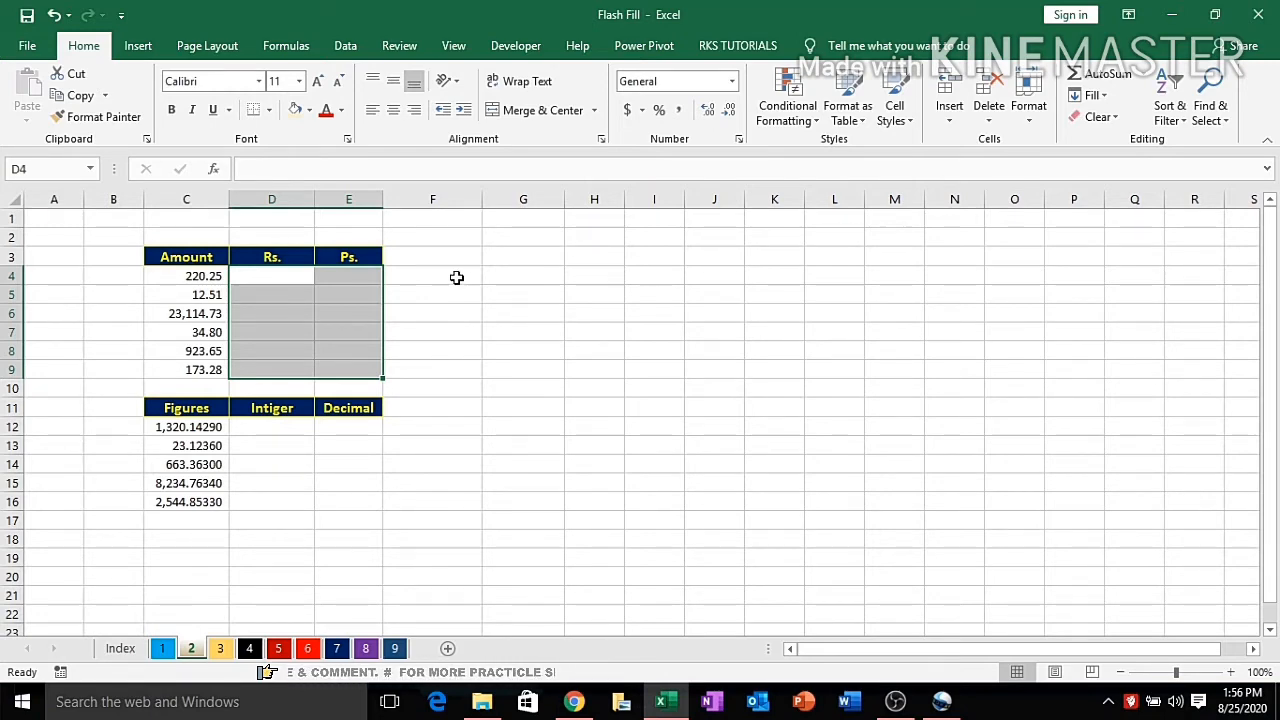
# Step: Enter the formula =INT(C4) in F4 to get the whole-number part of the amount
pyautogui.click(476, 280)
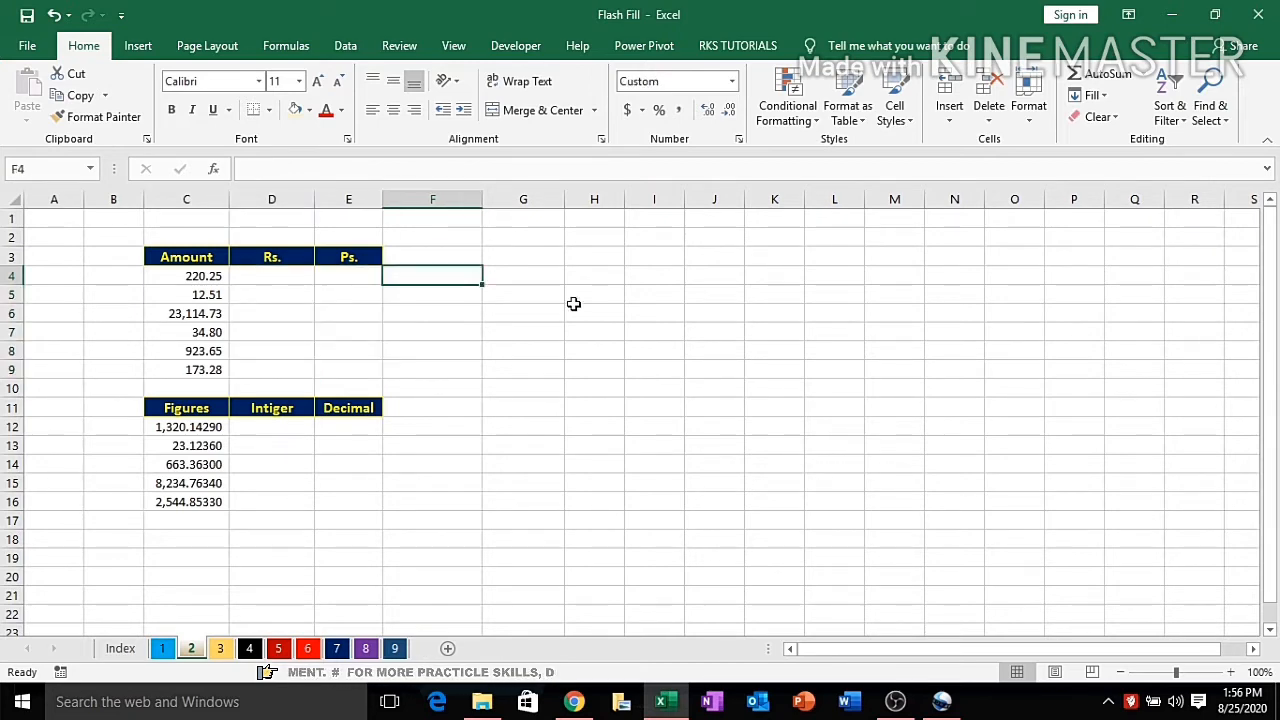
pyautogui.write('=')
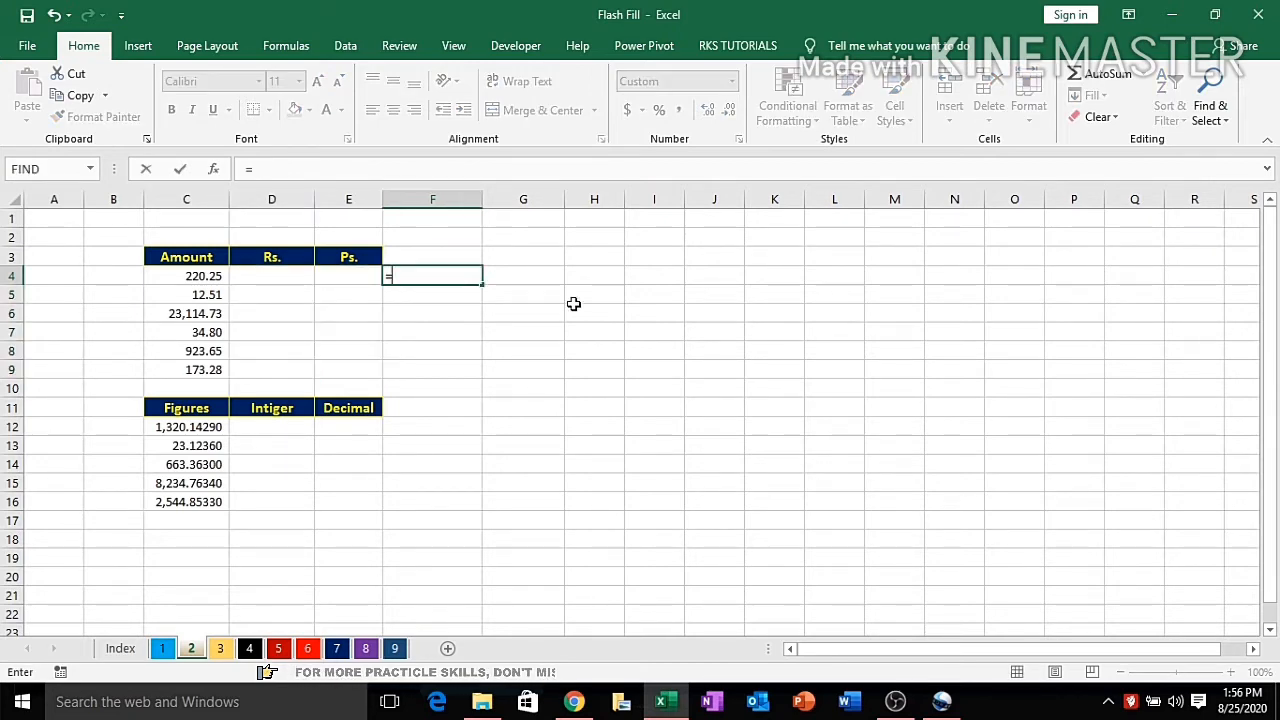
pyautogui.write('int')
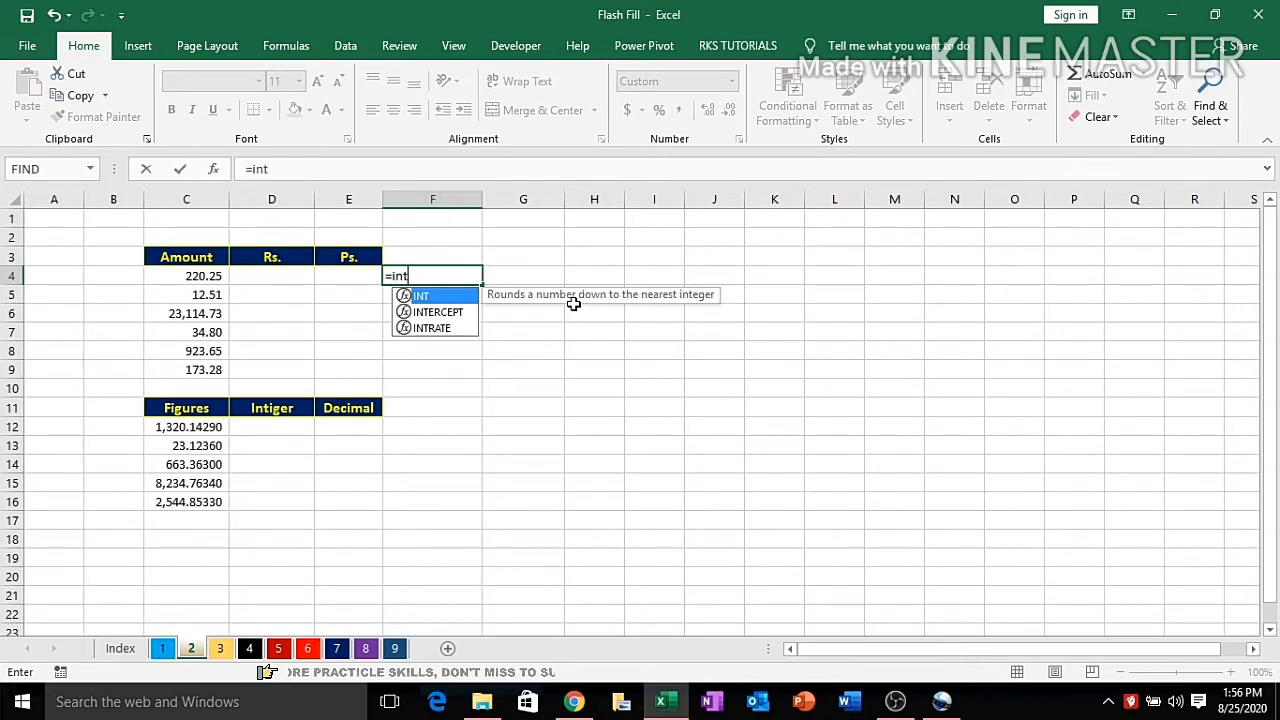
pyautogui.write('(')
pyautogui.press('Left')
pyautogui.press('Left')
pyautogui.press('Left')
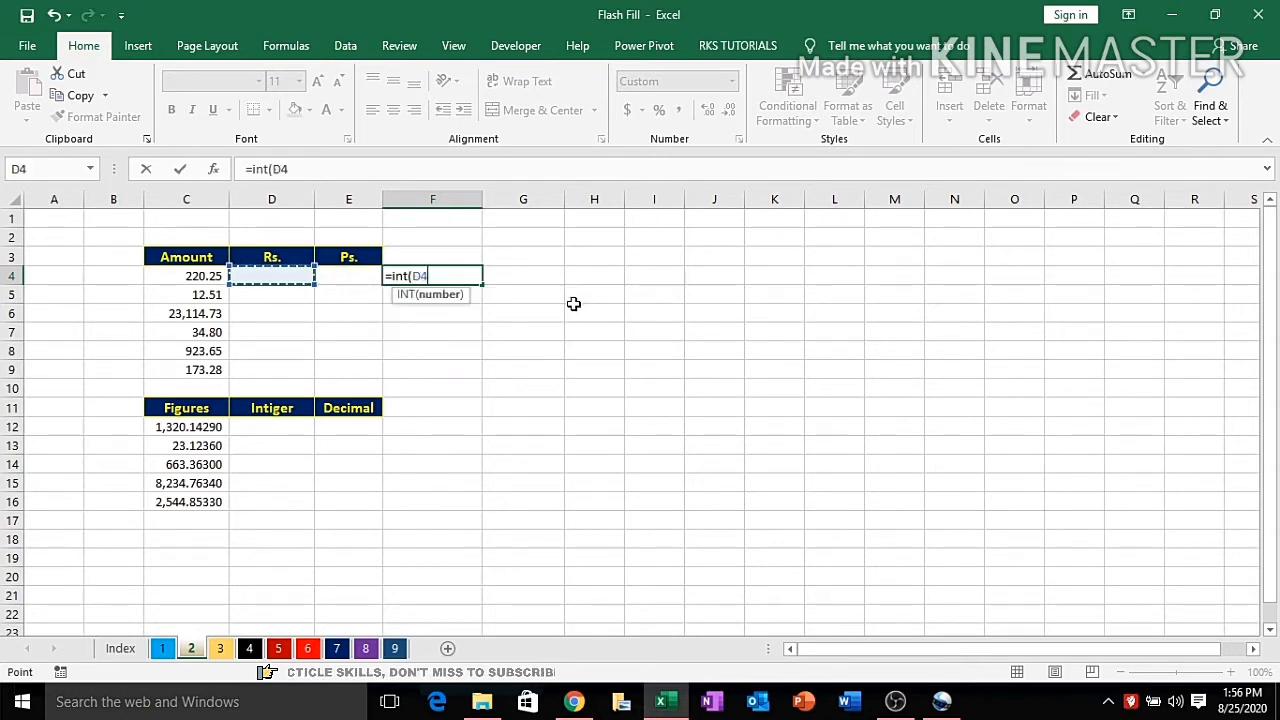
pyautogui.hotkey('ctrl', 'Return')
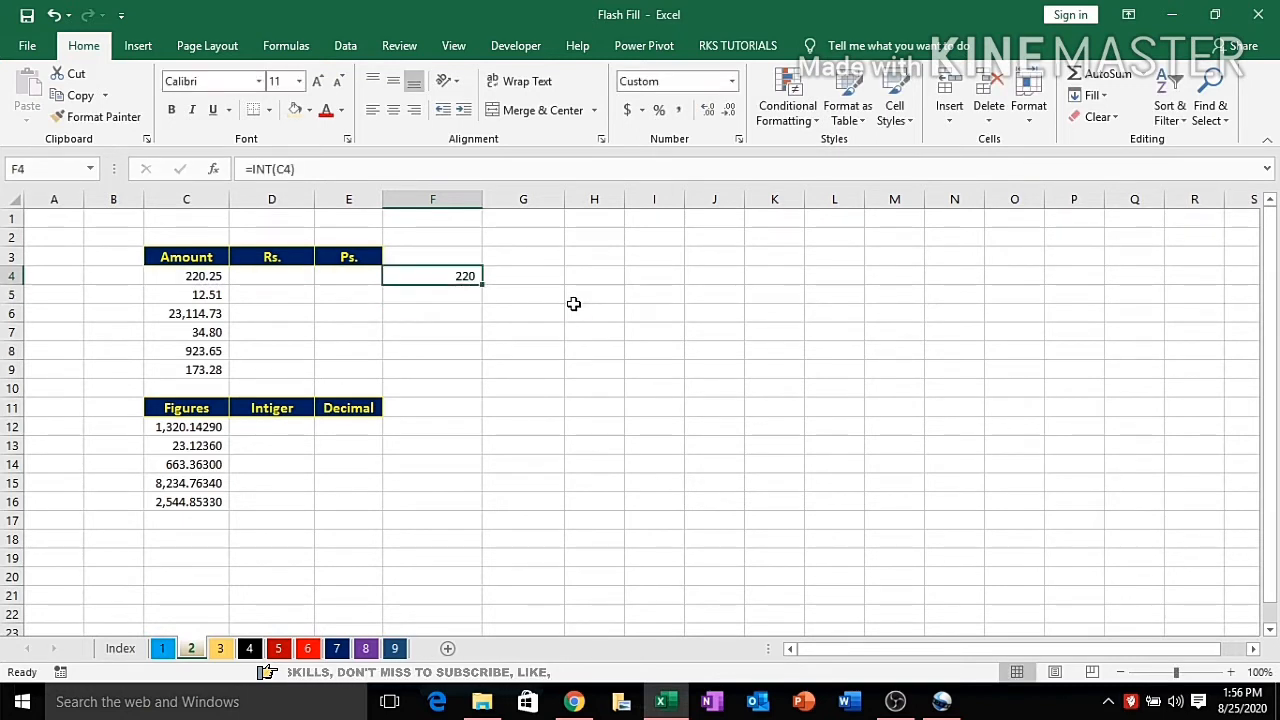
# Step: Fill the INT formula down from F4 to F9
pyautogui.hotkey('shift', 'Down')
pyautogui.hotkey('shift', 'Down')
pyautogui.hotkey('shift', 'Down')
pyautogui.hotkey('shift', 'Down')
pyautogui.hotkey('shift', 'Down')
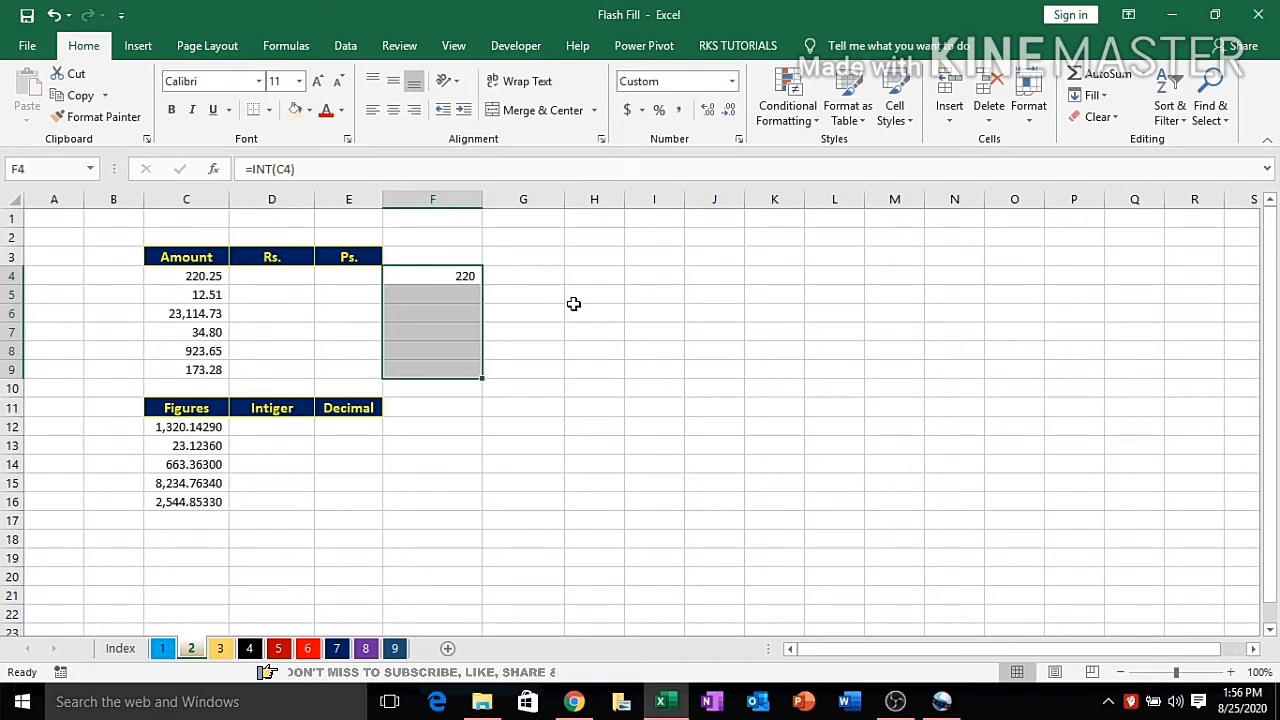
pyautogui.hotkey('ctrl', 'd')
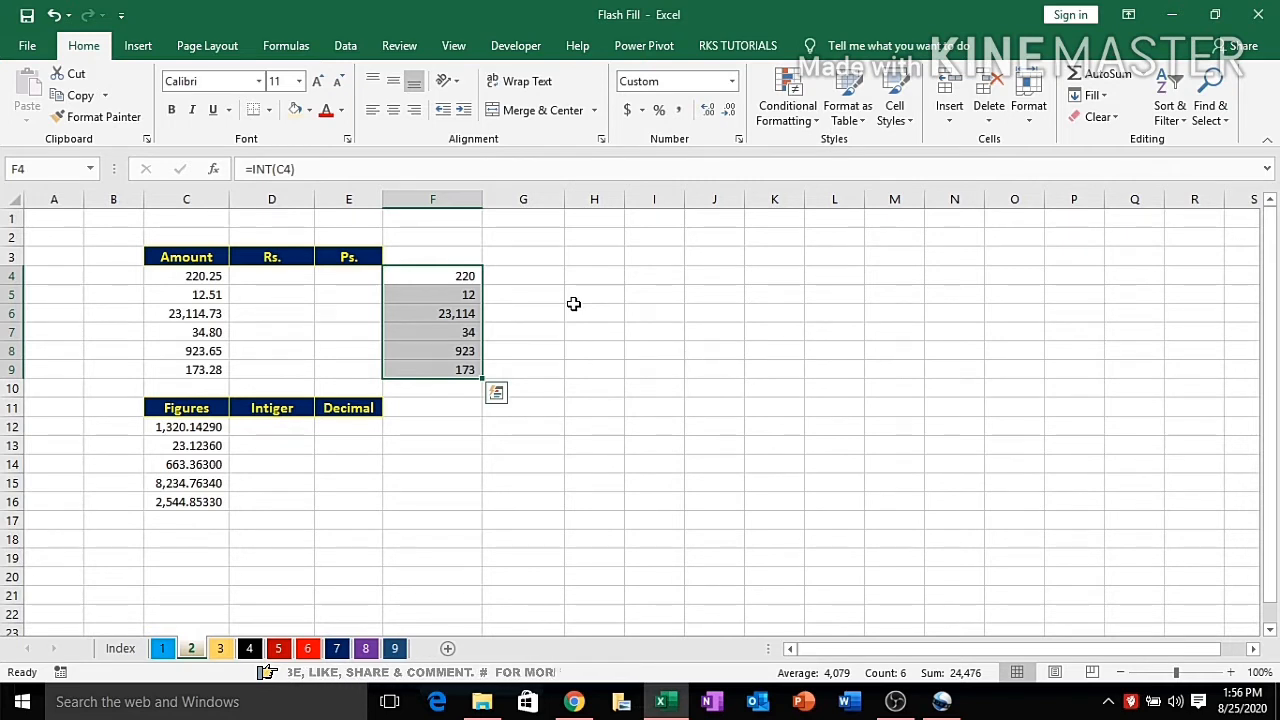
# Step: Enter the formula =C4-F4 in G4 to get the decimal part of the amount
pyautogui.press('Right')
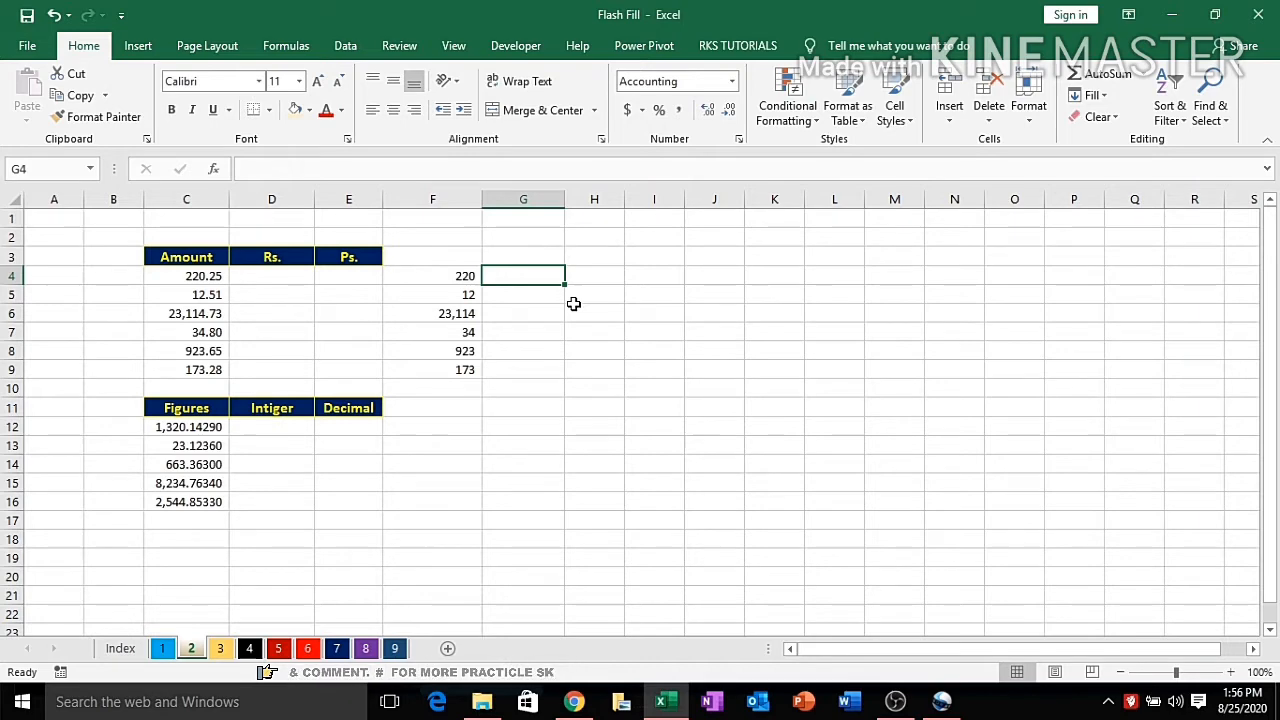
pyautogui.write('=')
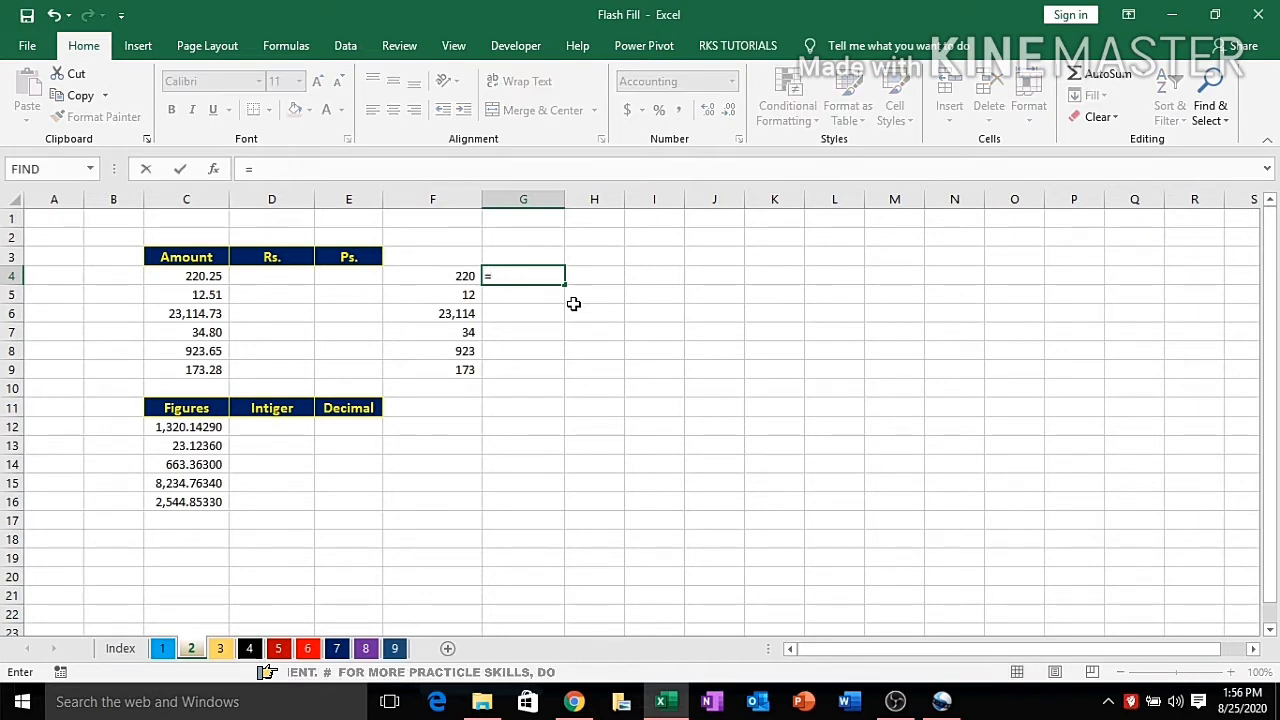
pyautogui.press('Left')
pyautogui.press('Left')
pyautogui.press('Left')
pyautogui.press('Left')
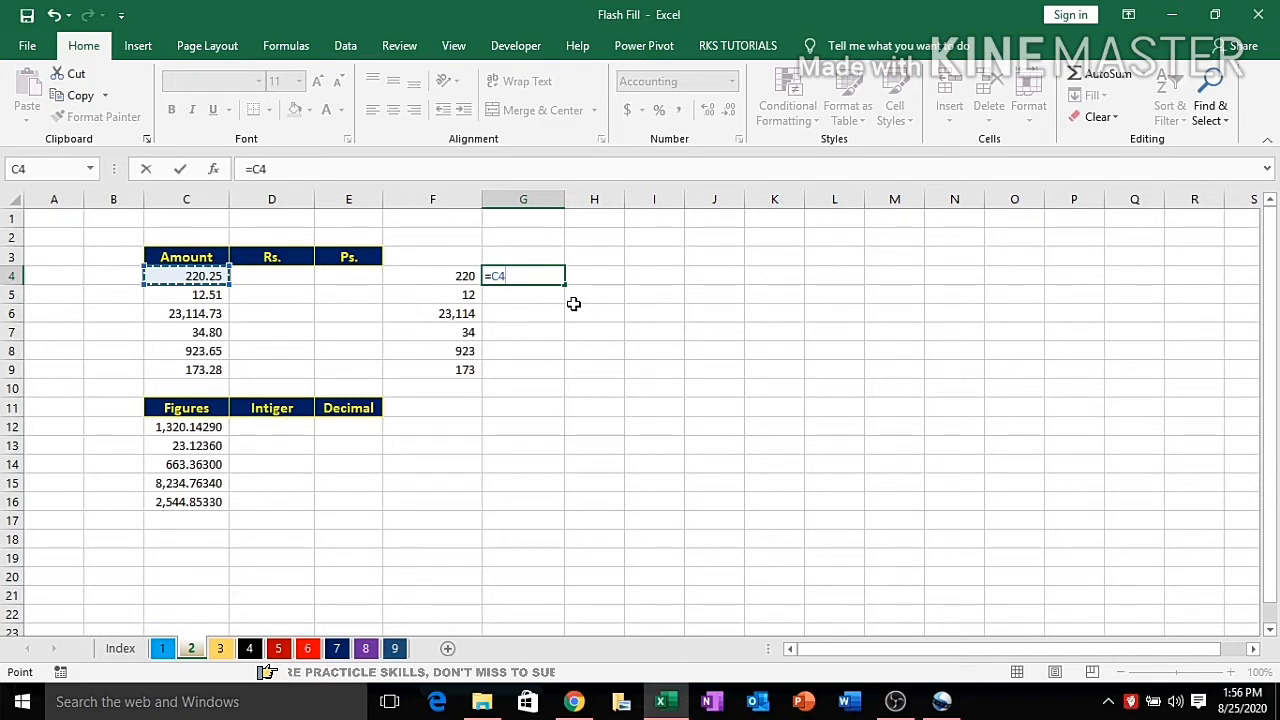
pyautogui.write('-')
pyautogui.press('Left')
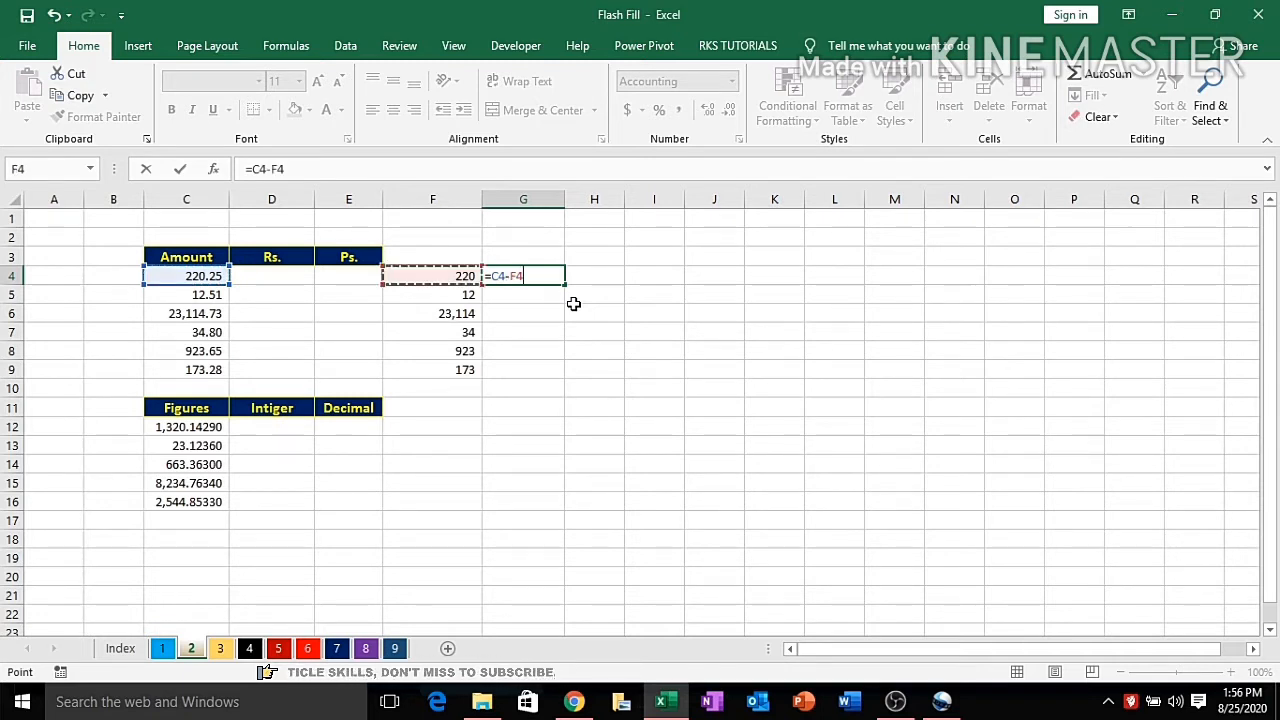
pyautogui.press('Return')
# Step: Fill the subtraction formula down from G4 to G9
pyautogui.press('Up')
pyautogui.hotkey('shift', 'Down')
pyautogui.hotkey('shift', 'Down')
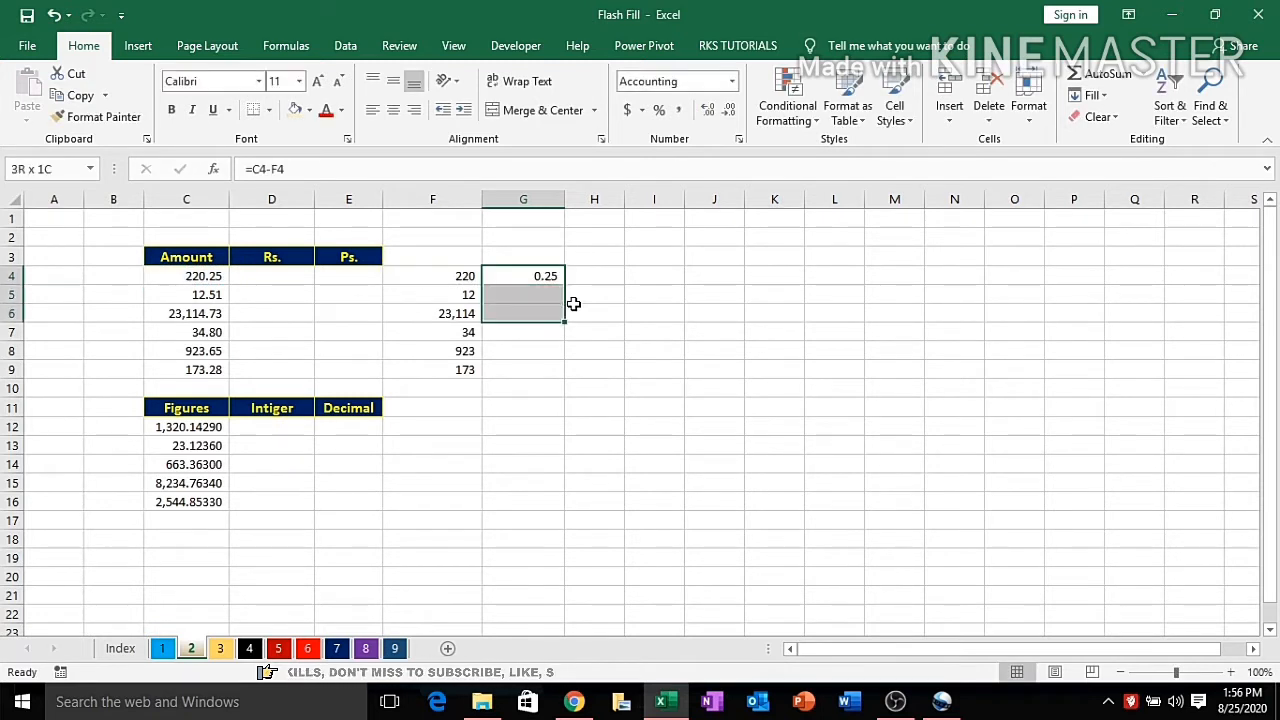
pyautogui.hotkey('shift', 'Down')
pyautogui.hotkey('shift', 'Down')
pyautogui.hotkey('shift', 'Down')
pyautogui.hotkey('shift', 'Down')
pyautogui.hotkey('shift', 'Up')
pyautogui.hotkey('ctrl', 'd')
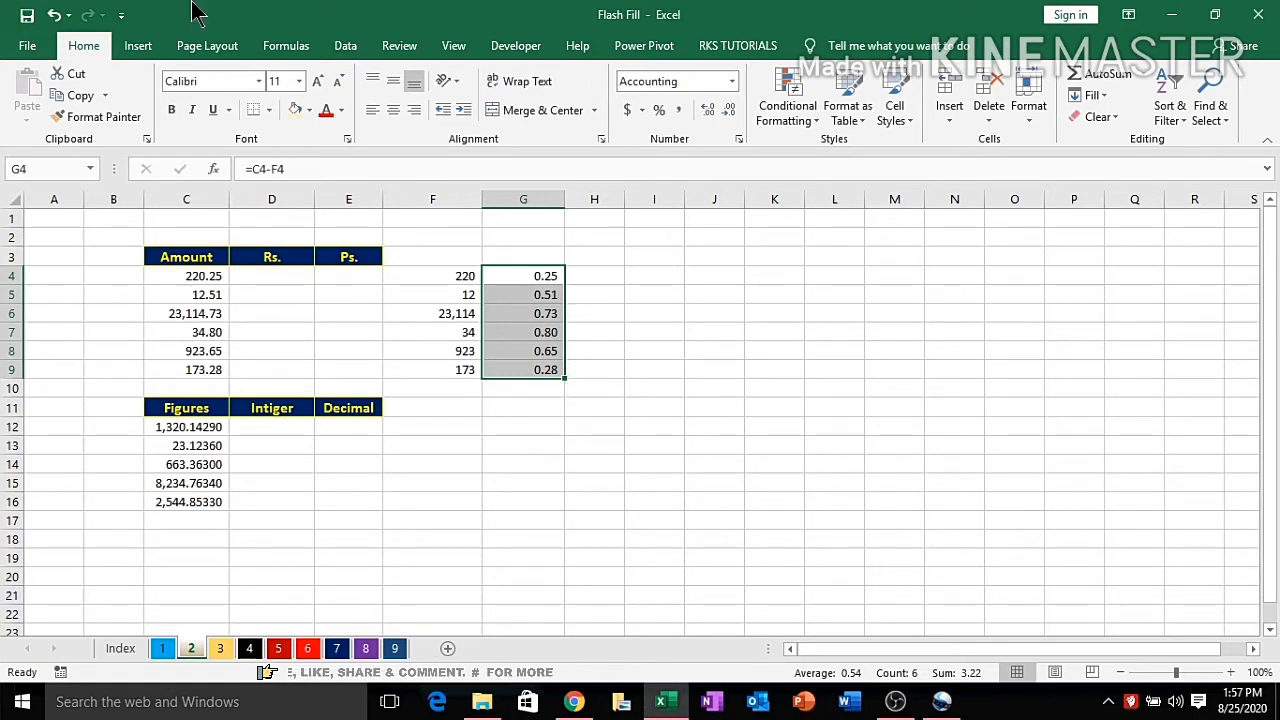
pyautogui.click(345, 45)
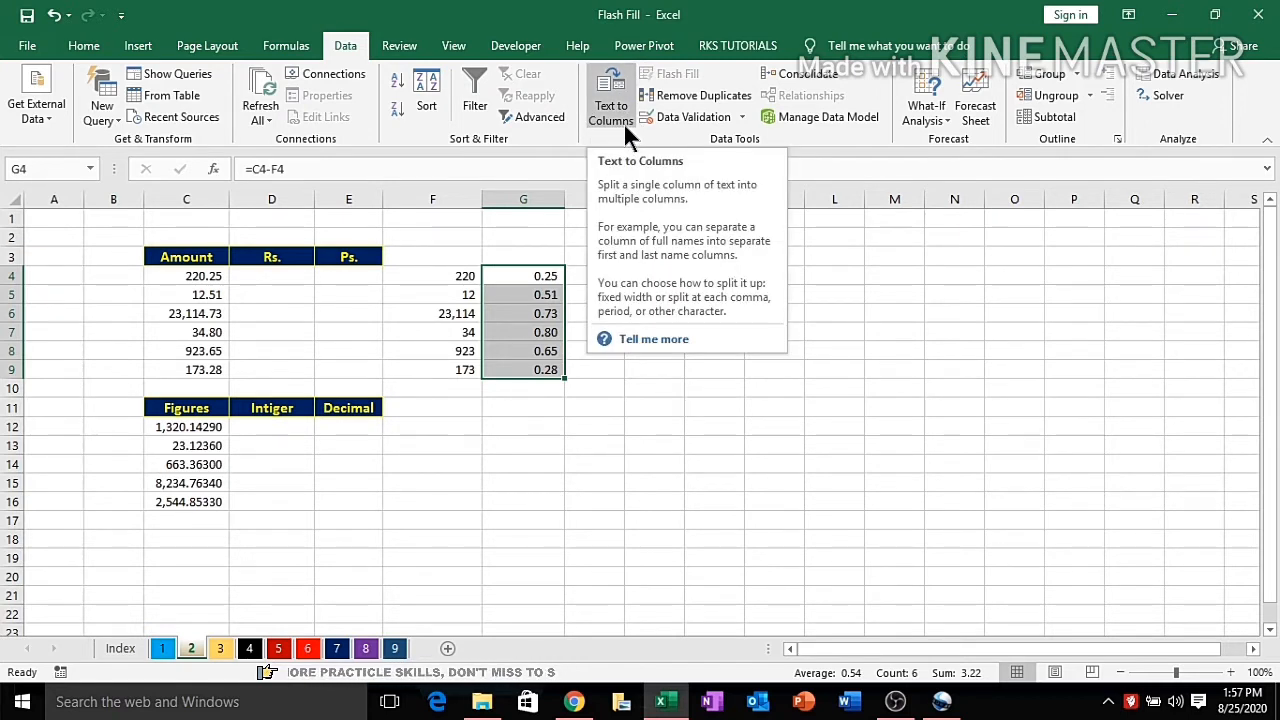
pyautogui.click(572, 410)
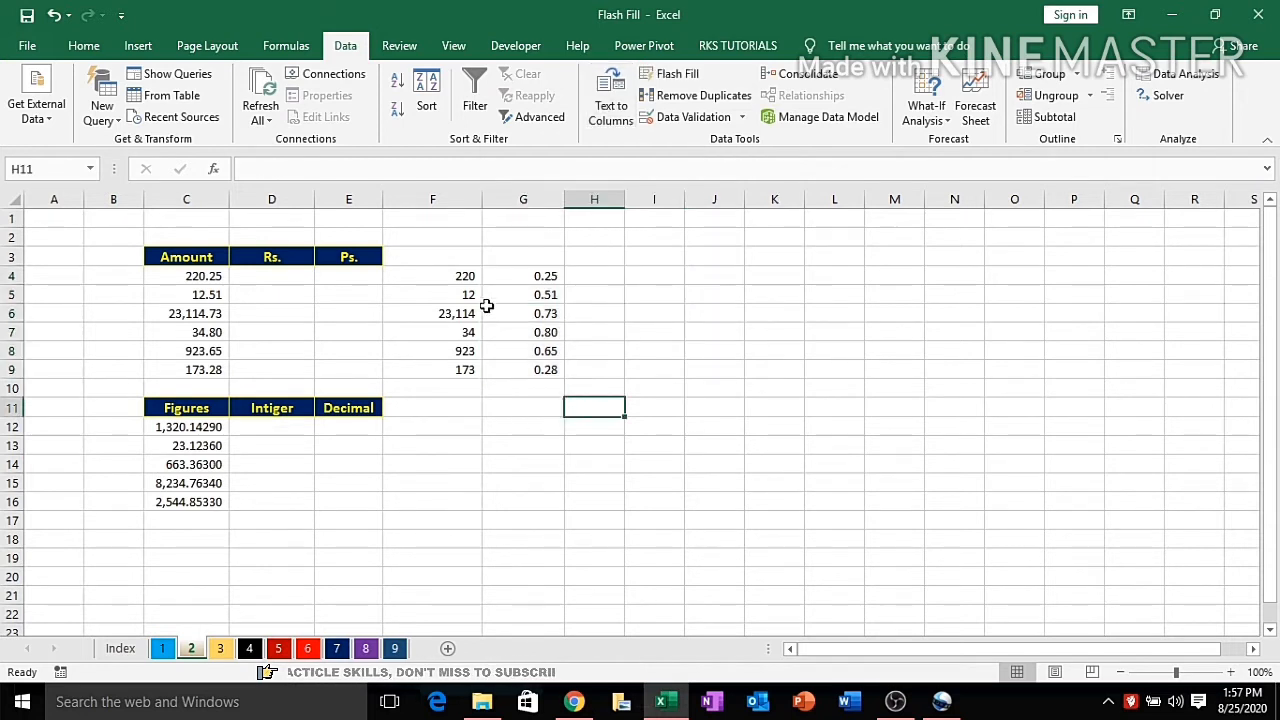
# Step: Clear the INT and subtraction formula results from F4:G10
pyautogui.moveTo(455, 278); pyautogui.dragTo(553, 382)
pyautogui.press('Delete')
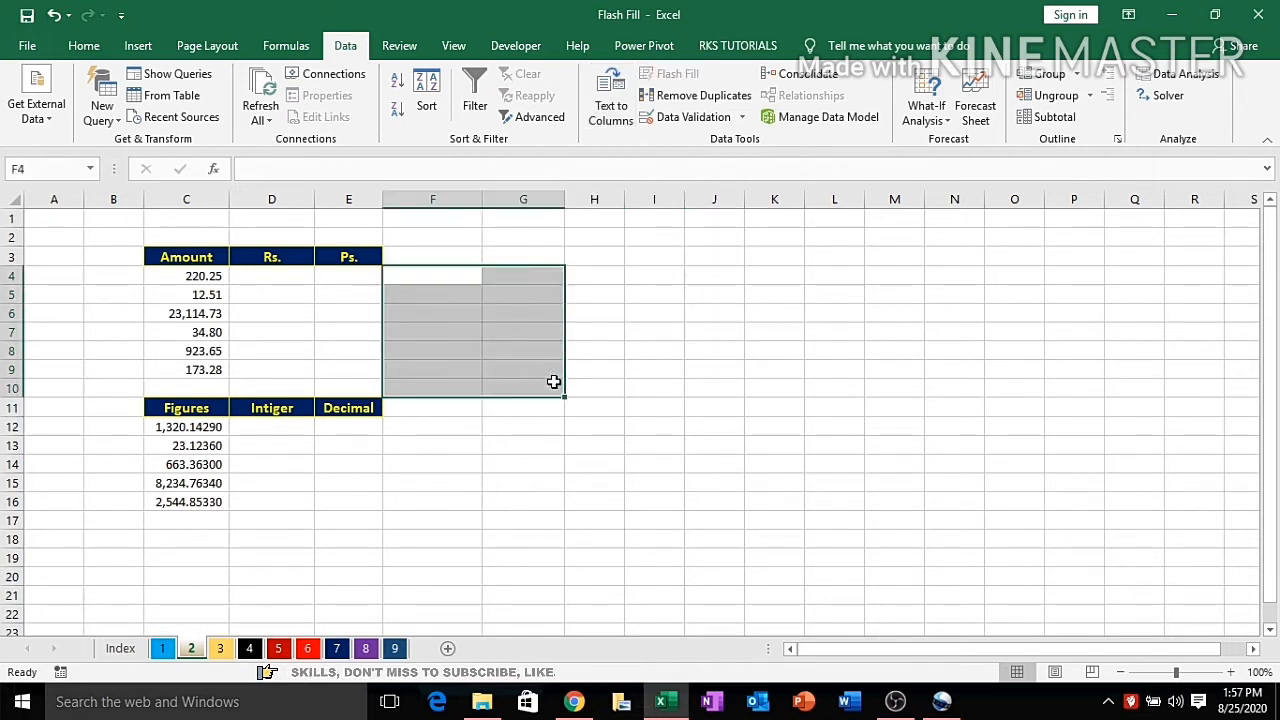
pyautogui.click(648, 349)
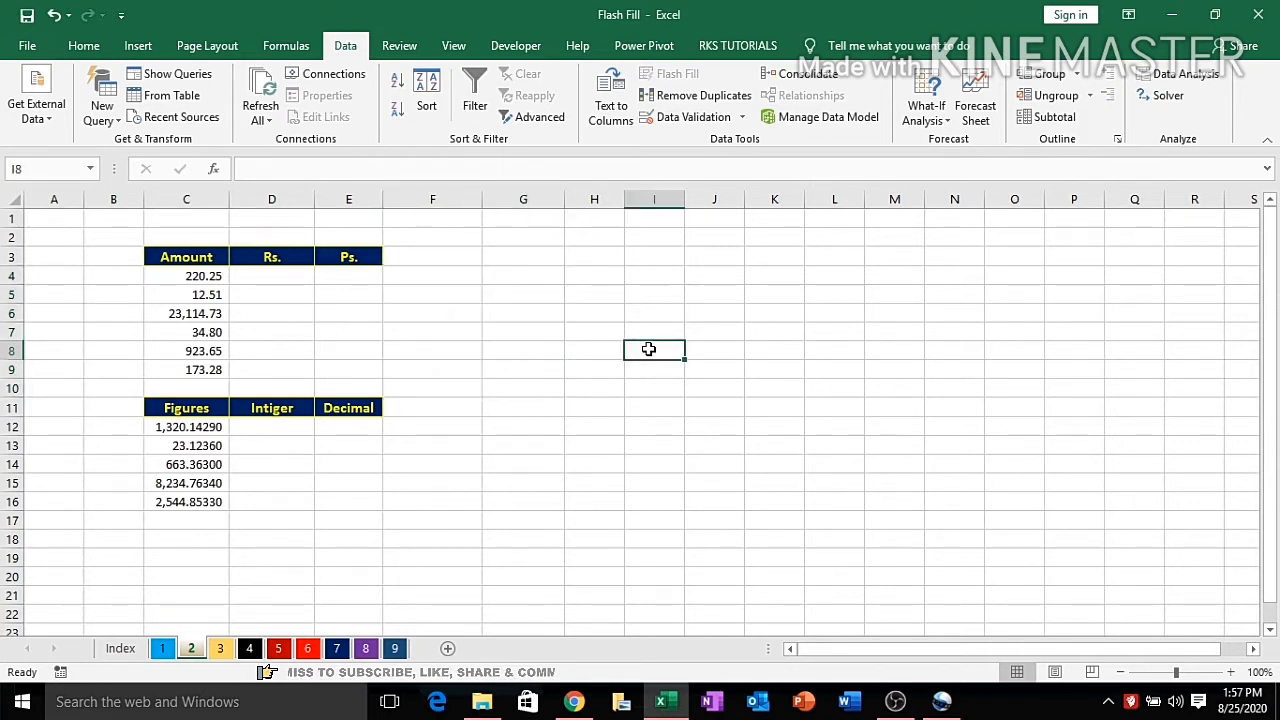
# Step: Enter 220 in D4 as the example and Flash Fill the Rs. column down to D9
pyautogui.click(294, 272)
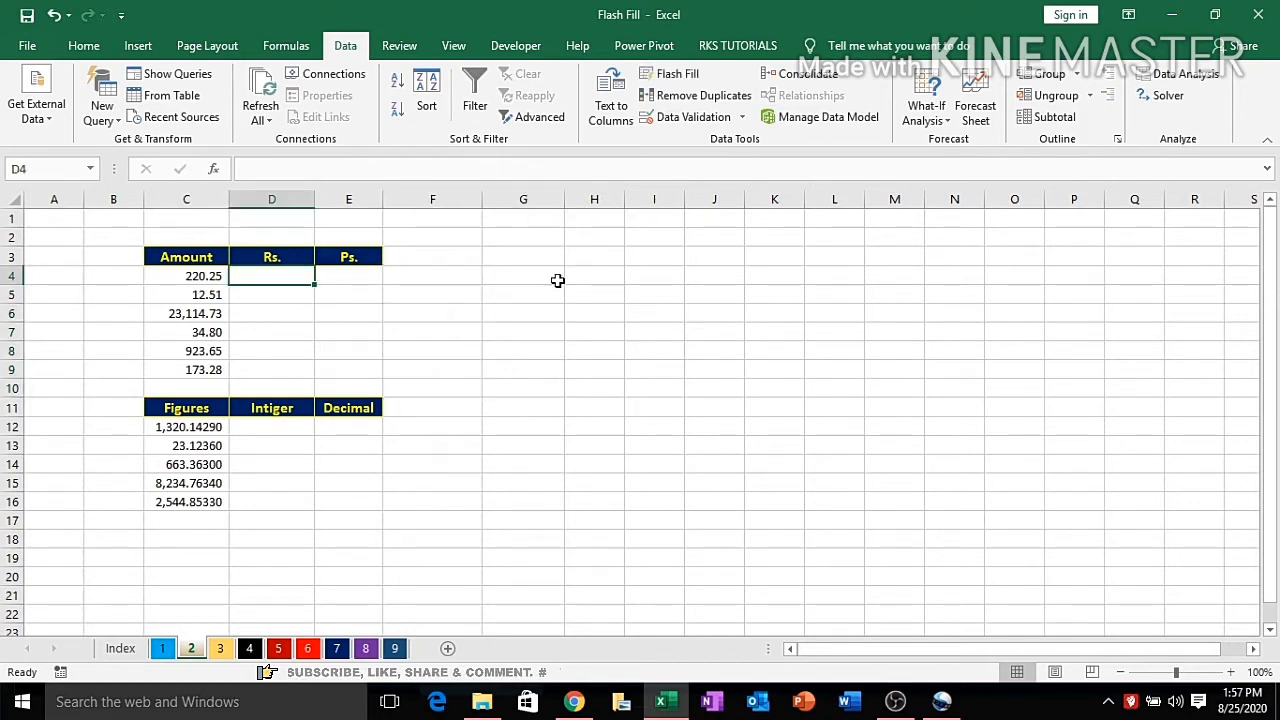
pyautogui.write('220')
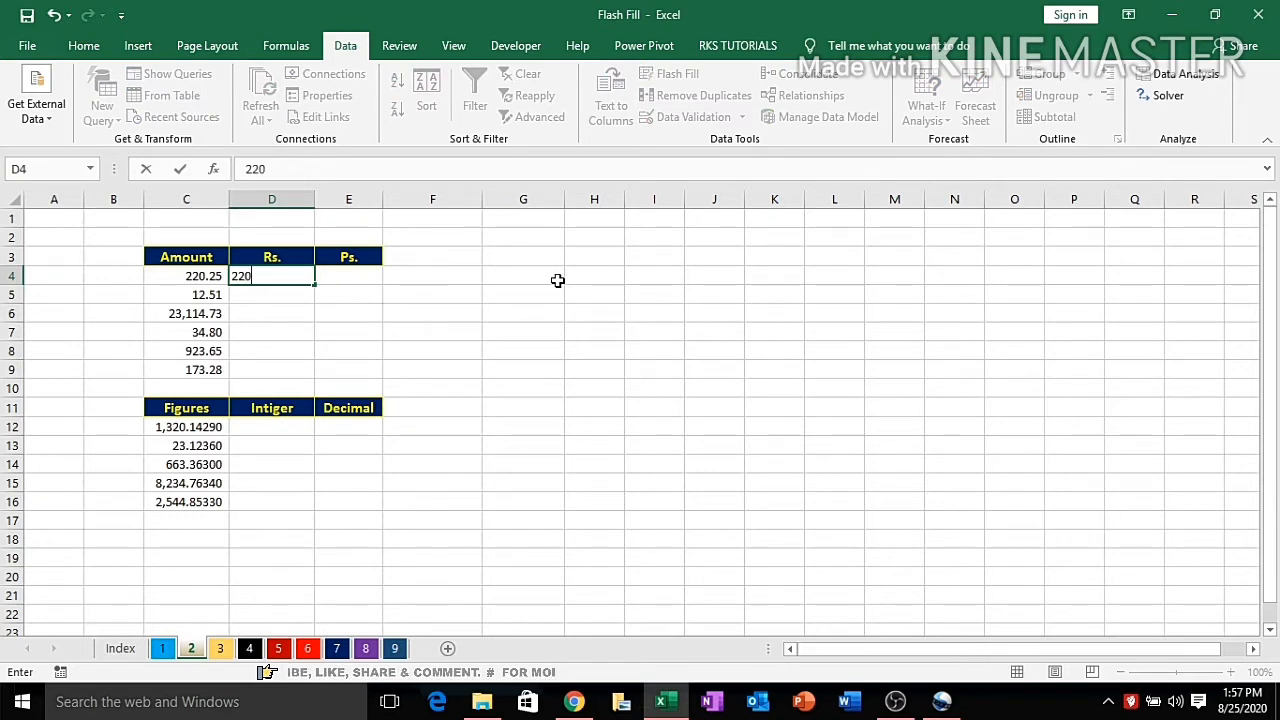
pyautogui.press('Return')
pyautogui.press('Up')
pyautogui.hotkey('shift', 'Down')
pyautogui.hotkey('shift', 'Down')
pyautogui.hotkey('shift', 'Down')
pyautogui.hotkey('shift', 'Down')
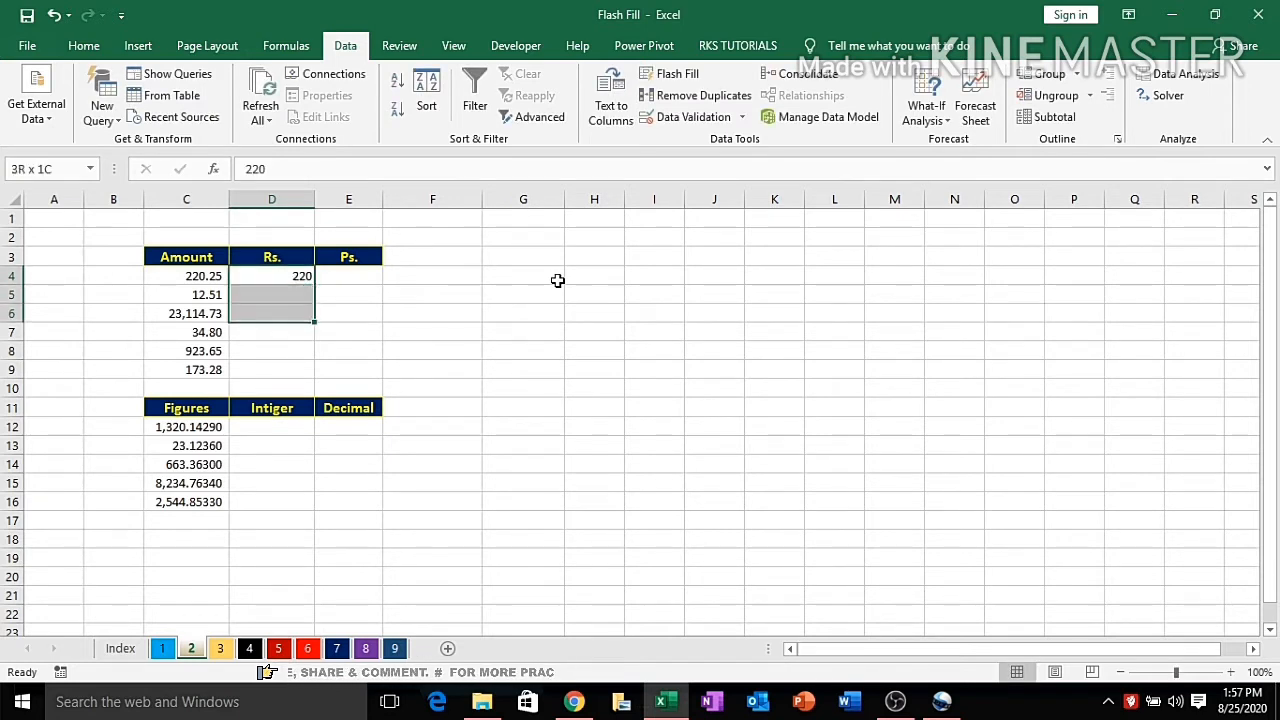
pyautogui.hotkey('shift', 'Down')
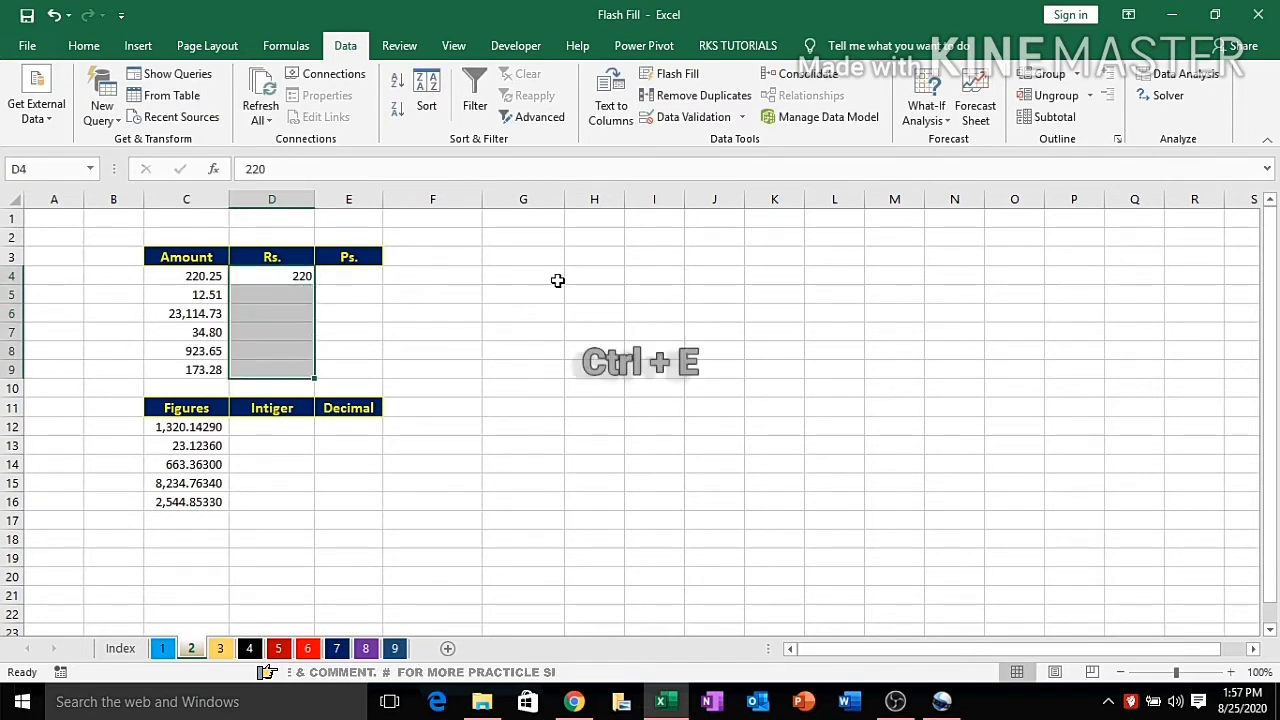
pyautogui.hotkey('ctrl', 'e')
# Step: Enter 25 in E4 as the example and Flash Fill the Ps. column down to E9
pyautogui.press('Right')
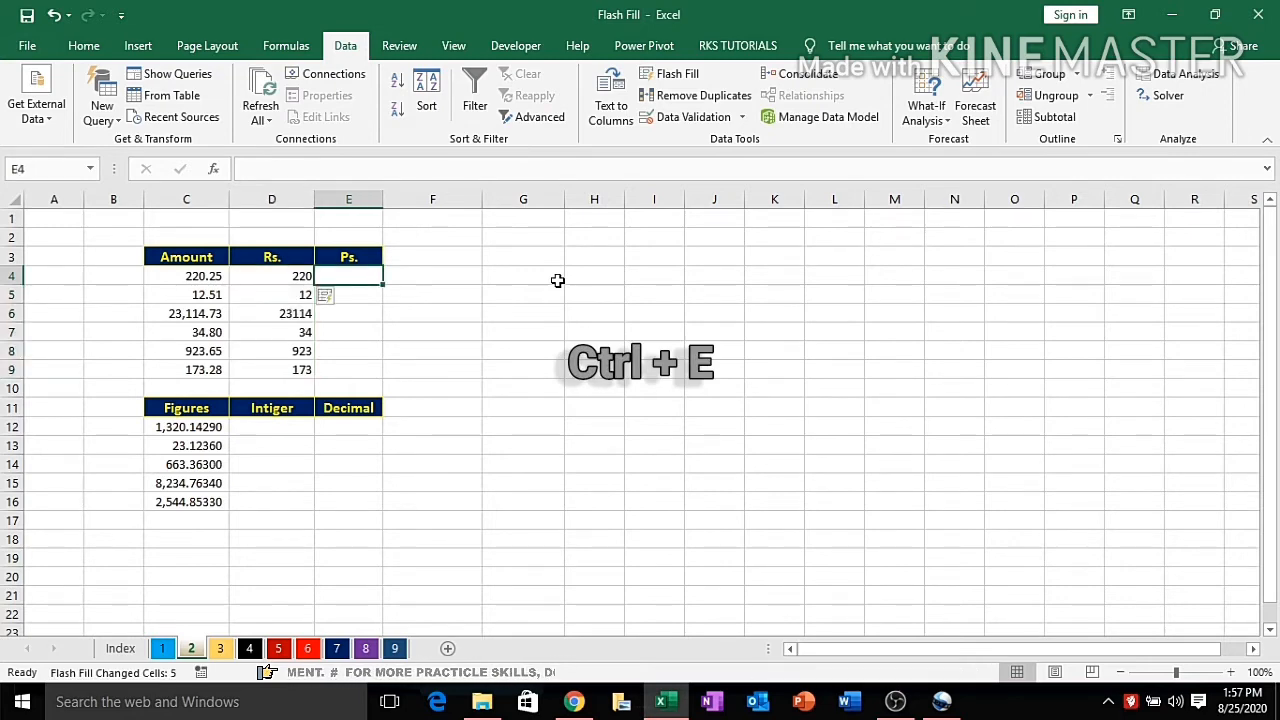
pyautogui.write('25')
pyautogui.press('Return')
pyautogui.press('Up')
pyautogui.hotkey('shift', 'Down')
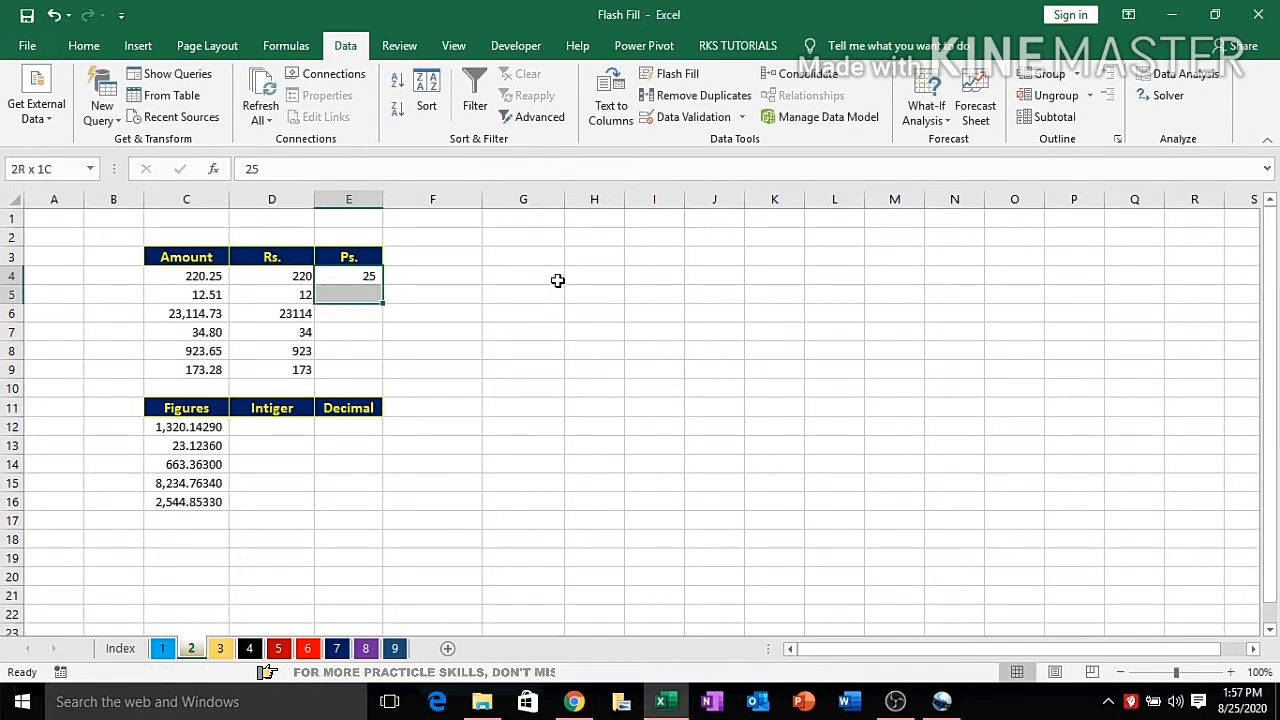
pyautogui.hotkey('shift', 'Down')
pyautogui.hotkey('shift', 'Down')
pyautogui.hotkey('shift', 'Down')
pyautogui.hotkey('shift', 'Down')
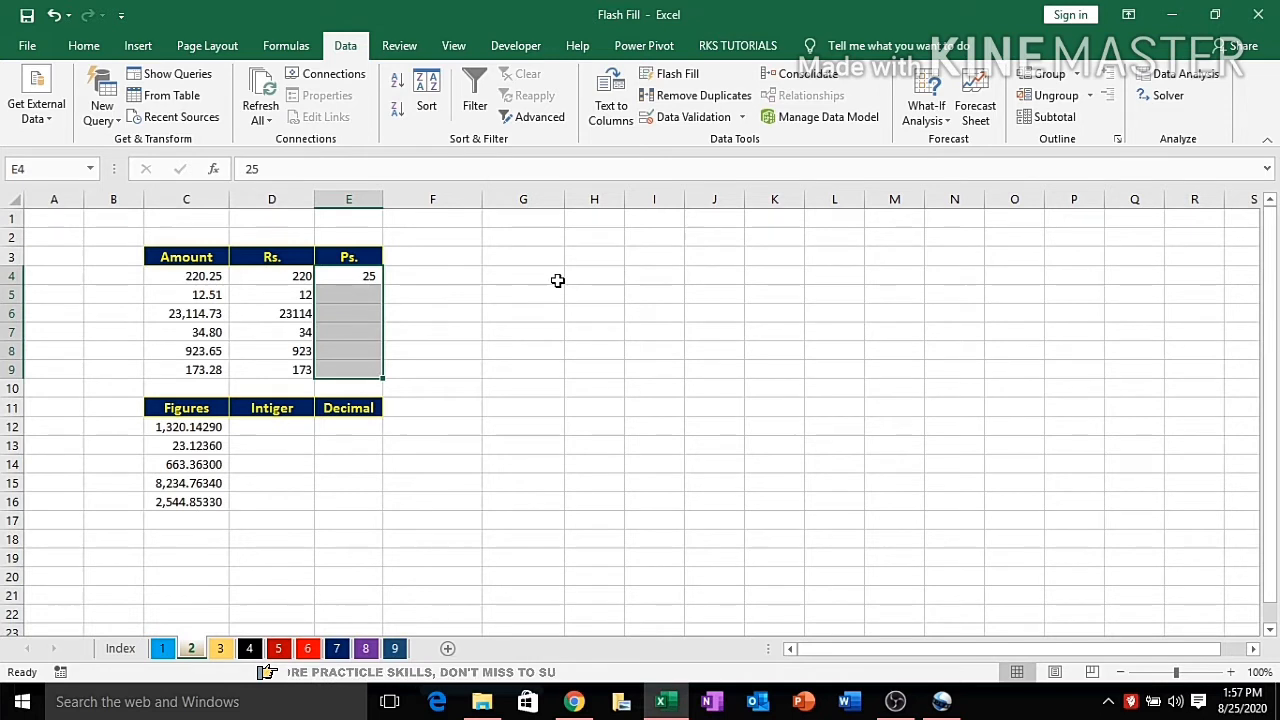
pyautogui.hotkey('ctrl', 'e')
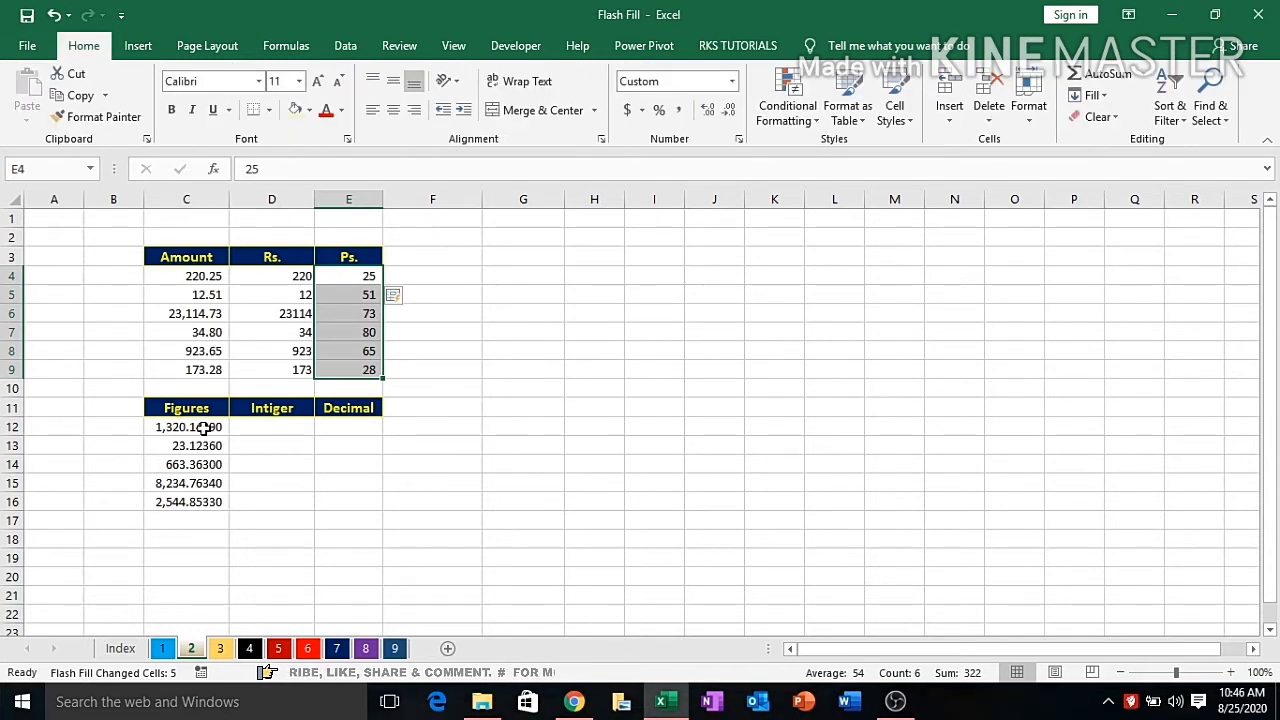
# Step: Try to Flash Fill the Intiger column D12:D16 from the example 1320 entered in D12
pyautogui.moveTo(199, 427); pyautogui.dragTo(189, 503)
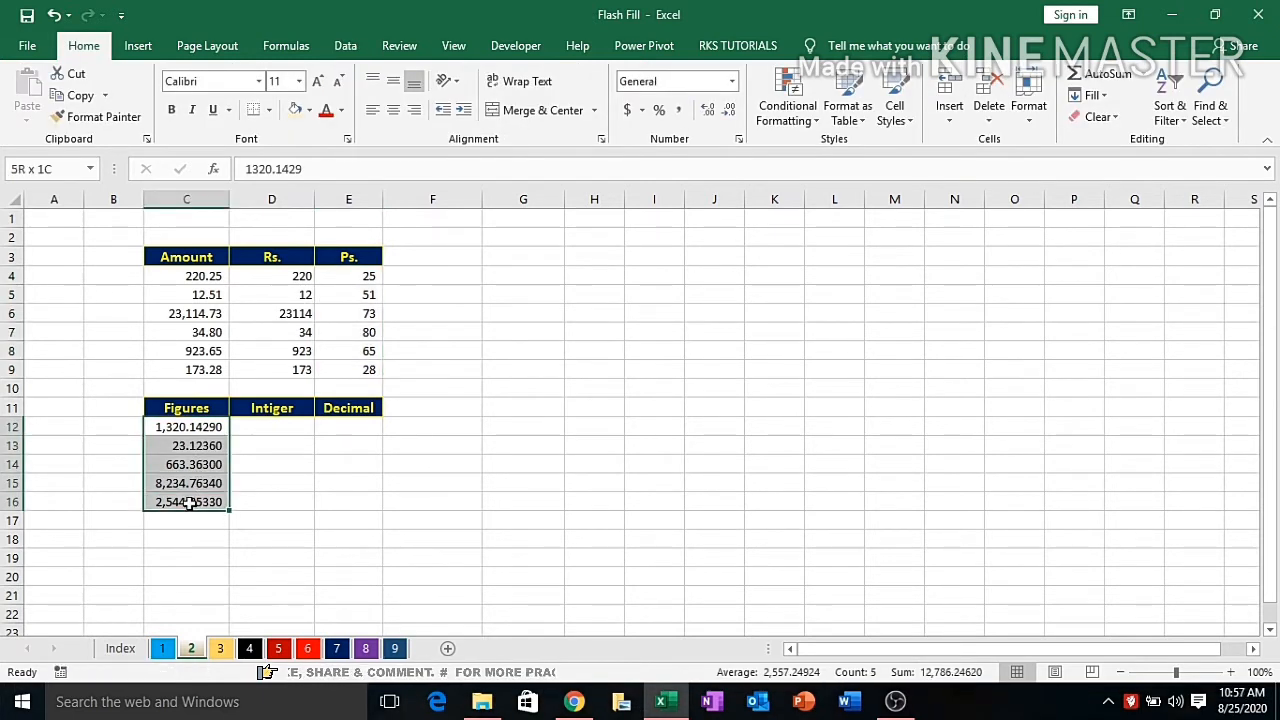
pyautogui.click(260, 428)
pyautogui.write('1320')
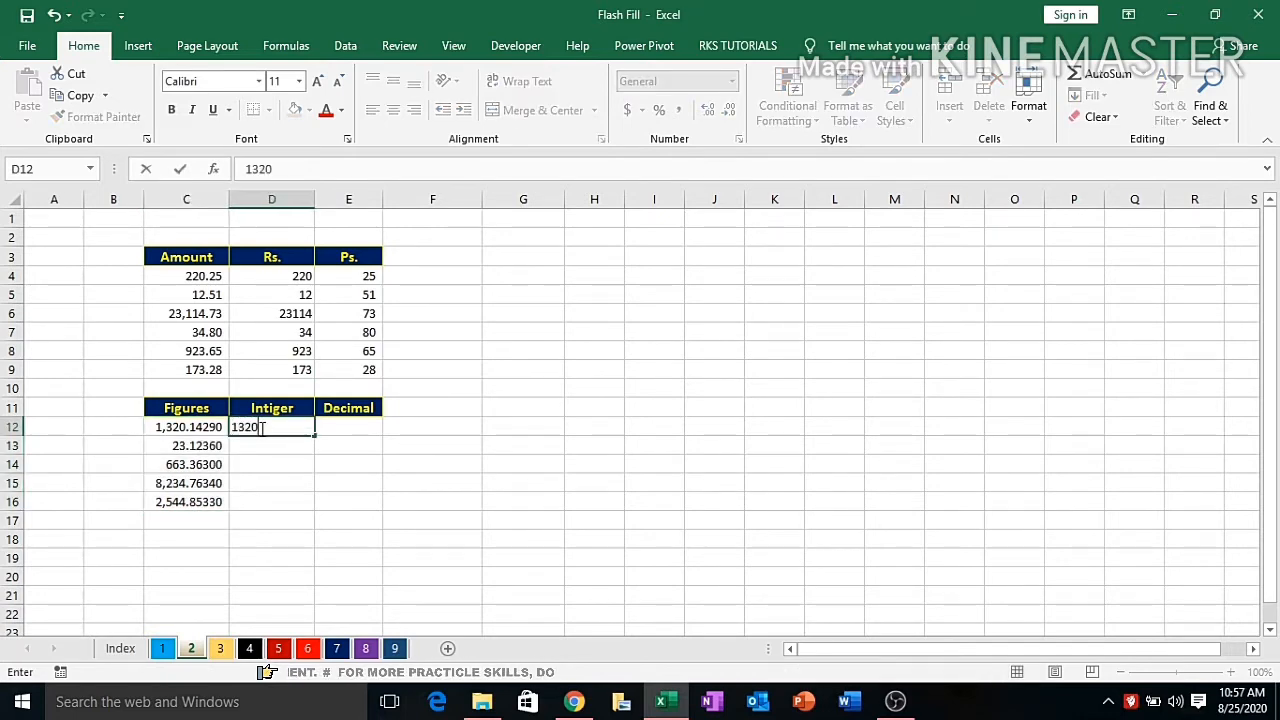
pyautogui.press('Return')
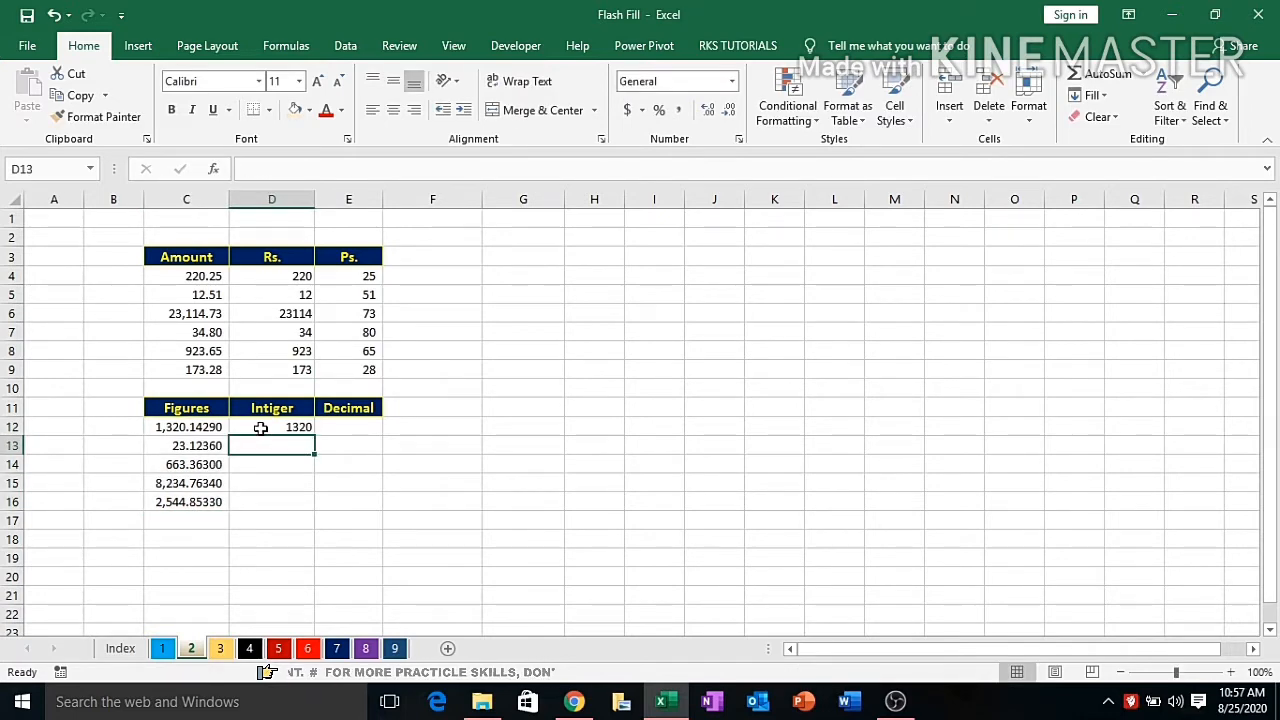
pyautogui.click(260, 428)
pyautogui.hotkey('shift', 'Down')
pyautogui.hotkey('shift', 'Down')
pyautogui.hotkey('shift', 'Down')
pyautogui.hotkey('shift', 'Down')
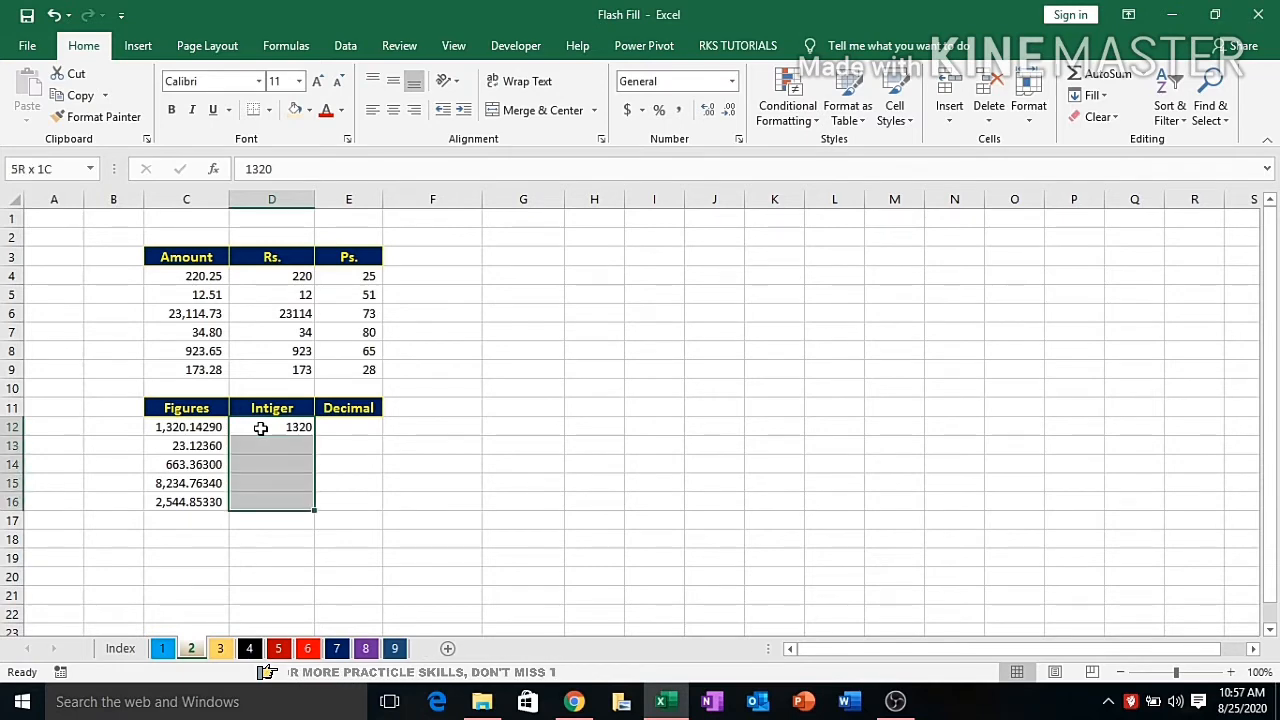
pyautogui.hotkey('ctrl', 'e')
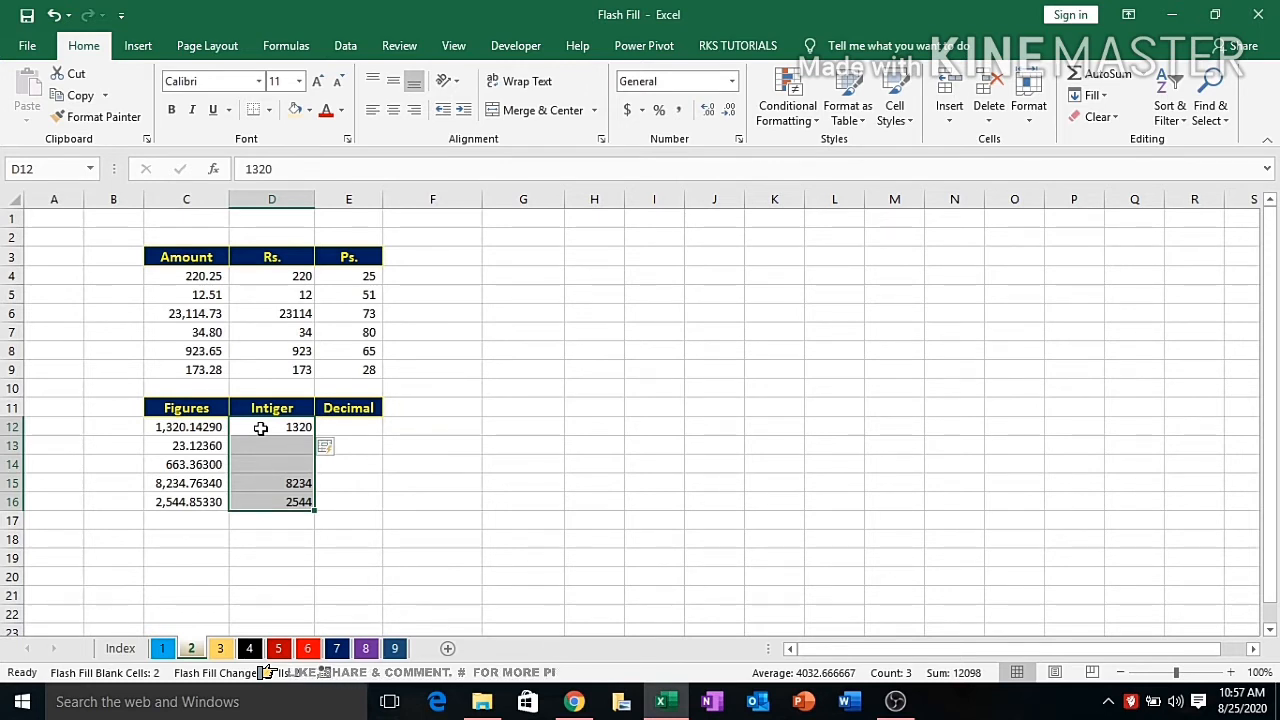
# Step: Clear the values in D12:D16 and enter 1,320 with a thousands comma in D12
pyautogui.press('Delete')
pyautogui.click(260, 428)
pyautogui.write('1')
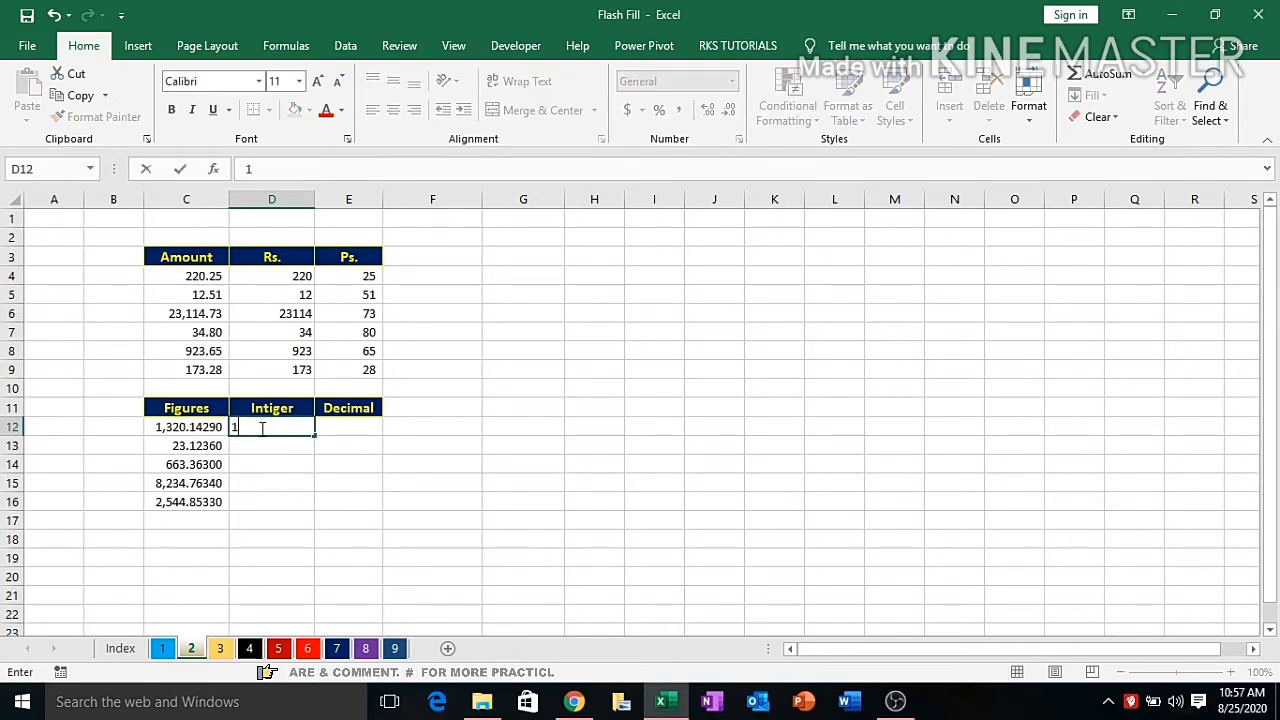
pyautogui.write(',')
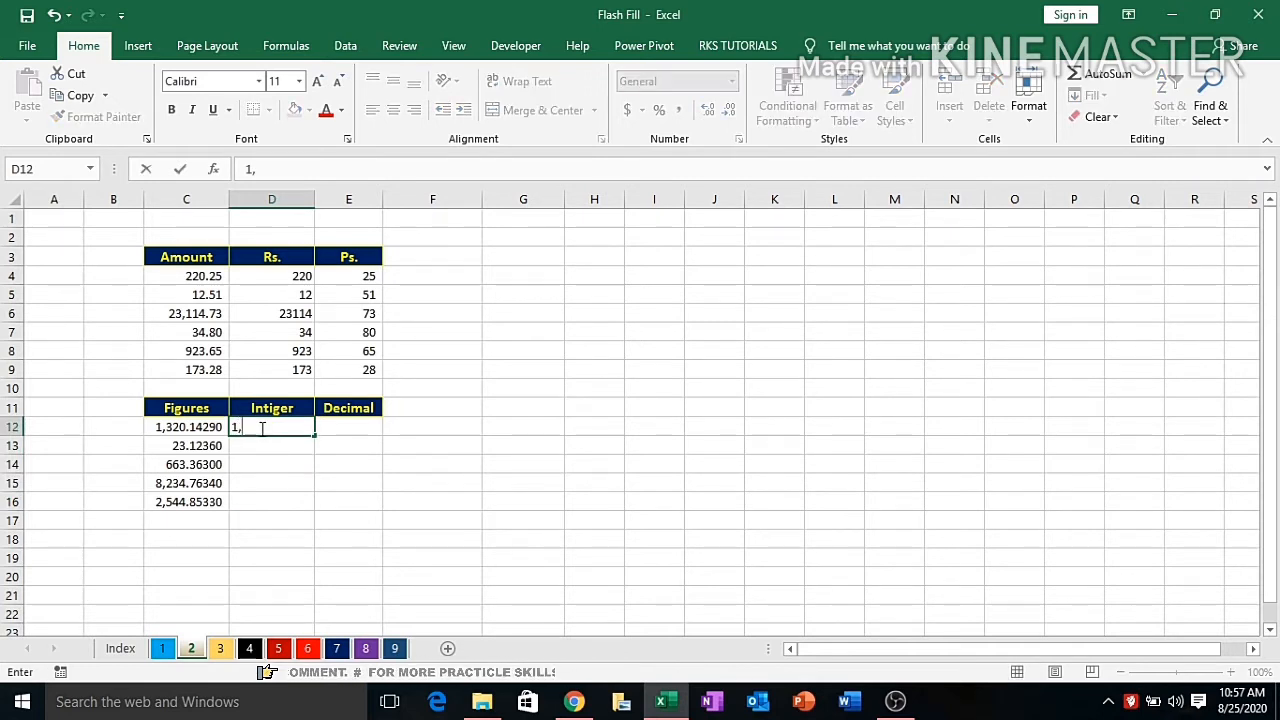
pyautogui.write('320')
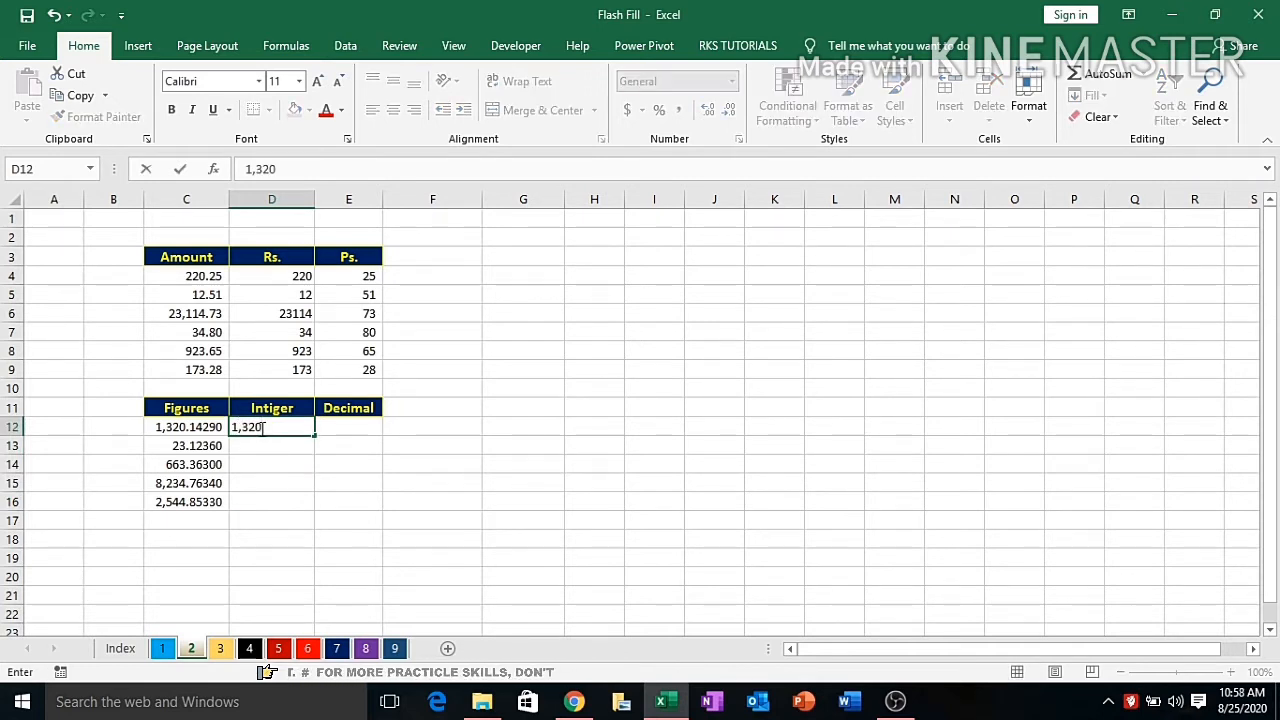
pyautogui.press('Return')
# Step: Flash Fill the Intiger column from D12 down to D16
pyautogui.click(260, 428)
pyautogui.hotkey('shift', 'Down')
pyautogui.hotkey('shift', 'Down')
pyautogui.hotkey('shift', 'Down')
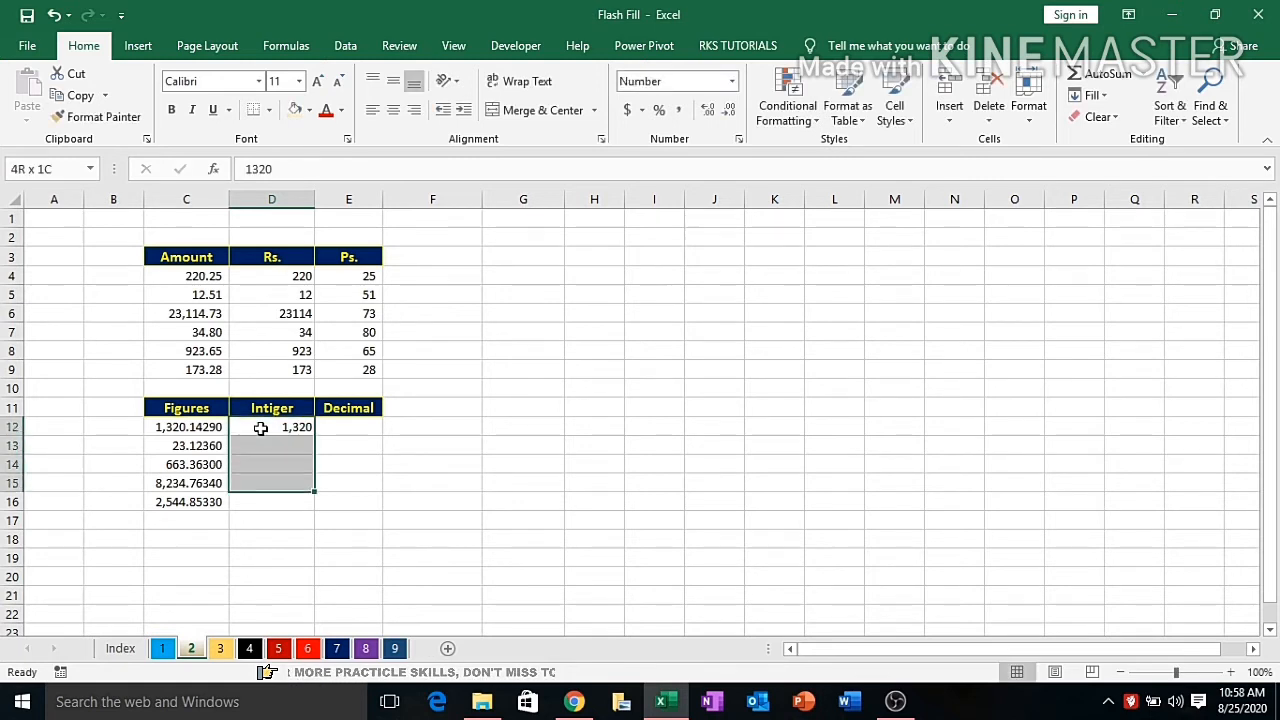
pyautogui.hotkey('shift', 'Down')
pyautogui.hotkey('ctrl', 'e')
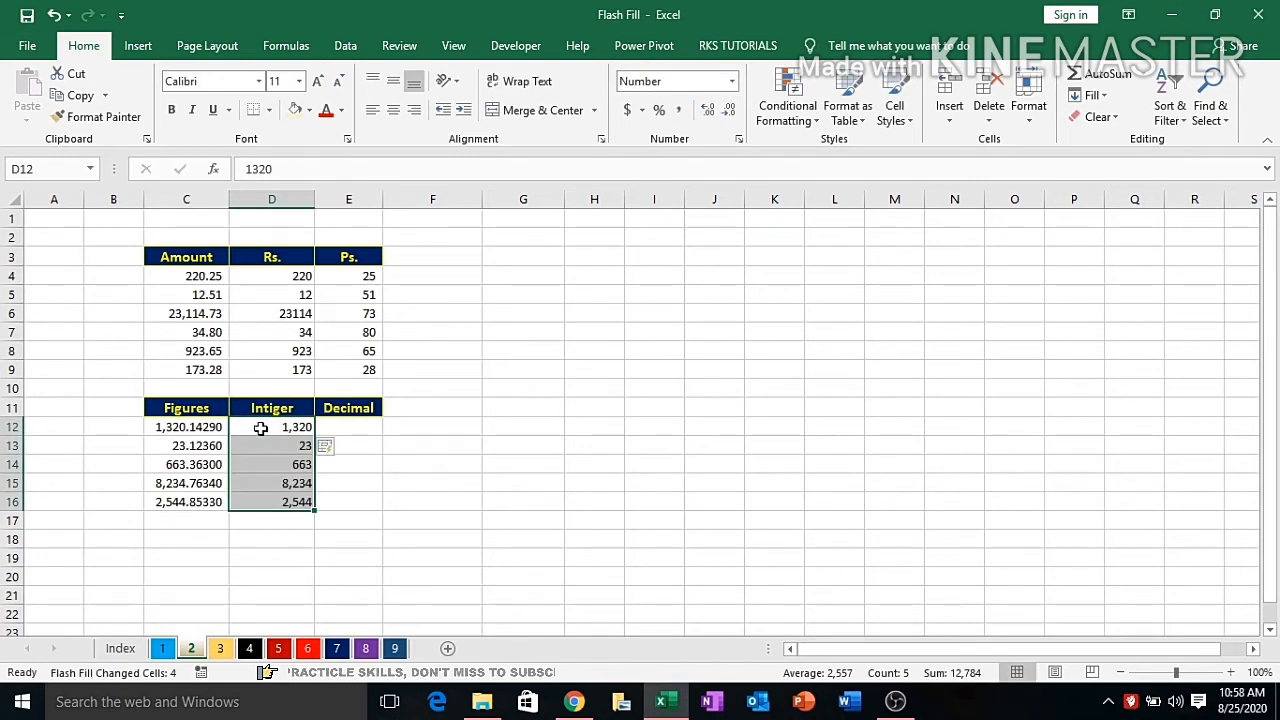
# Step: Enter 14290 in E12 as the example for the Decimal column
pyautogui.click(401, 448)
pyautogui.click(350, 429)
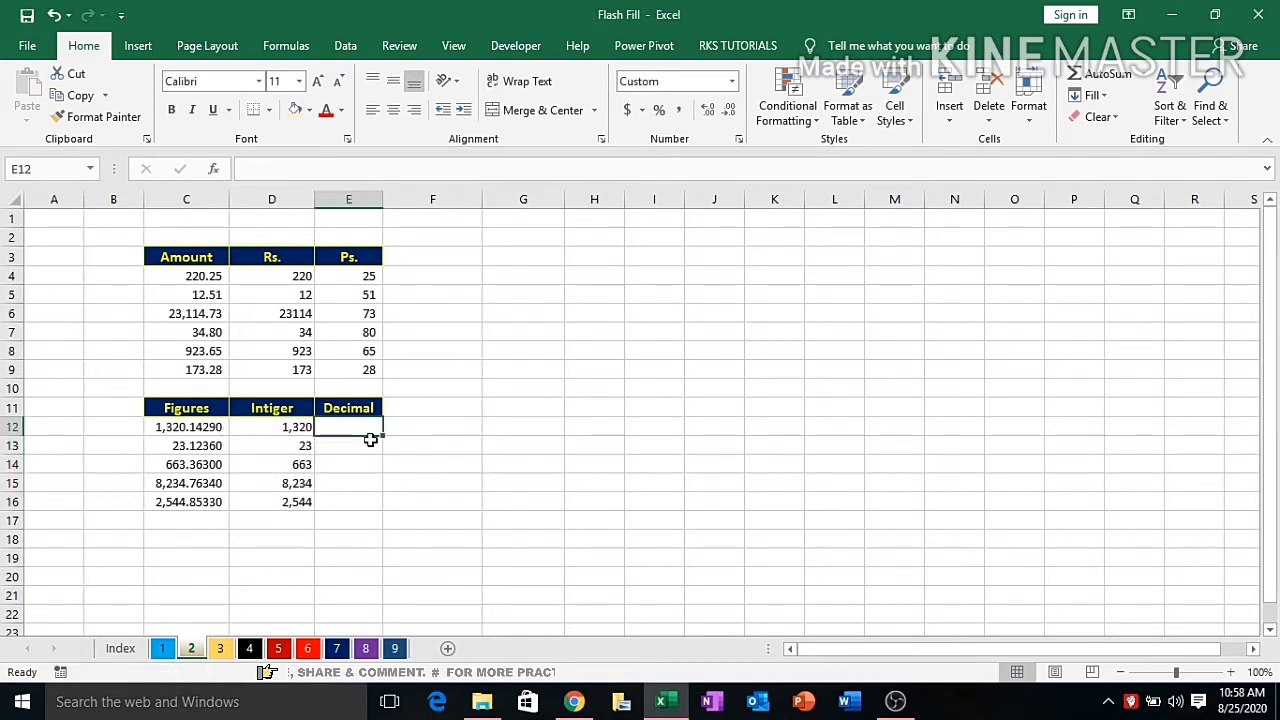
pyautogui.write('1')
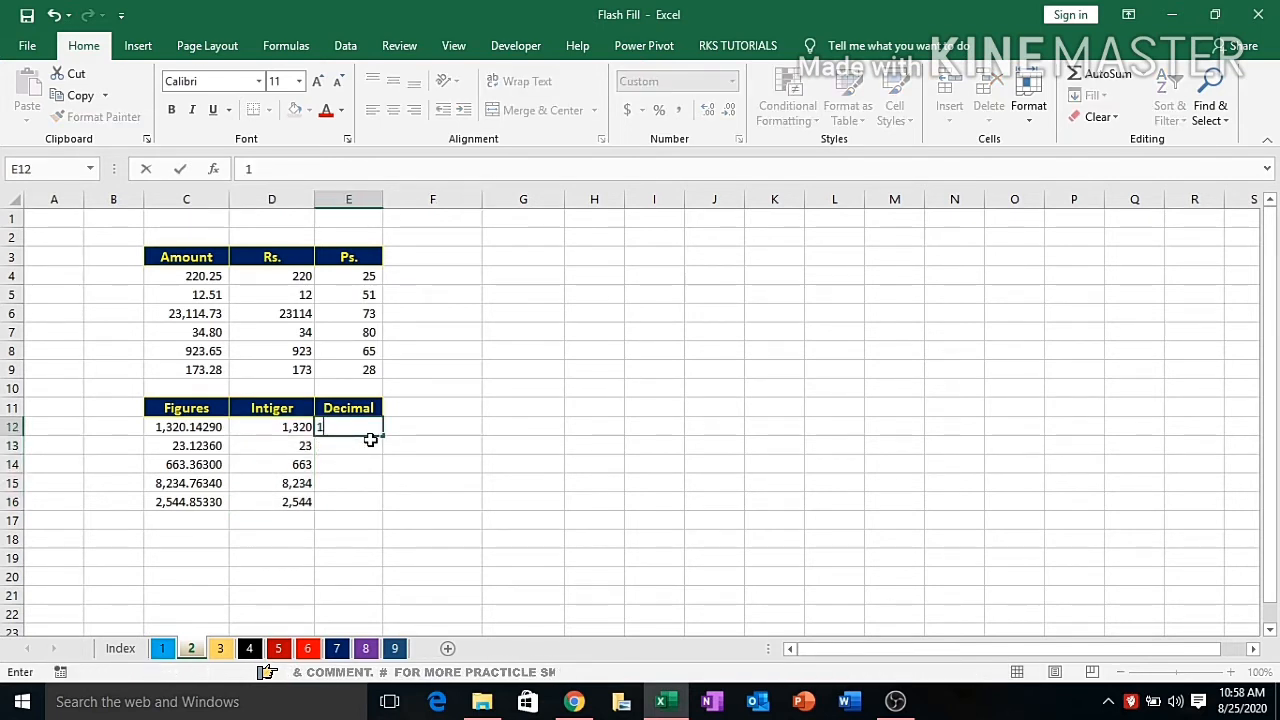
pyautogui.write('4,290')
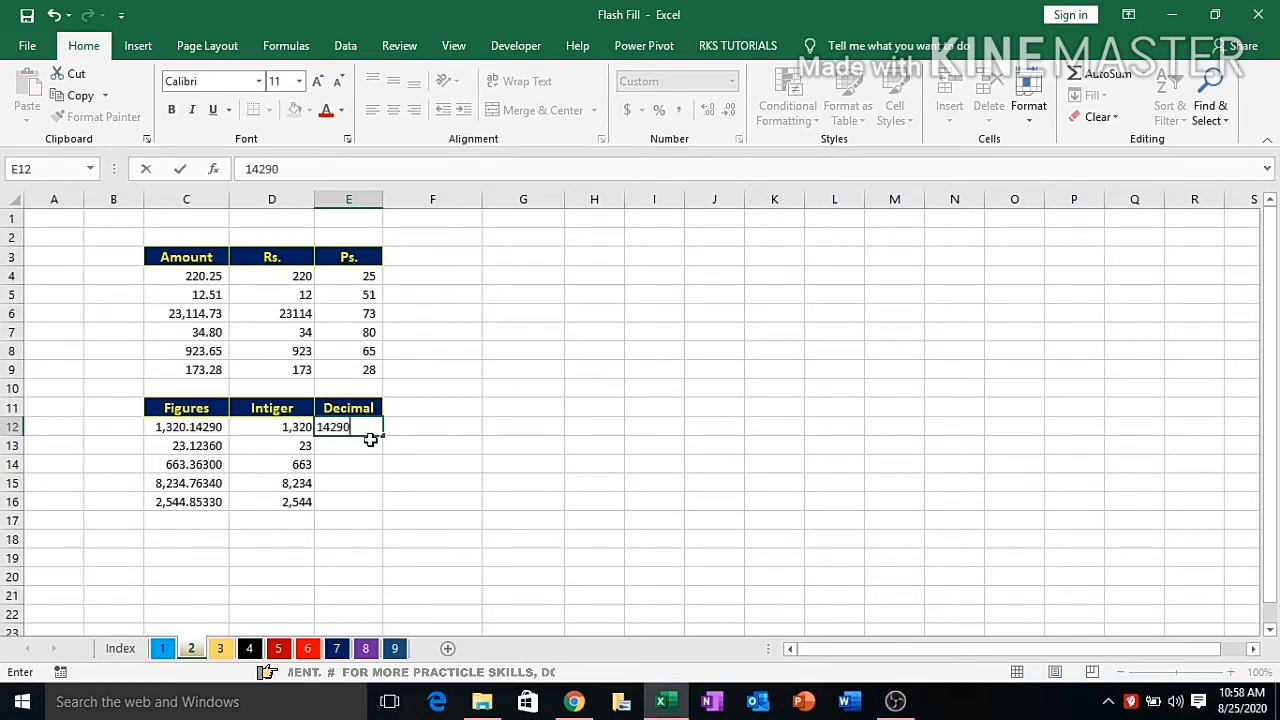
pyautogui.press('Return')
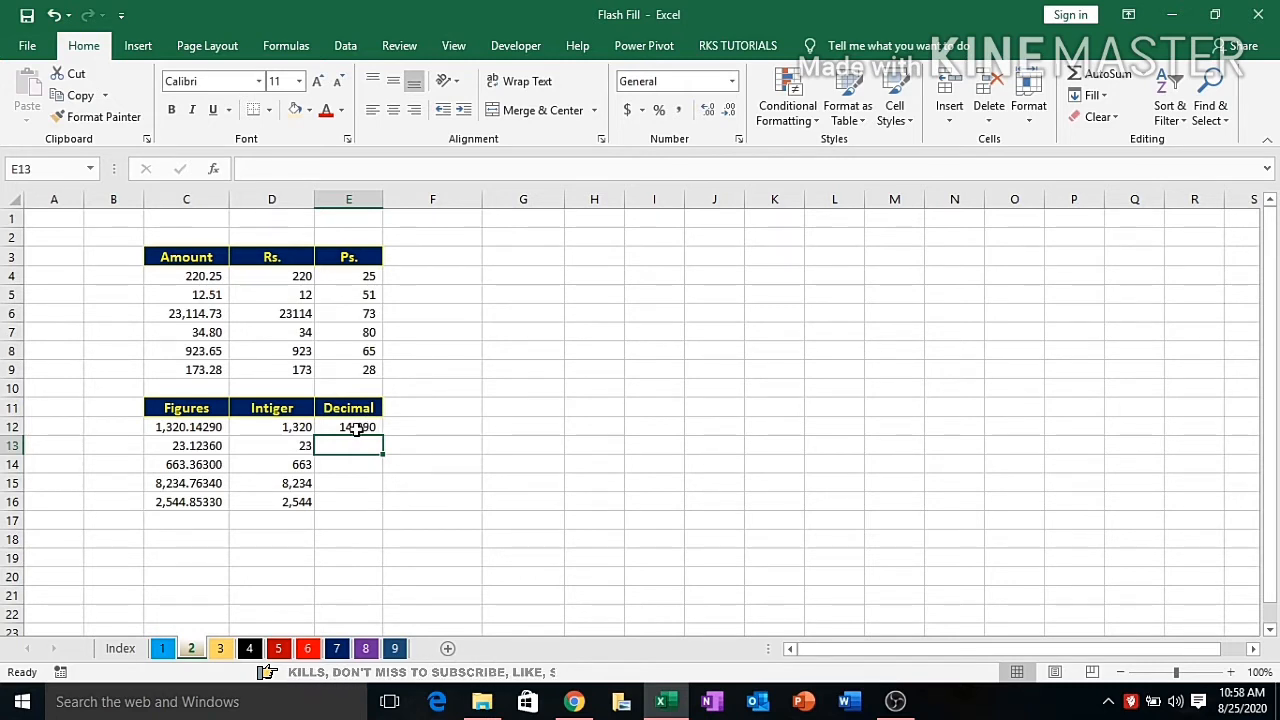
# Step: Enter 14290 without a thousands comma in F12 as an example of the decimal part
pyautogui.click(458, 429)
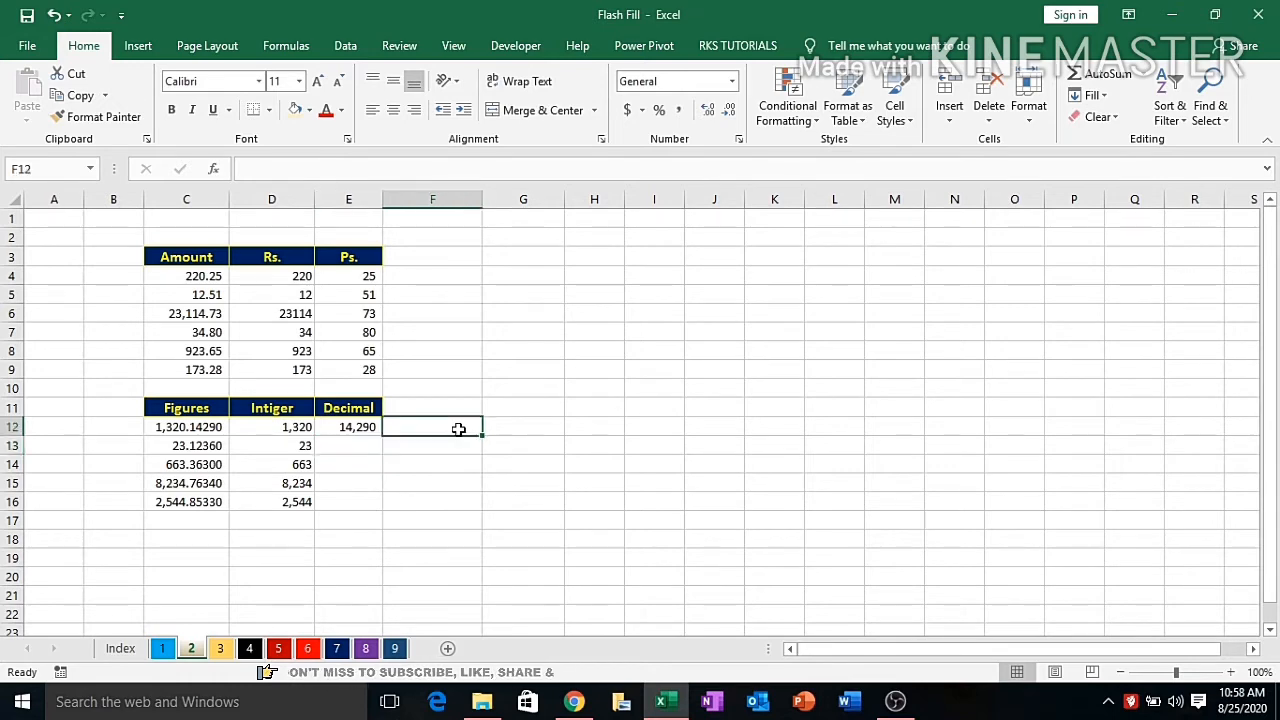
pyautogui.write('14')
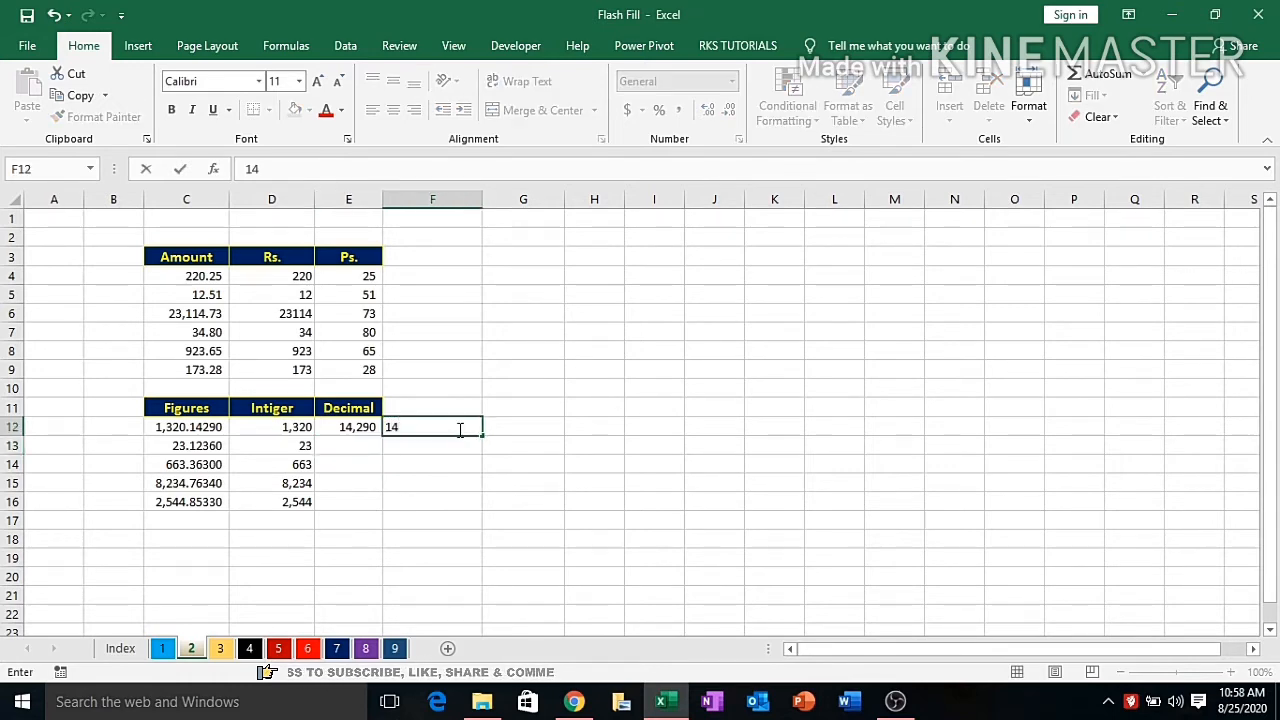
pyautogui.write('290')
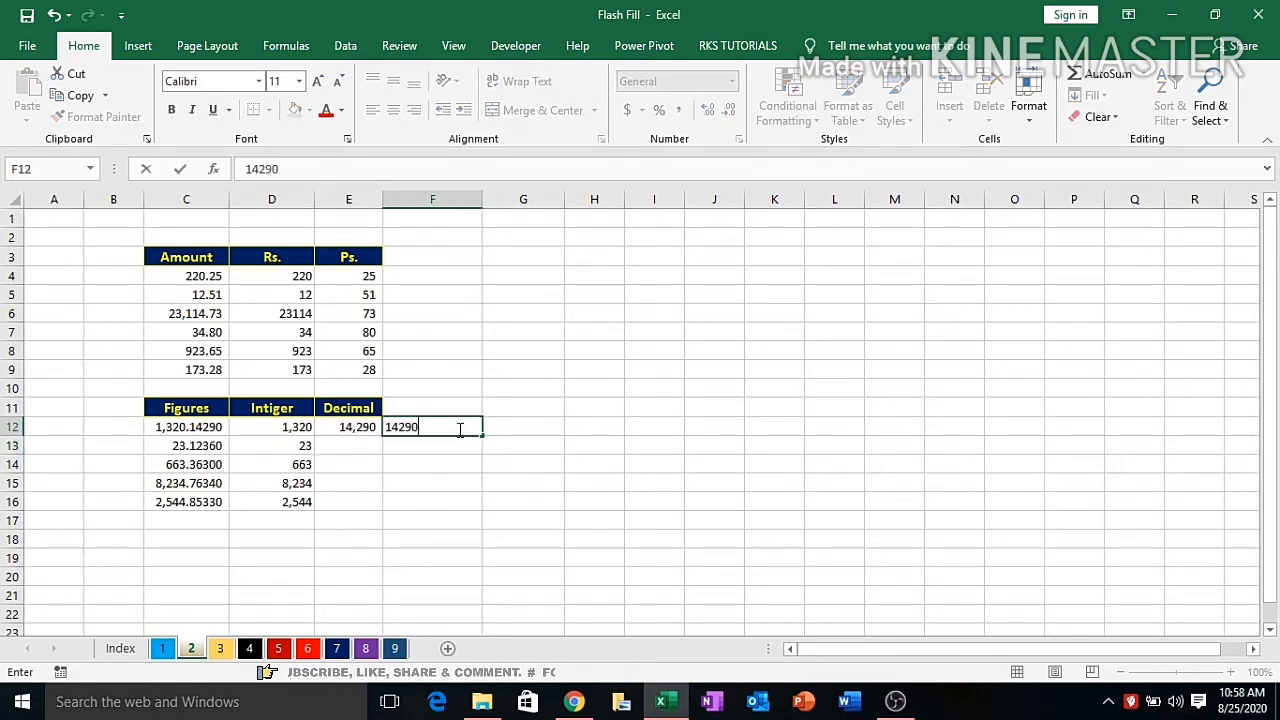
pyautogui.press('Return')
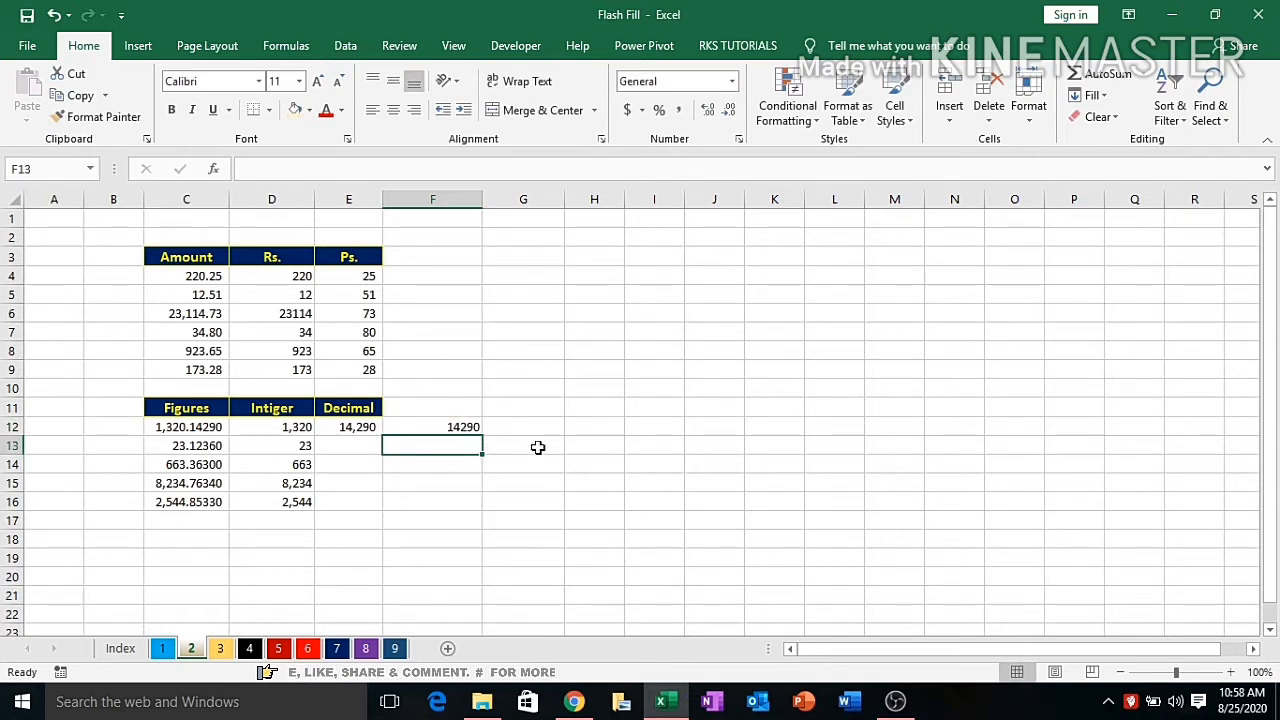
# Step: Flash Fill the decimal parts in column F from F12 down to F16
pyautogui.click(468, 425)
pyautogui.hotkey('shift', 'Down')
pyautogui.hotkey('shift', 'Down')
pyautogui.hotkey('shift', 'Down')
pyautogui.hotkey('shift', 'Down')
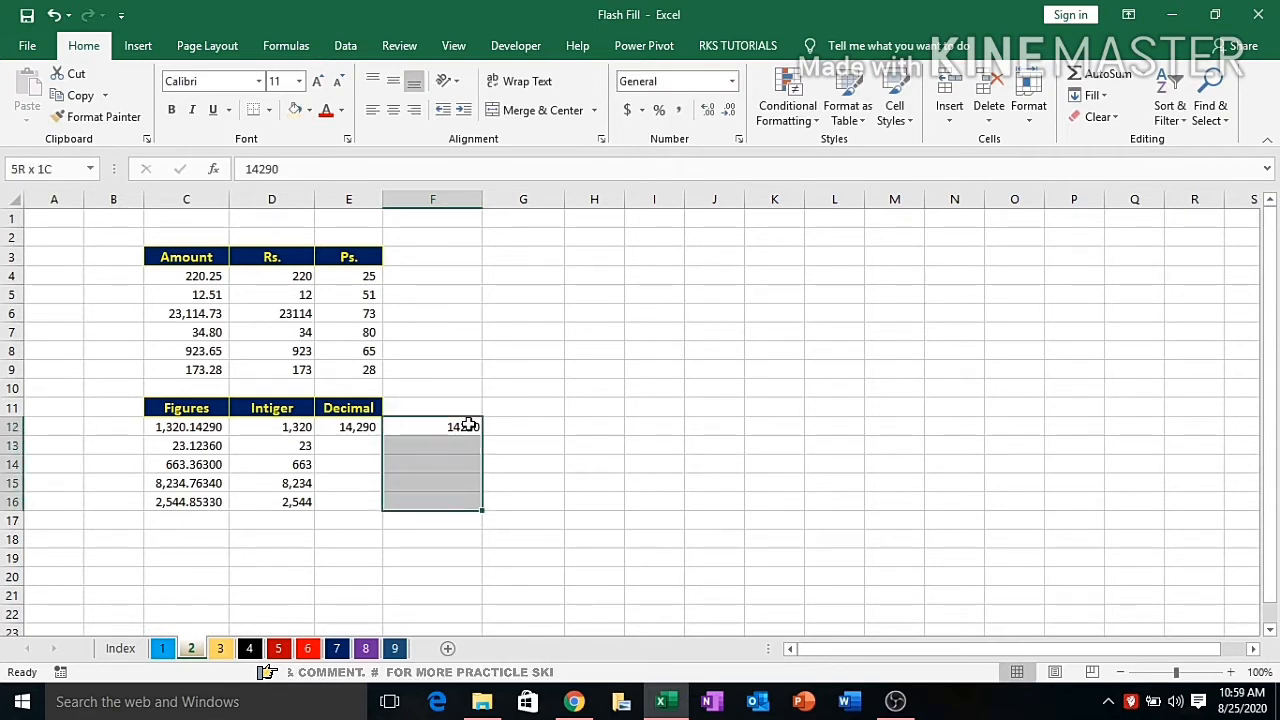
pyautogui.hotkey('ctrl', 'e')
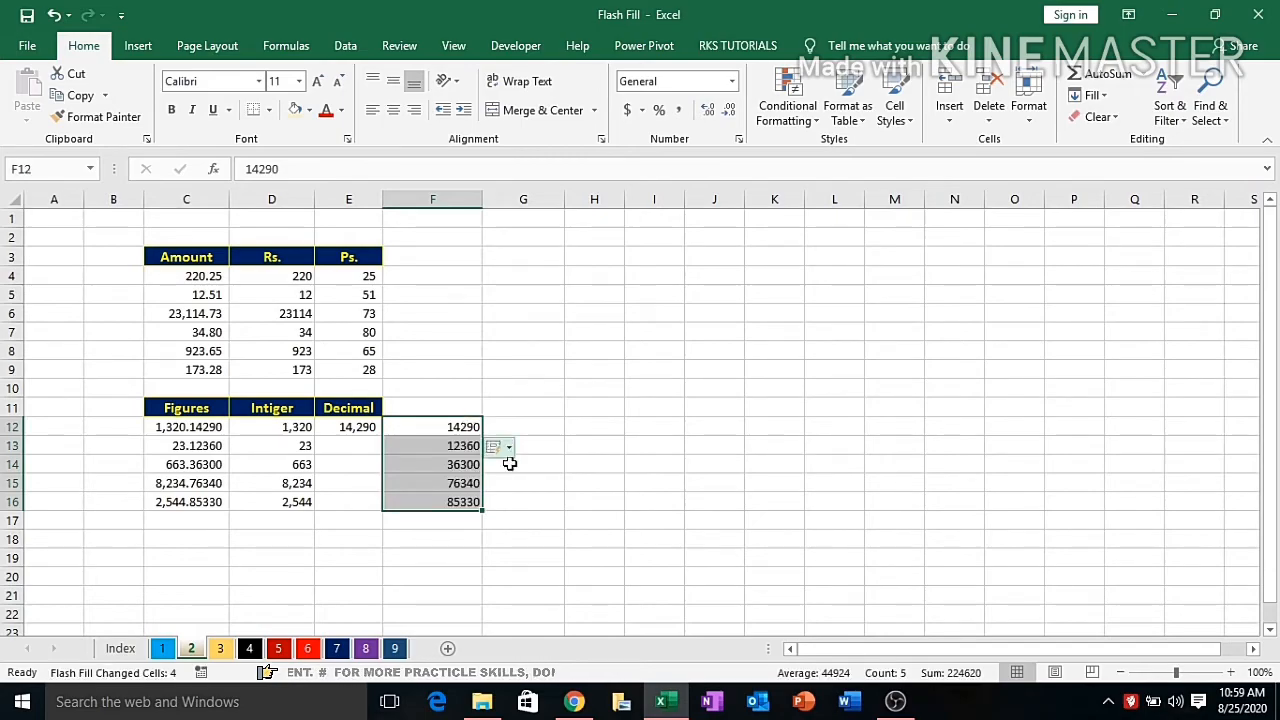
pyautogui.click(576, 486)
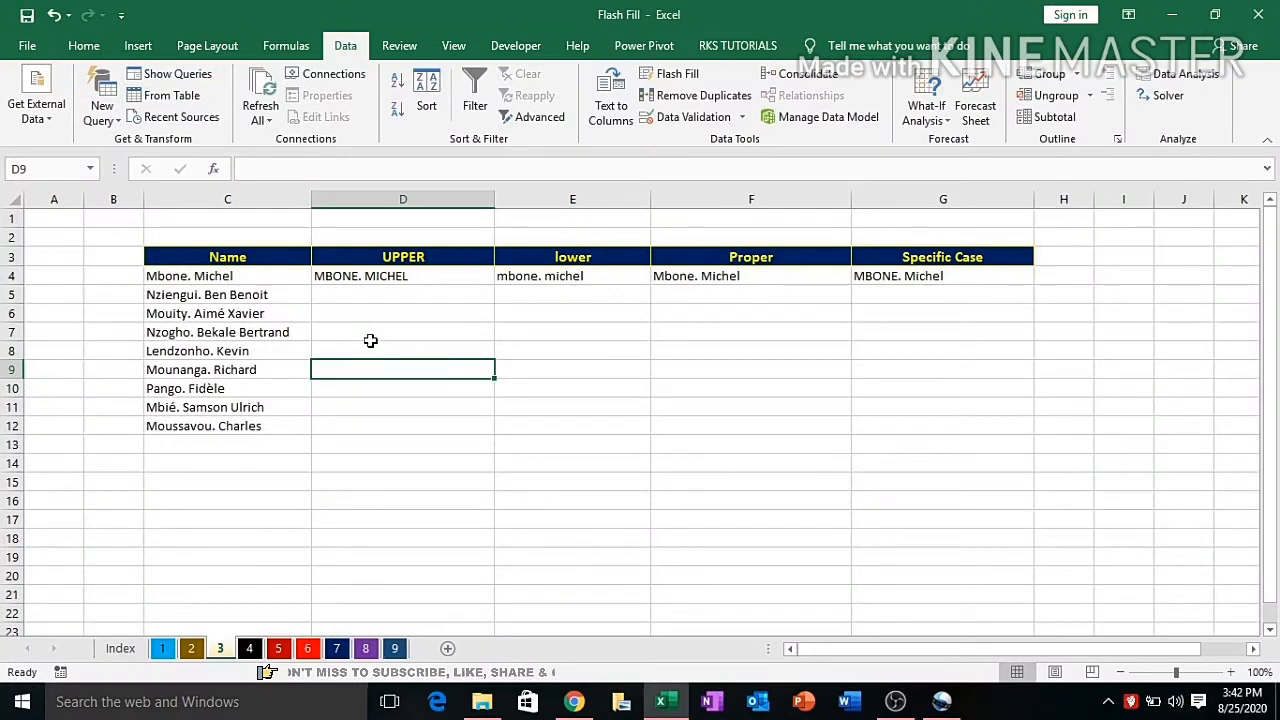
# Step: Review the names in C4:C12 on sheet 3 and Flash Fill the UPPER column from D4 to D12
pyautogui.moveTo(248, 278); pyautogui.dragTo(246, 418)
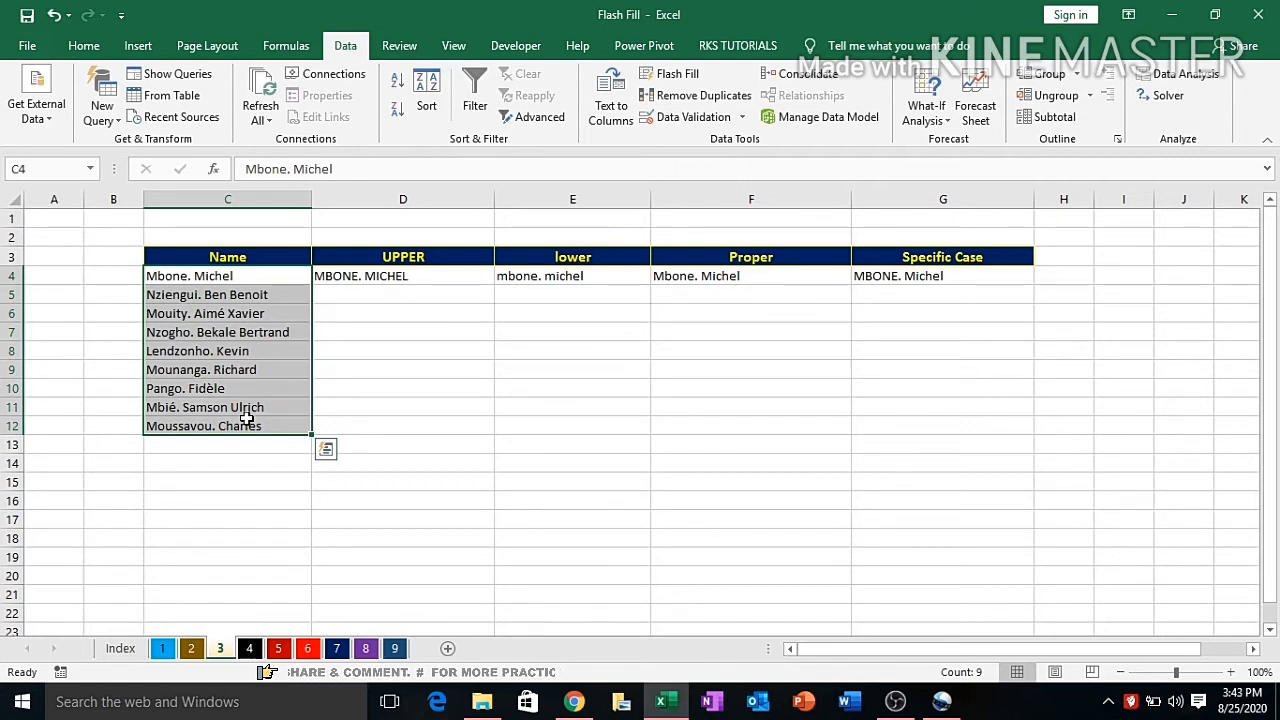
pyautogui.click(355, 330)
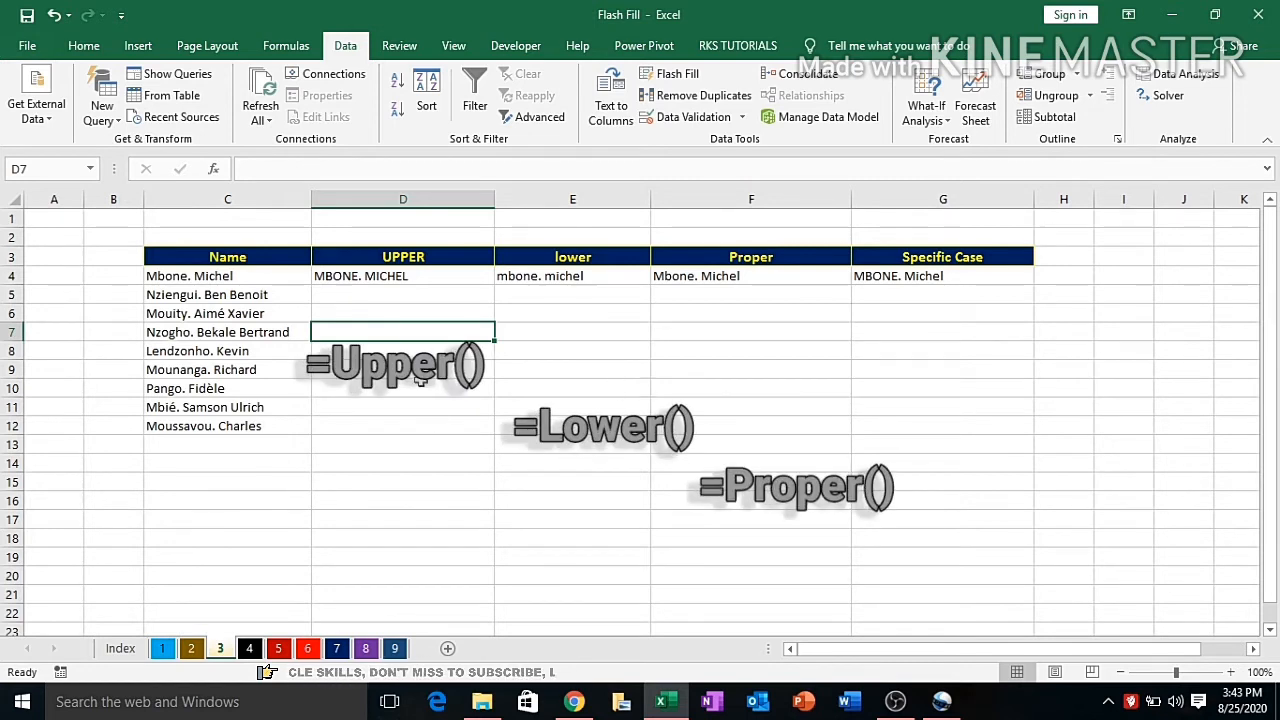
pyautogui.click(335, 277)
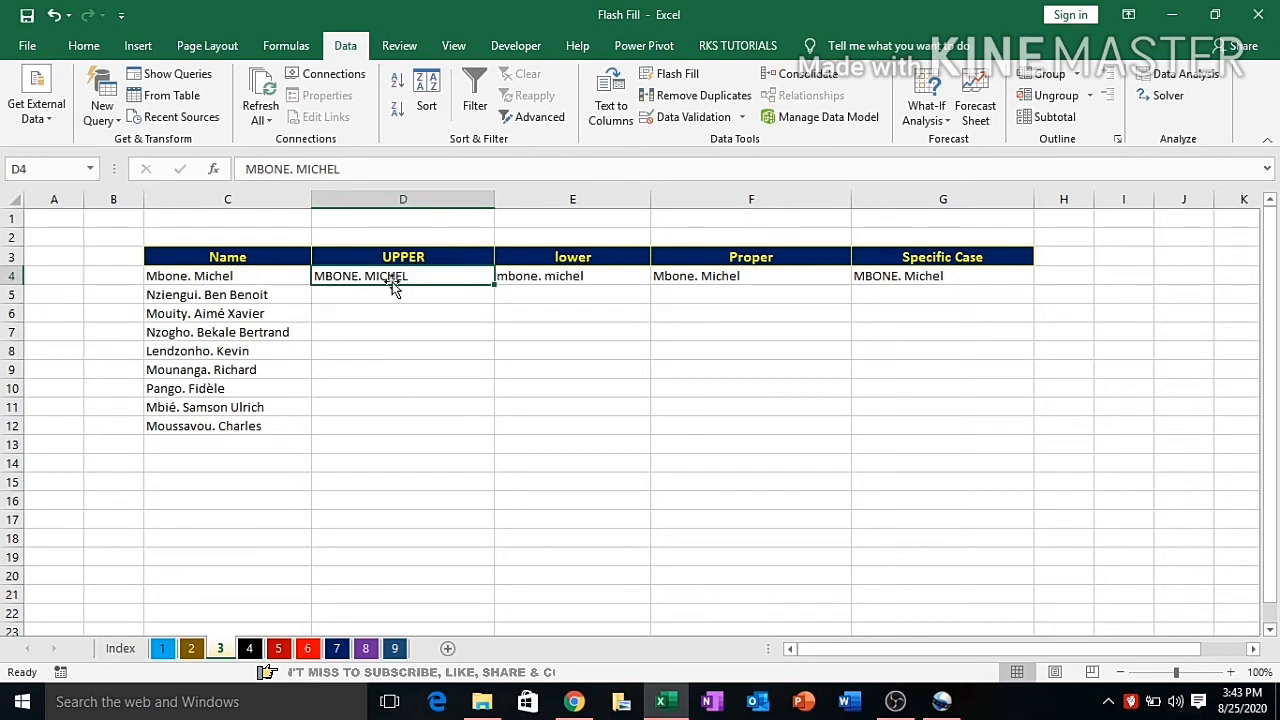
pyautogui.moveTo(418, 276); pyautogui.dragTo(412, 416)
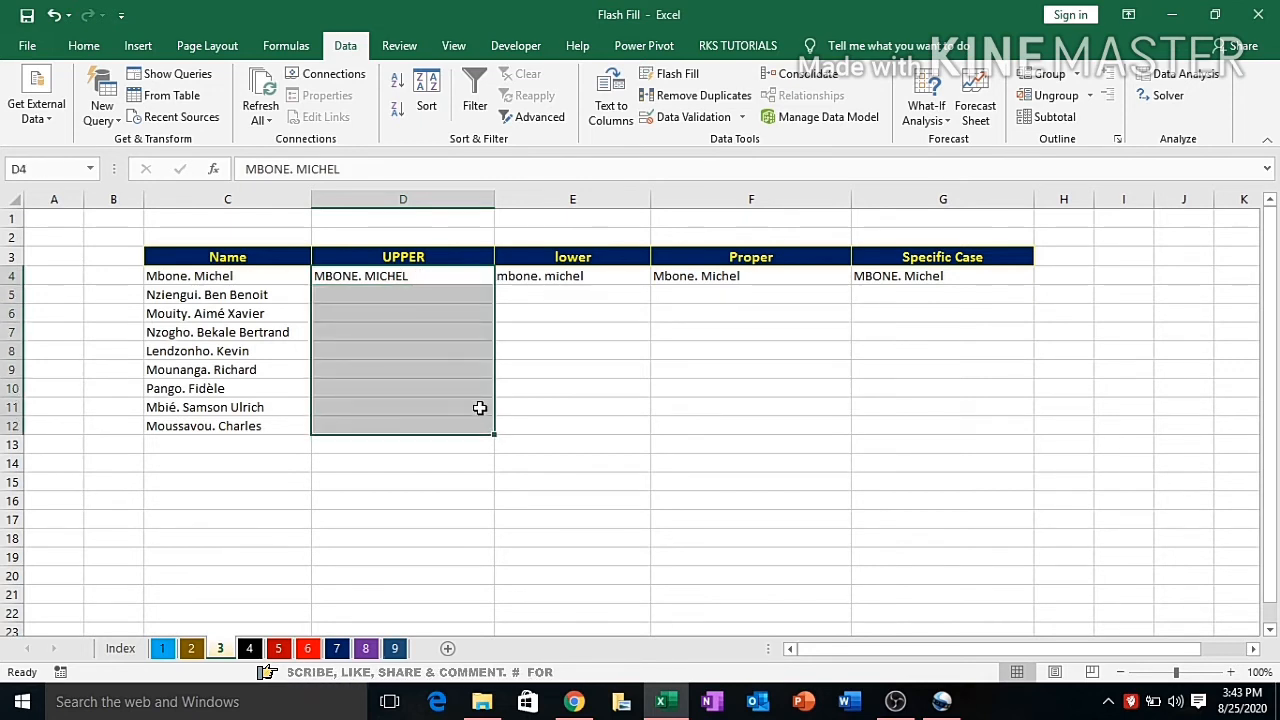
pyautogui.hotkey('ctrl', 'e')
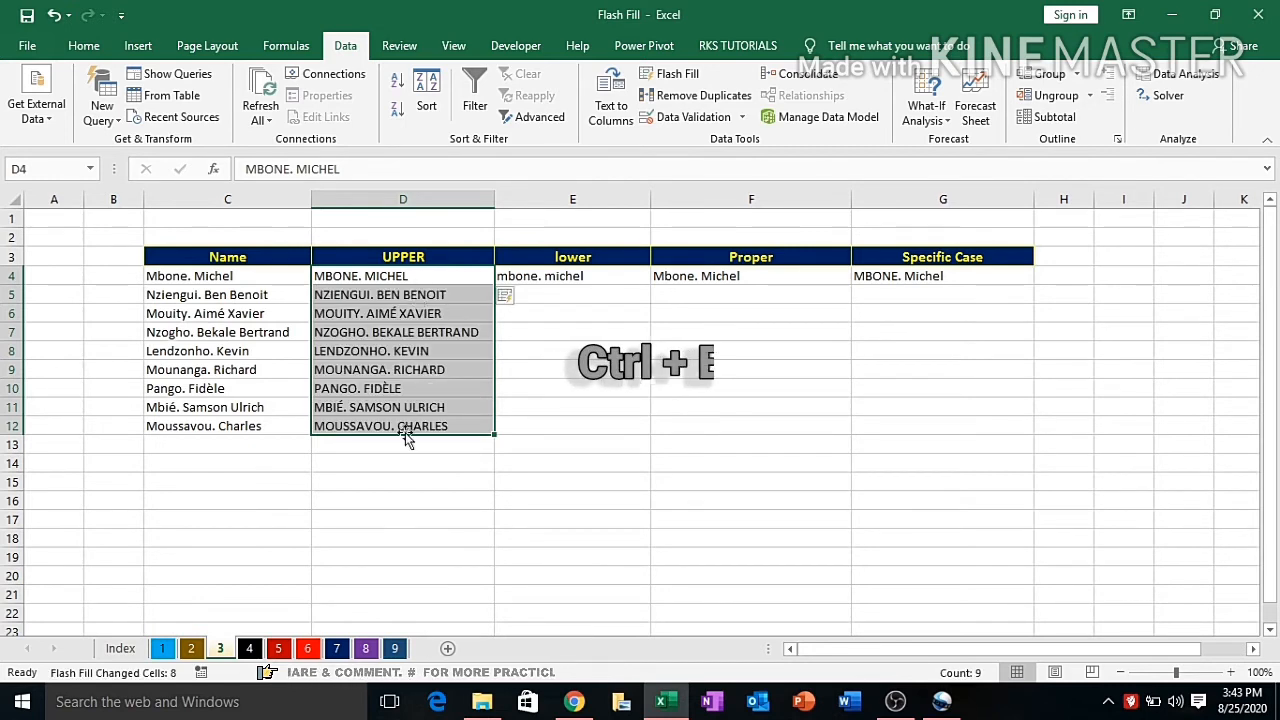
# Step: Flash Fill the lower column from the lowercase example in E4 down to E12
pyautogui.click(540, 280)
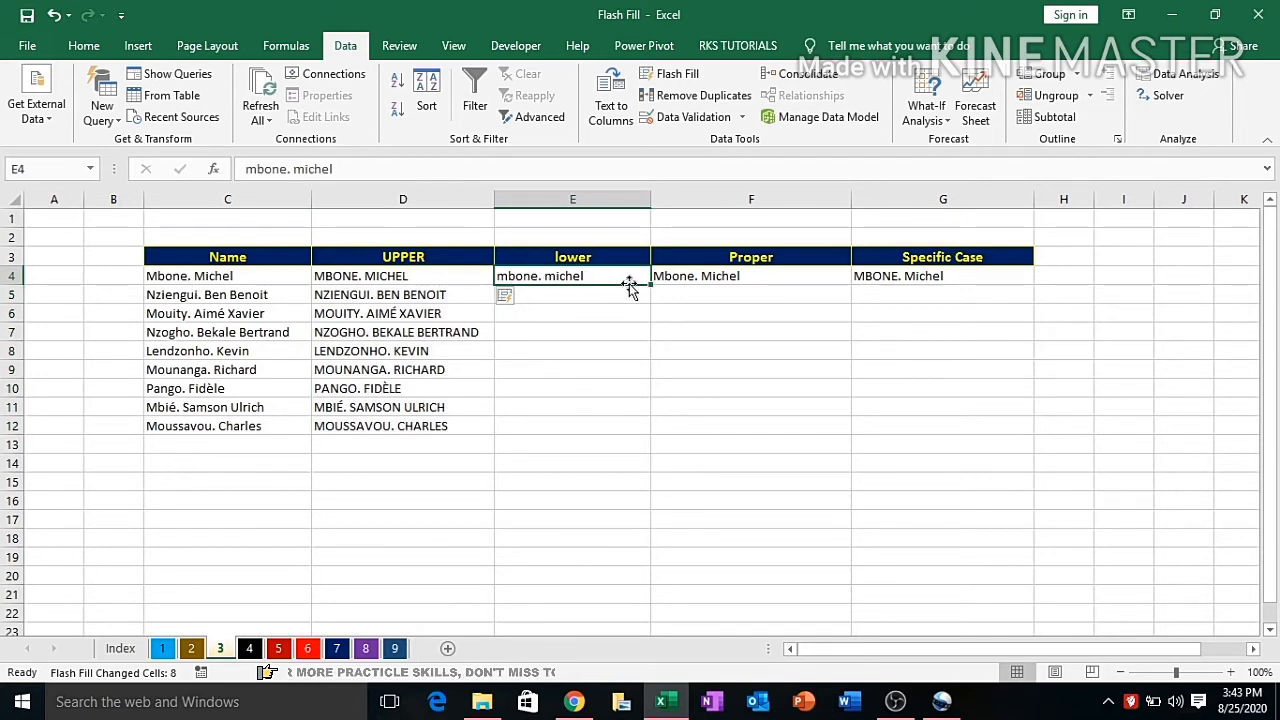
pyautogui.moveTo(597, 276); pyautogui.dragTo(606, 417)
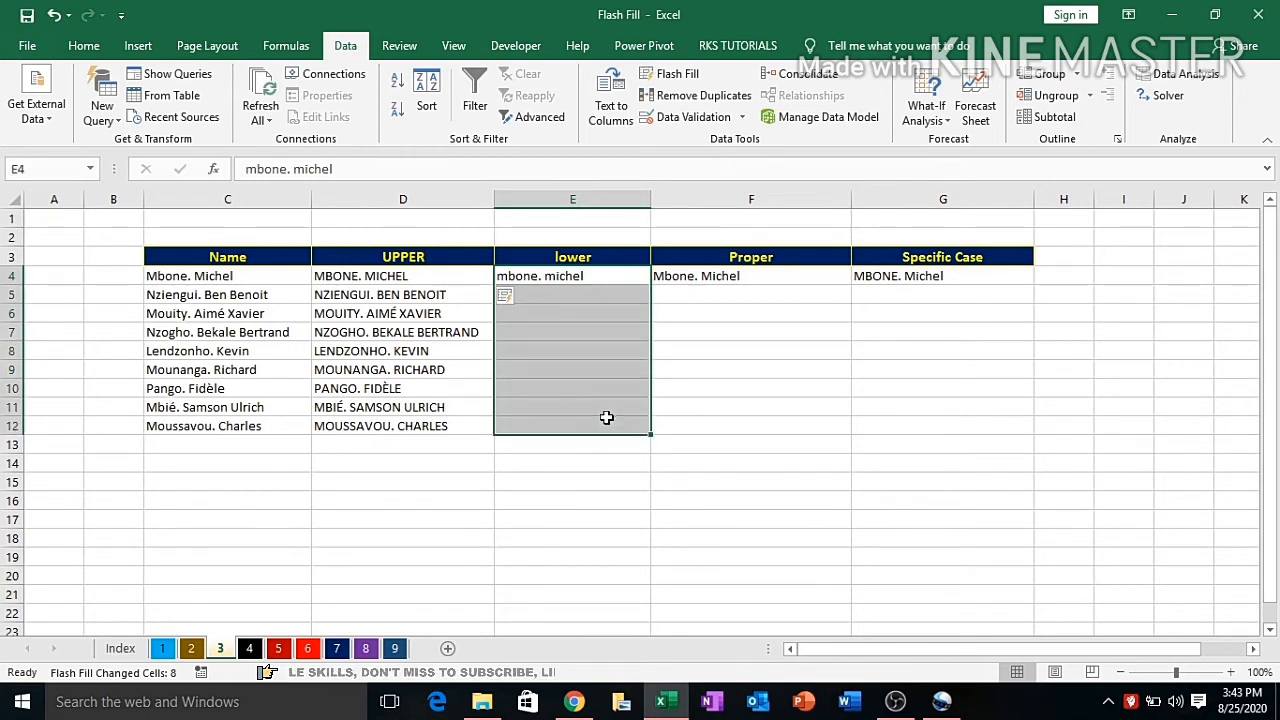
pyautogui.hotkey('ctrl', 'e')
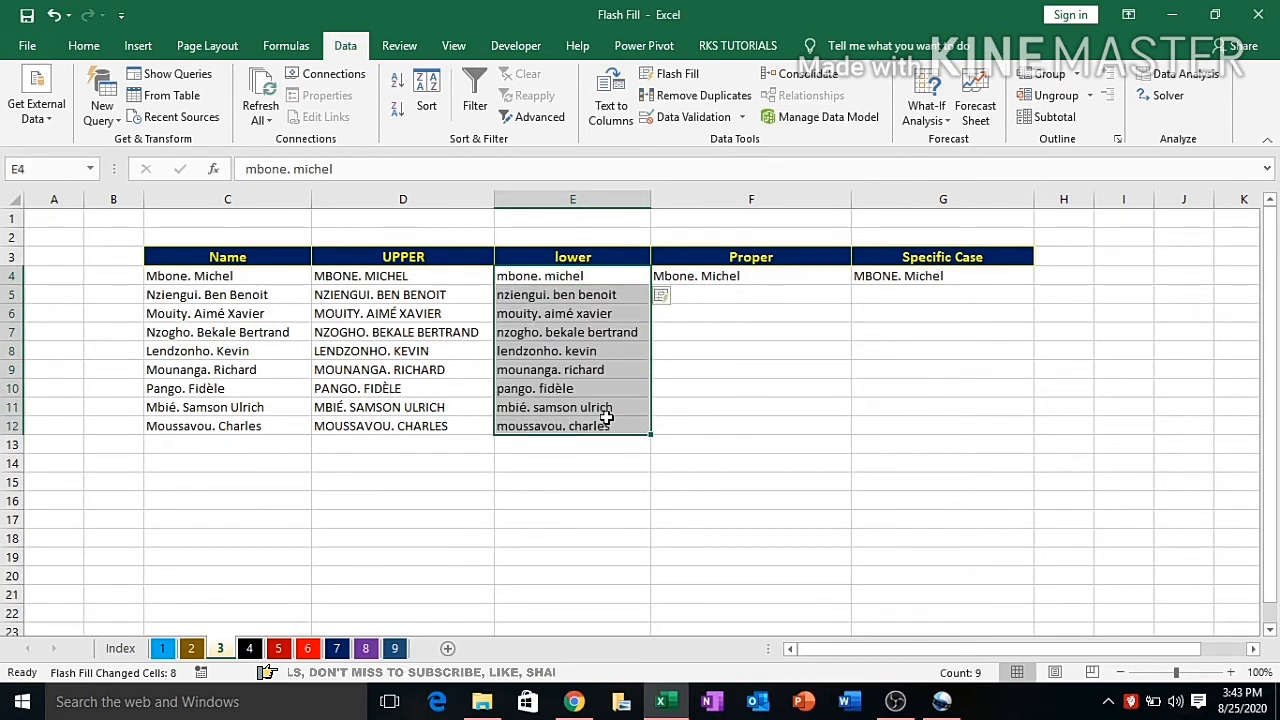
pyautogui.click(740, 370)
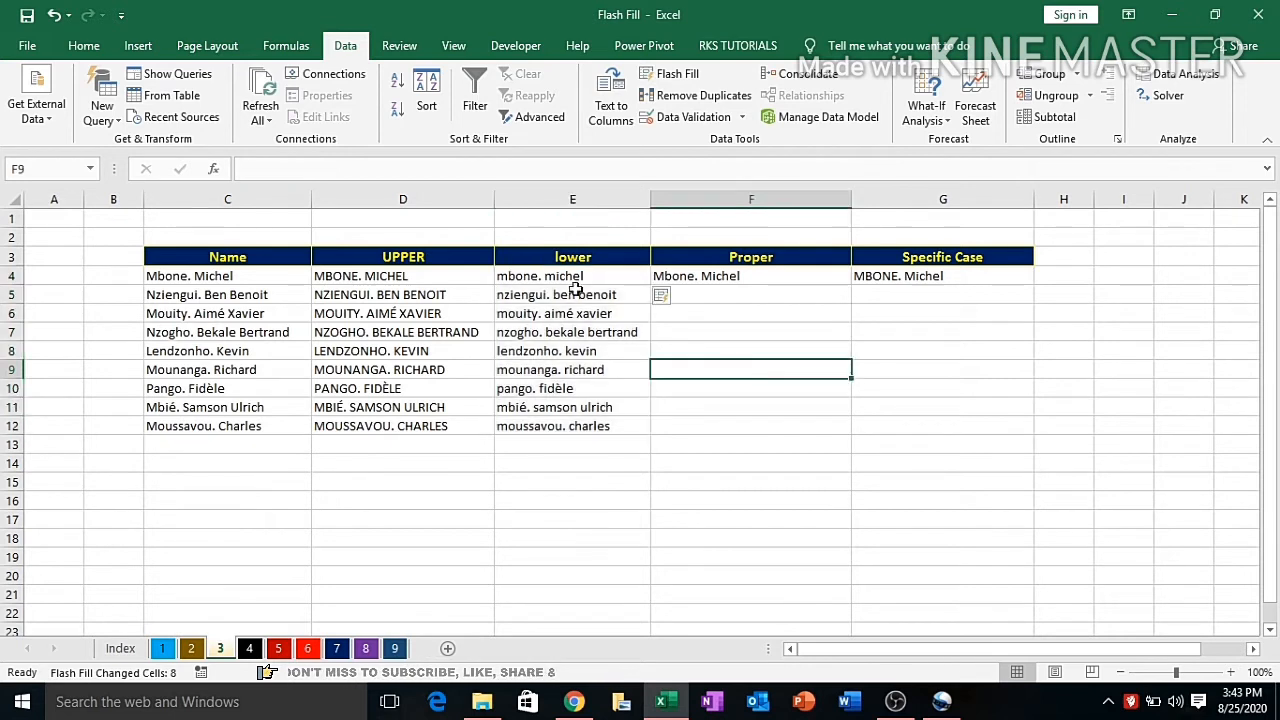
# Step: Flash Fill the Proper column from the example in F4 down to F12
pyautogui.click(742, 277)
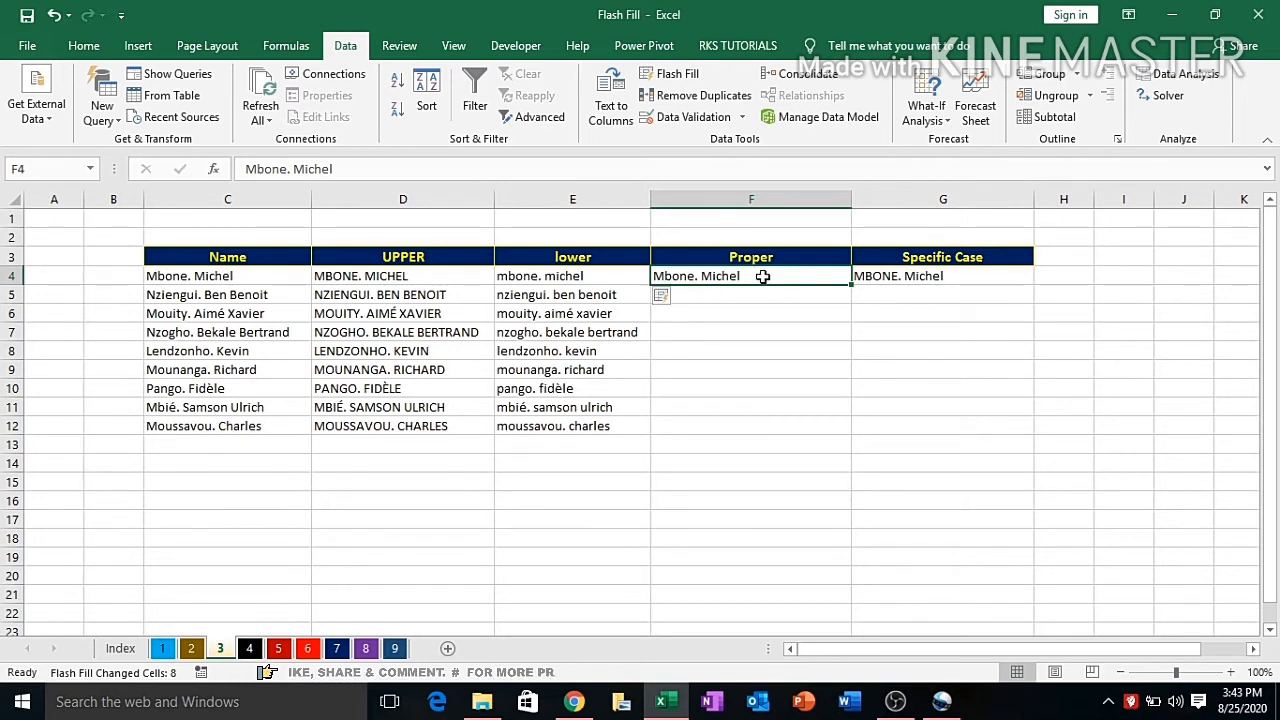
pyautogui.moveTo(760, 285); pyautogui.dragTo(765, 423)
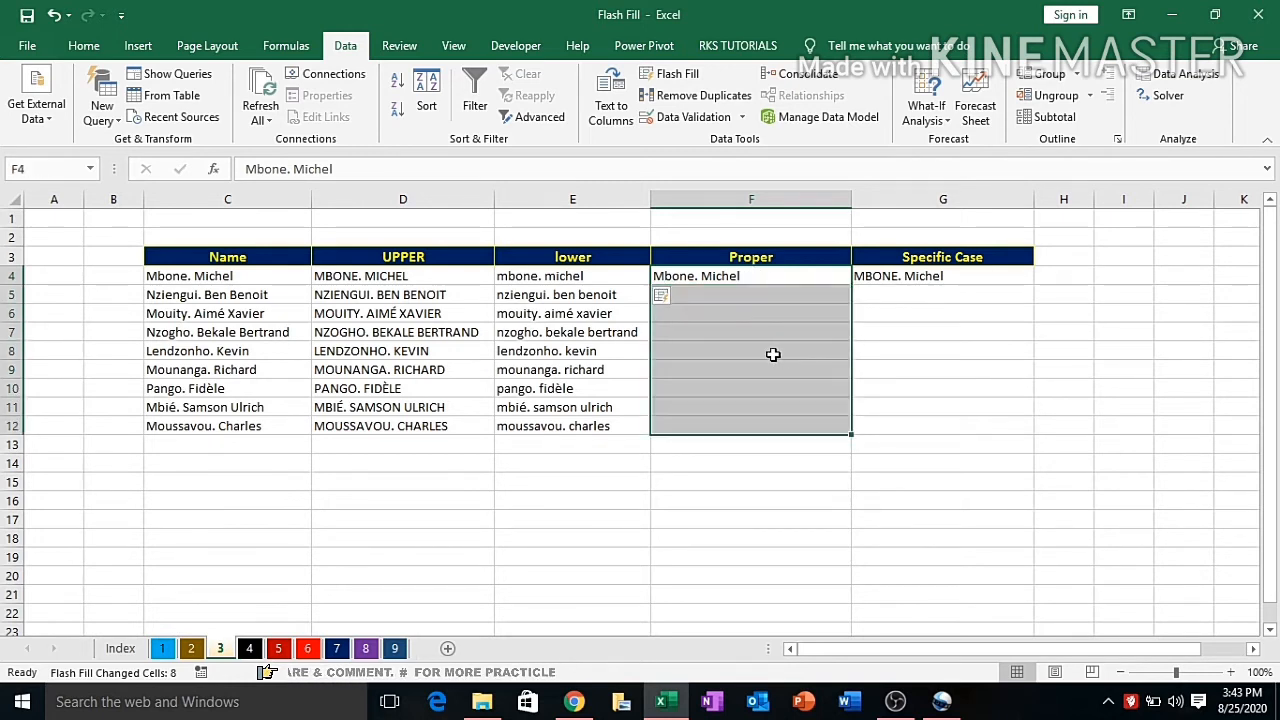
pyautogui.hotkey('ctrl', 'e')
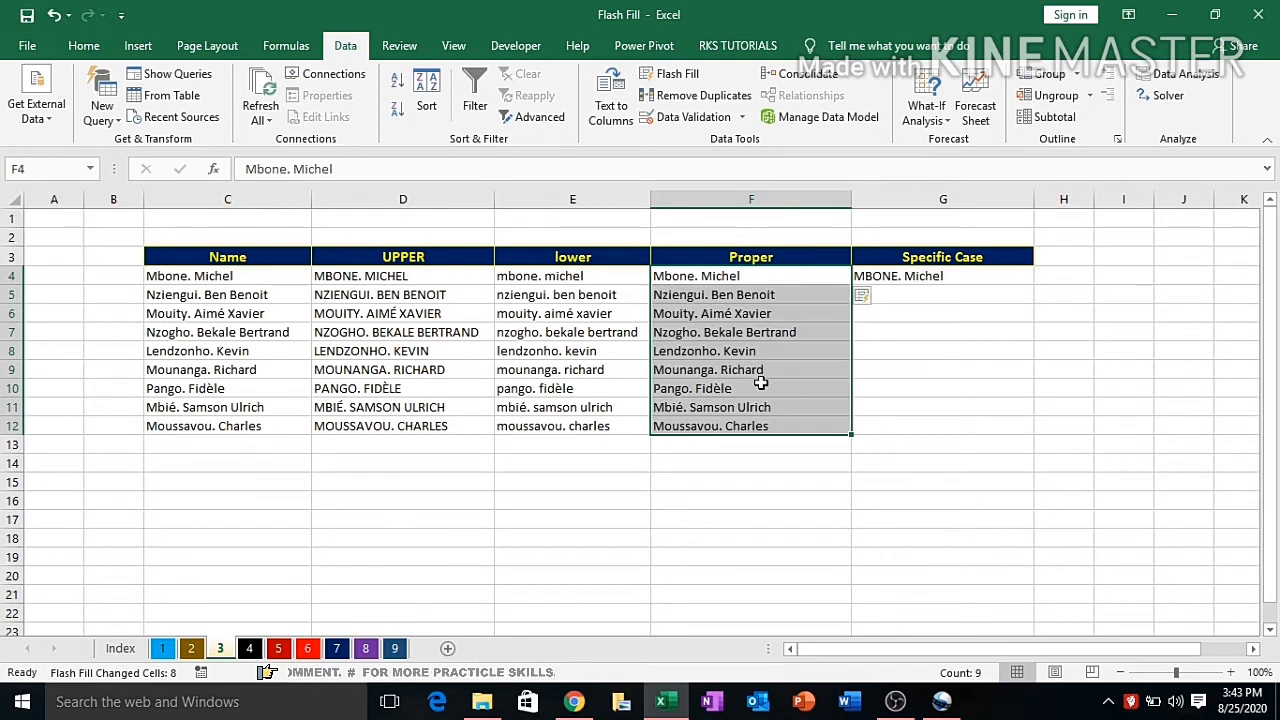
# Step: Flash Fill the Specific Case column from the mixed-case example in G4 down to G12
pyautogui.click(912, 368)
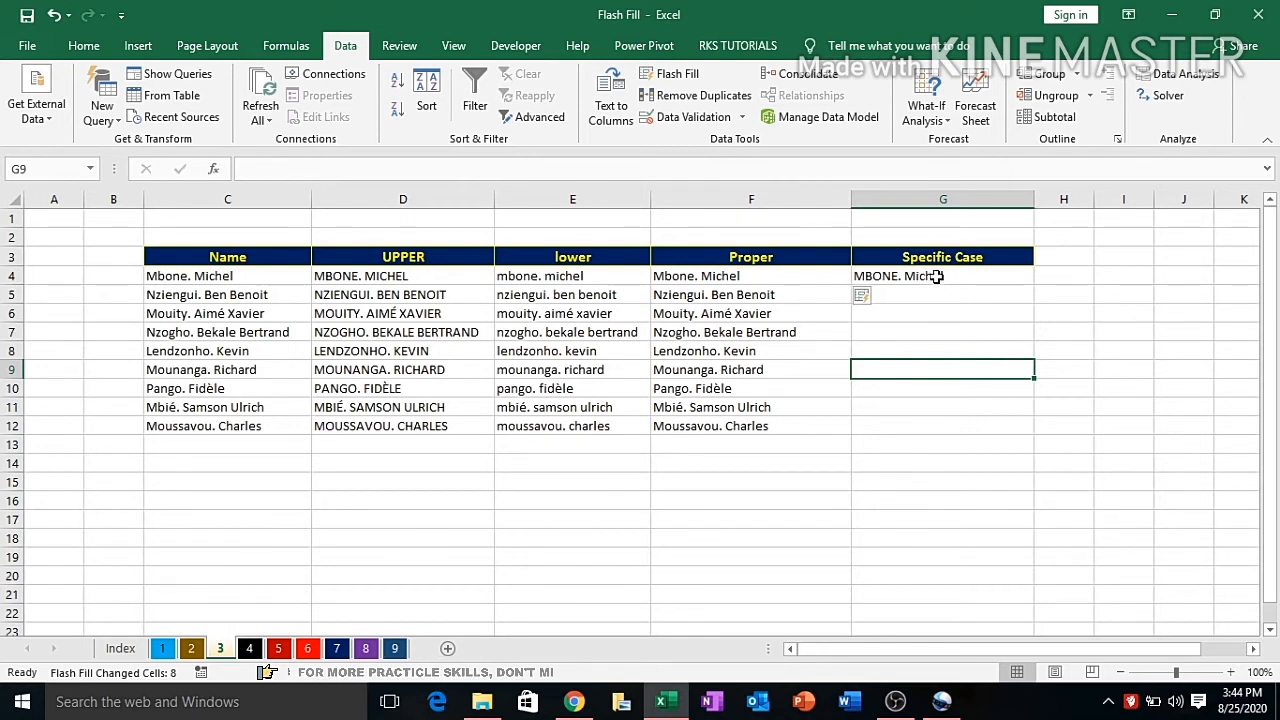
pyautogui.moveTo(930, 278); pyautogui.dragTo(920, 420)
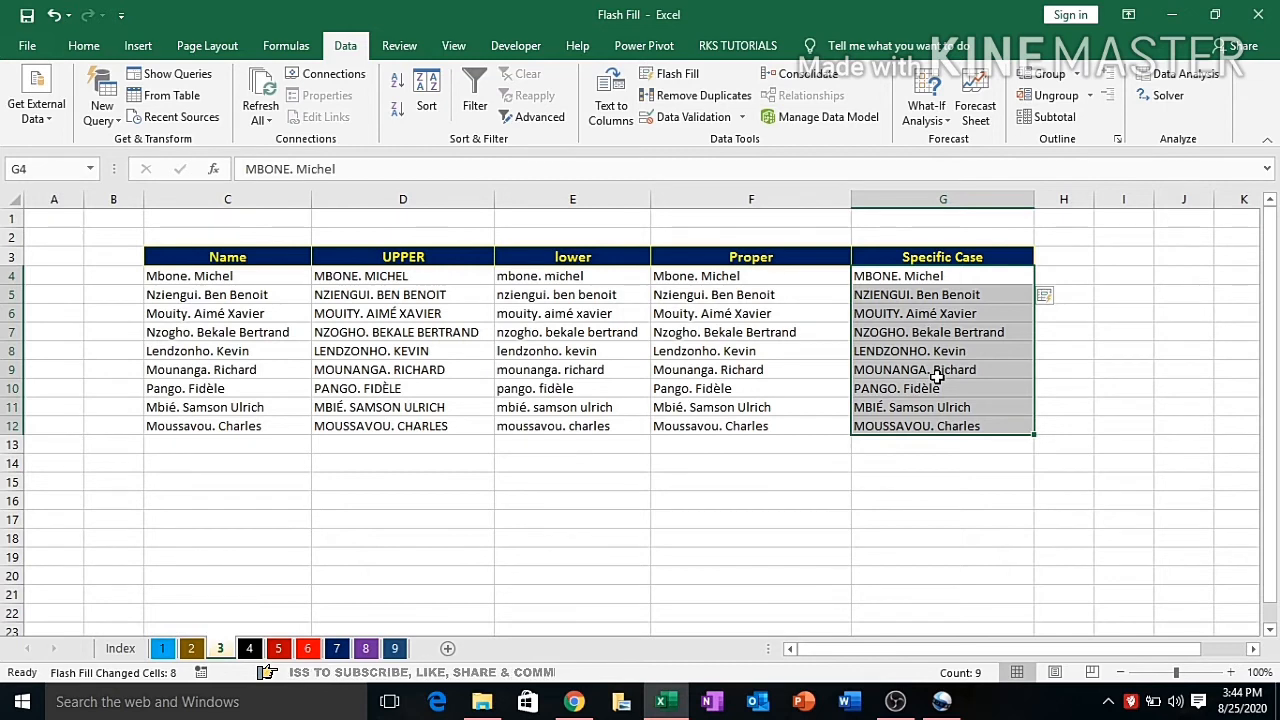
pyautogui.click(778, 330)
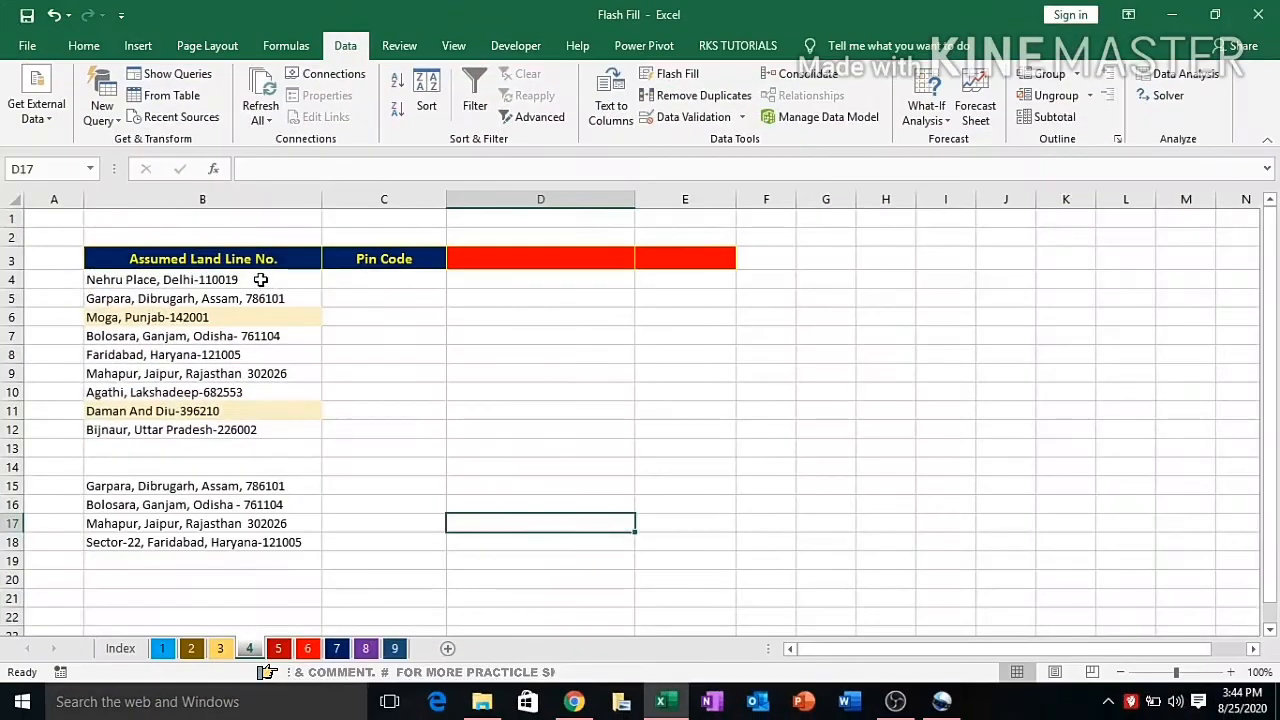
# Step: Enter the first address's postal code in C4 on sheet 4 as the example for the Pin Code column
pyautogui.moveTo(160, 280); pyautogui.dragTo(245, 421)
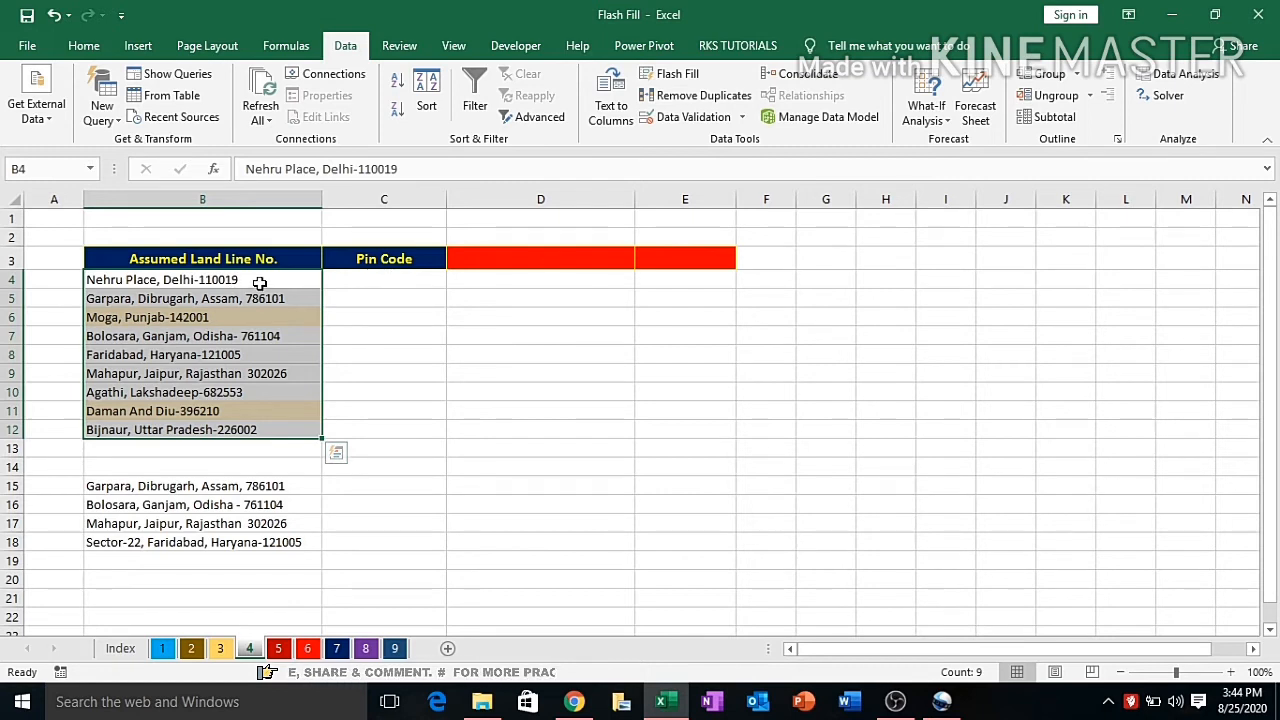
pyautogui.click(255, 284)
pyautogui.click(399, 284)
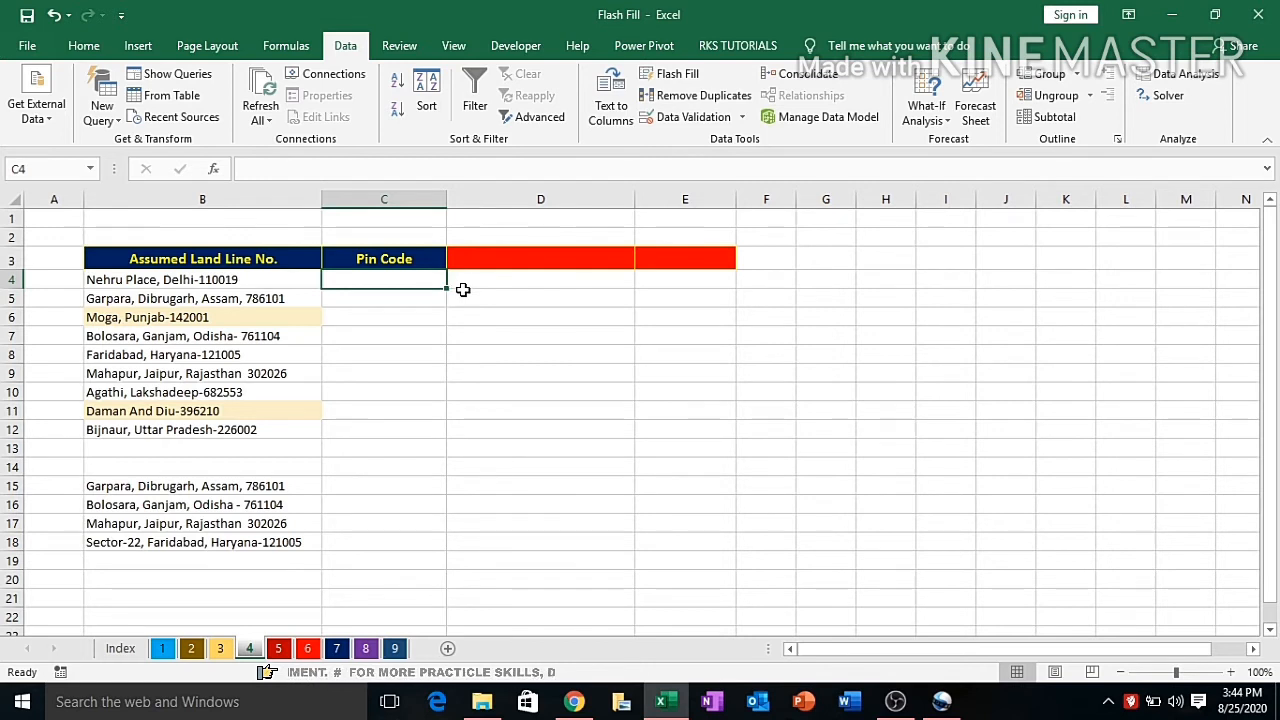
pyautogui.write('1100')
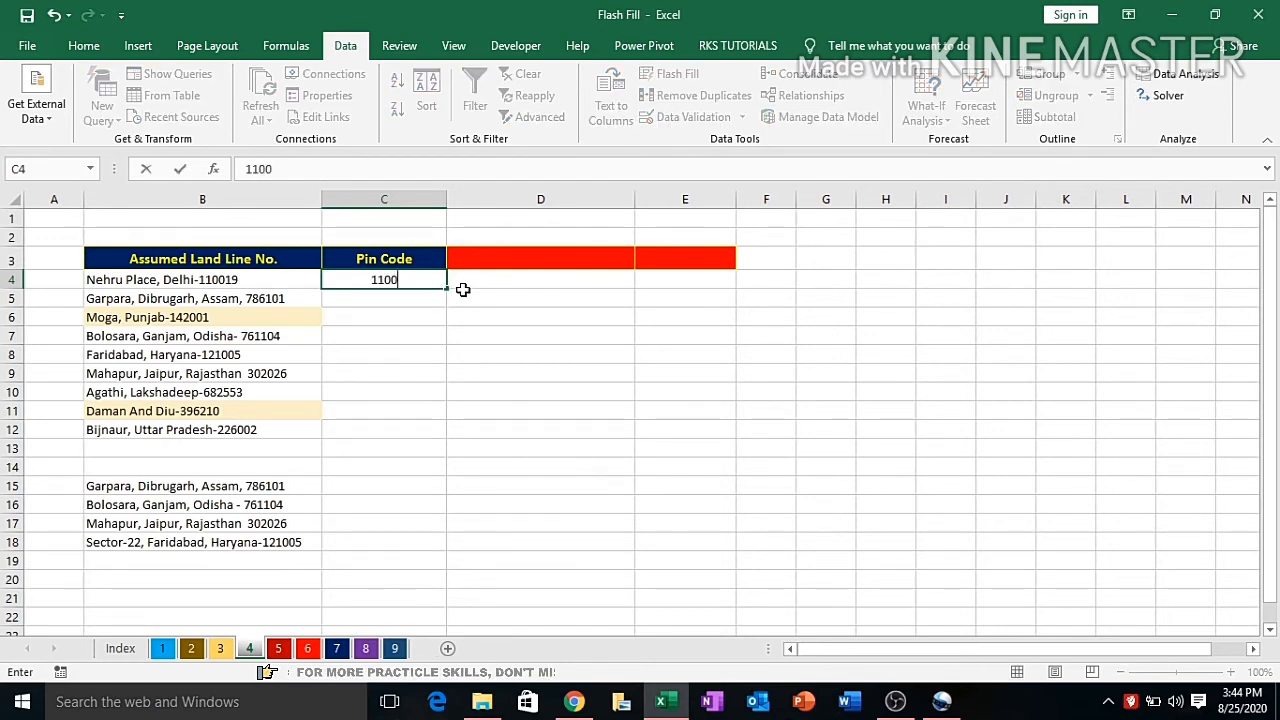
pyautogui.write('19')
pyautogui.press('Return')
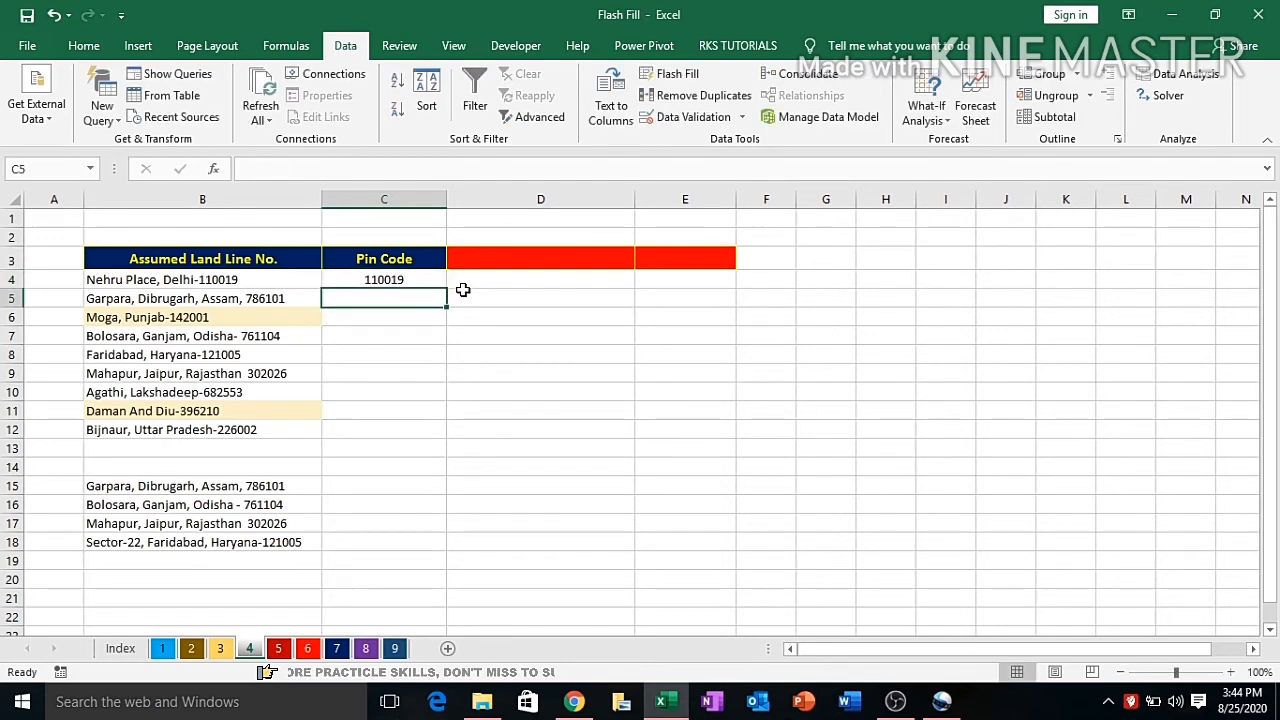
# Step: Flash Fill the Pin Code column from C4 down to C12
pyautogui.press('Up')
pyautogui.hotkey('shift', 'Down')
pyautogui.hotkey('shift', 'Down')
pyautogui.hotkey('shift', 'Down')
pyautogui.hotkey('shift', 'Down')
pyautogui.hotkey('shift', 'Down')
pyautogui.hotkey('shift', 'Down')
pyautogui.hotkey('shift', 'Down')
pyautogui.hotkey('shift', 'Down')
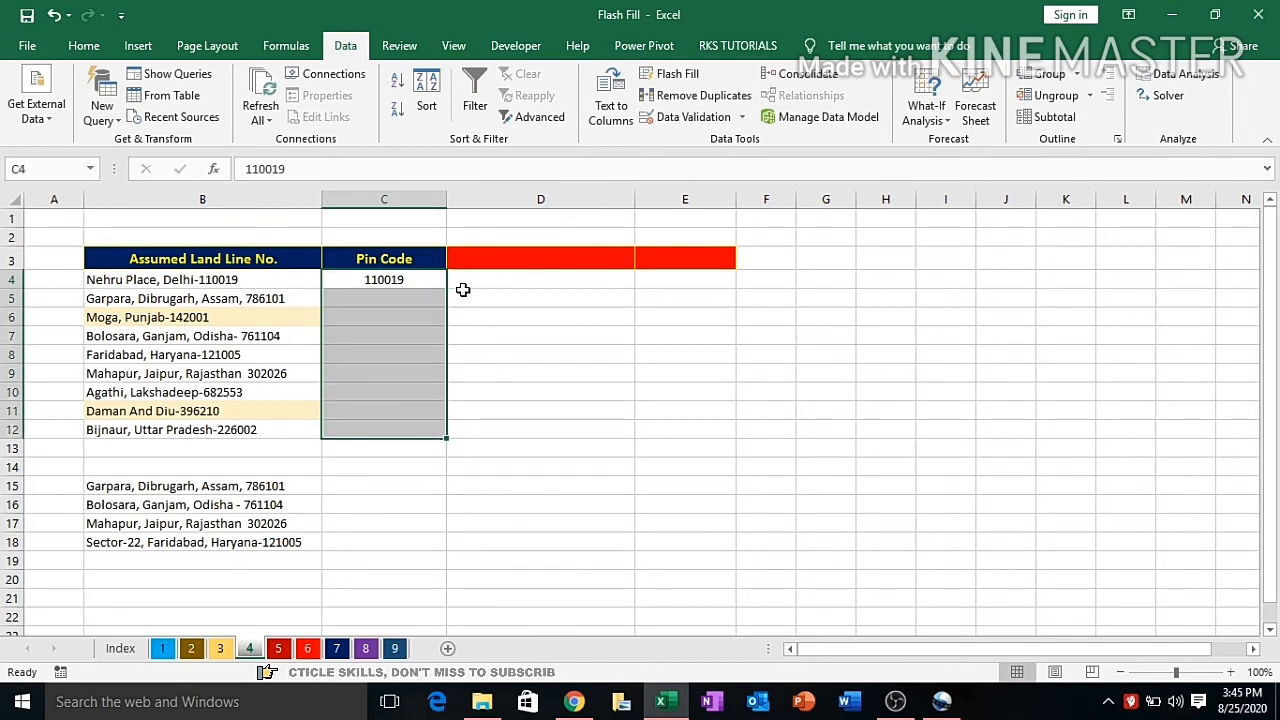
pyautogui.hotkey('ctrl', 'e')
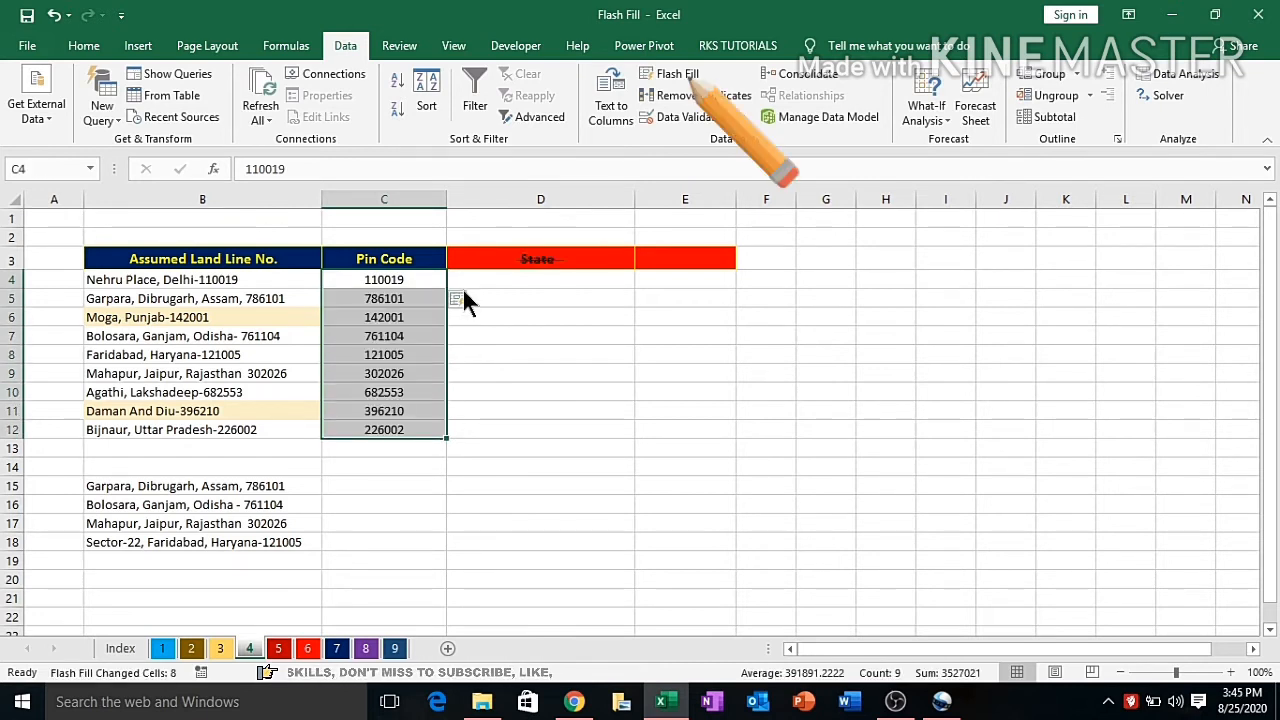
# Step: Examine how the addresses in B4:B12 are written and compare them with the extracted codes in the Pin Code column
pyautogui.click(260, 317)
pyautogui.moveTo(277, 279); pyautogui.dragTo(281, 419)
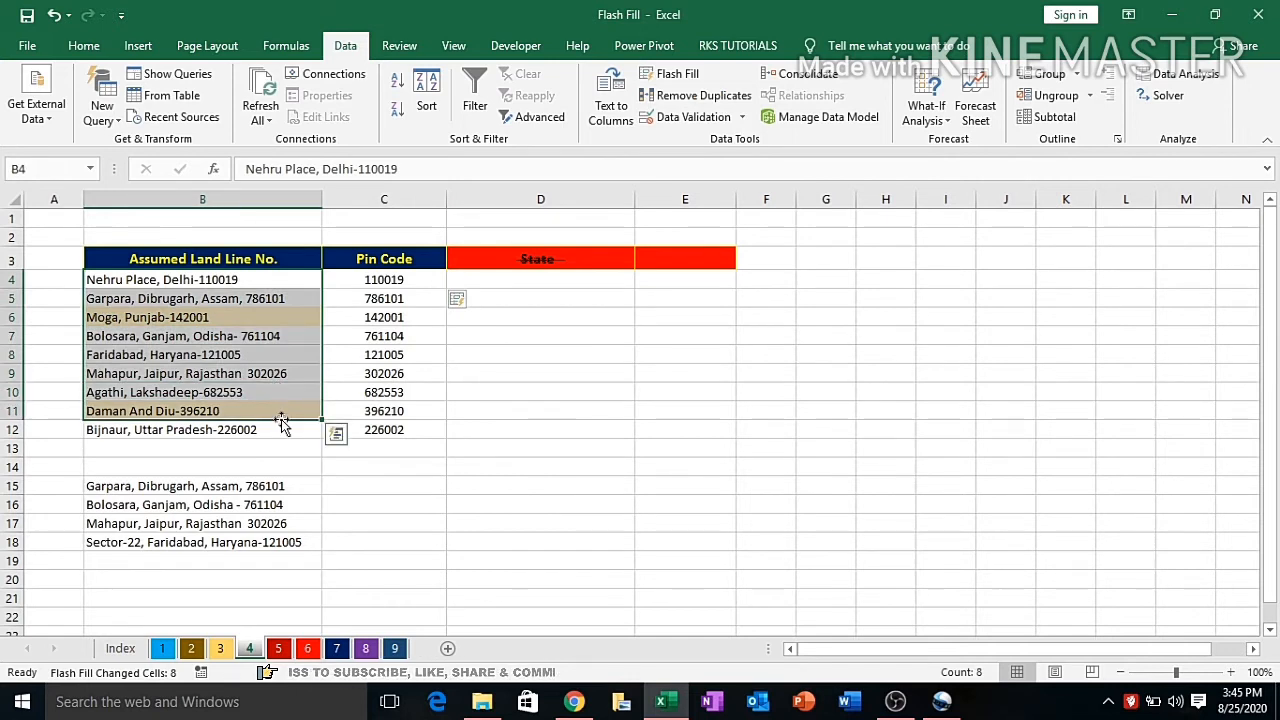
pyautogui.click(416, 334)
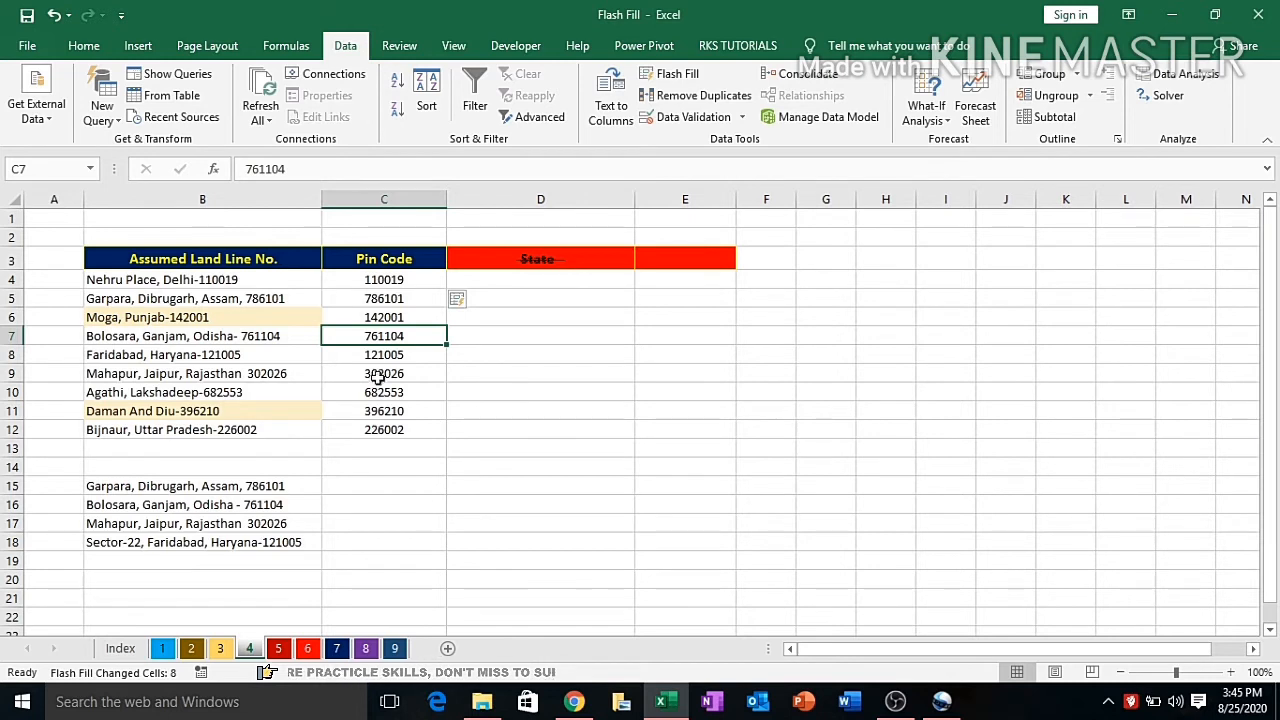
pyautogui.moveTo(245, 283); pyautogui.dragTo(225, 422)
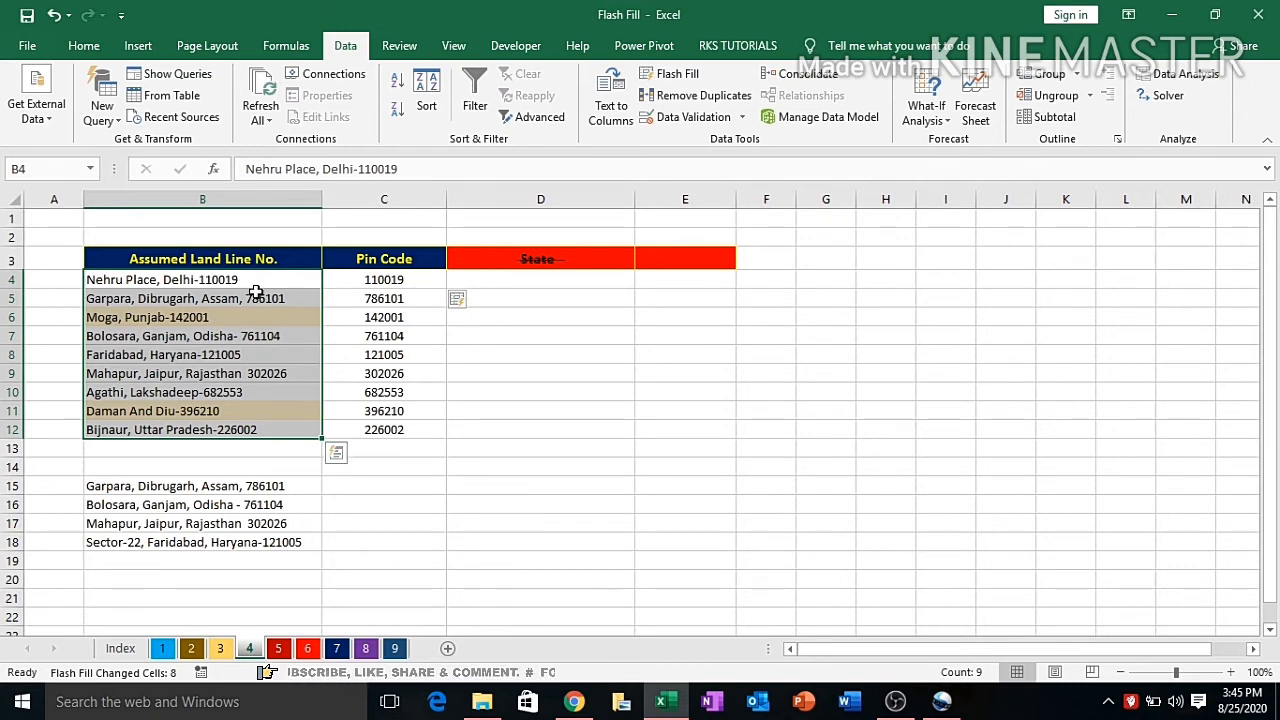
pyautogui.click(274, 358)
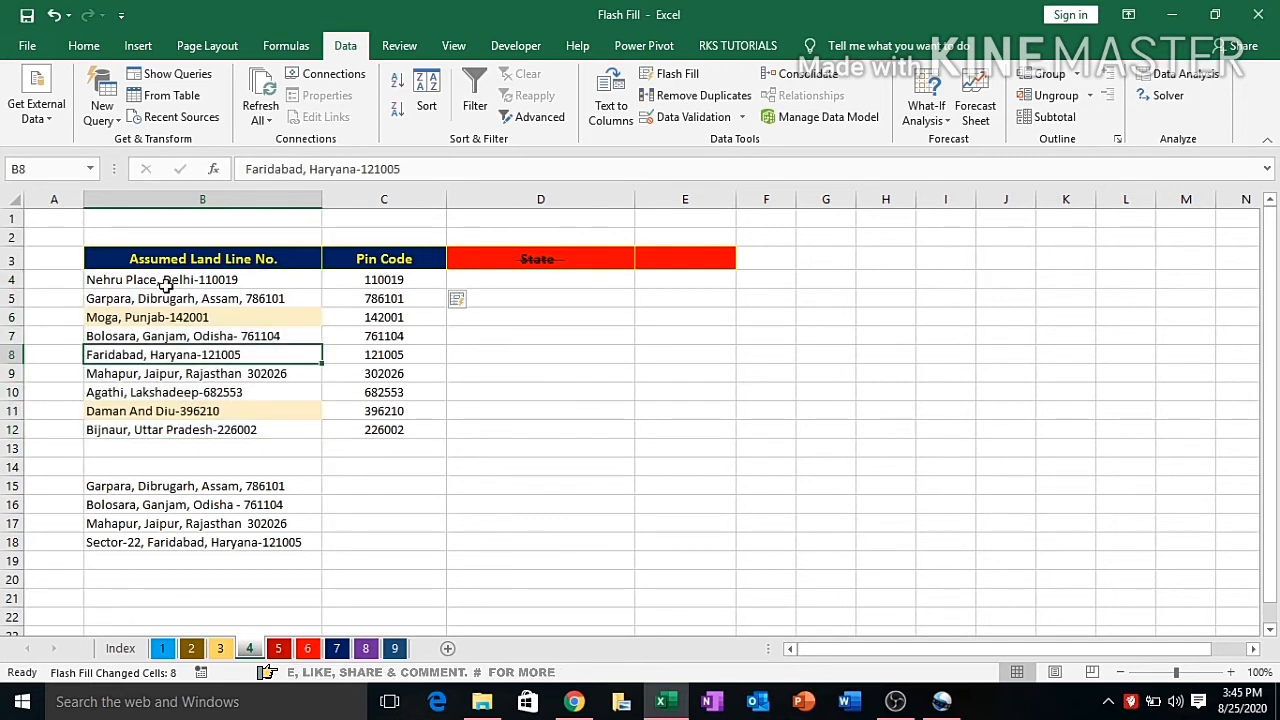
pyautogui.moveTo(133, 280); pyautogui.dragTo(180, 292)
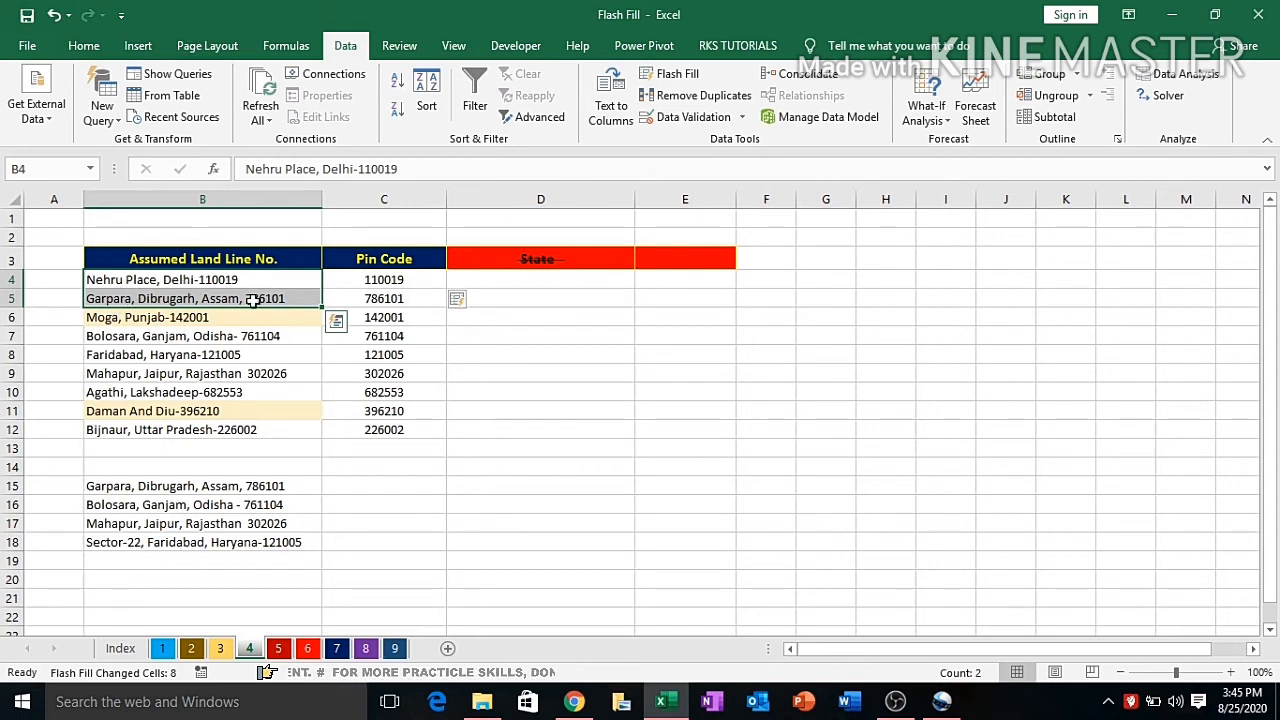
pyautogui.click(267, 370)
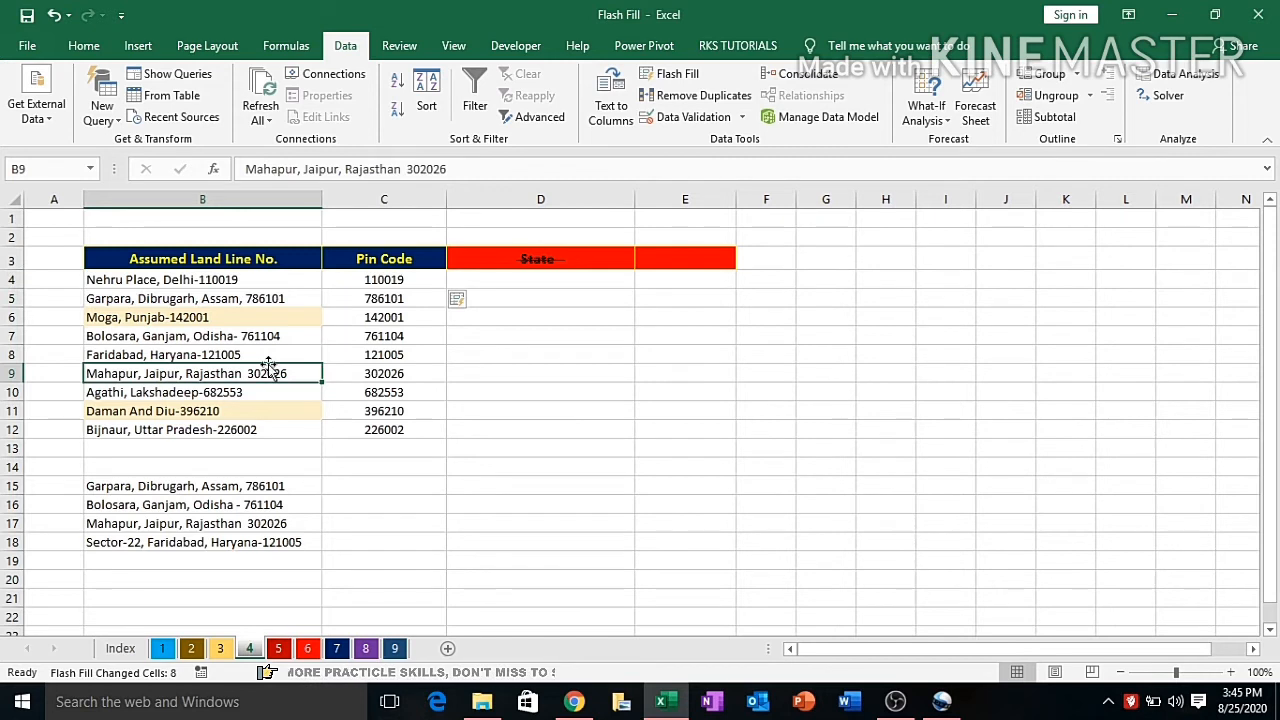
pyautogui.click(270, 280)
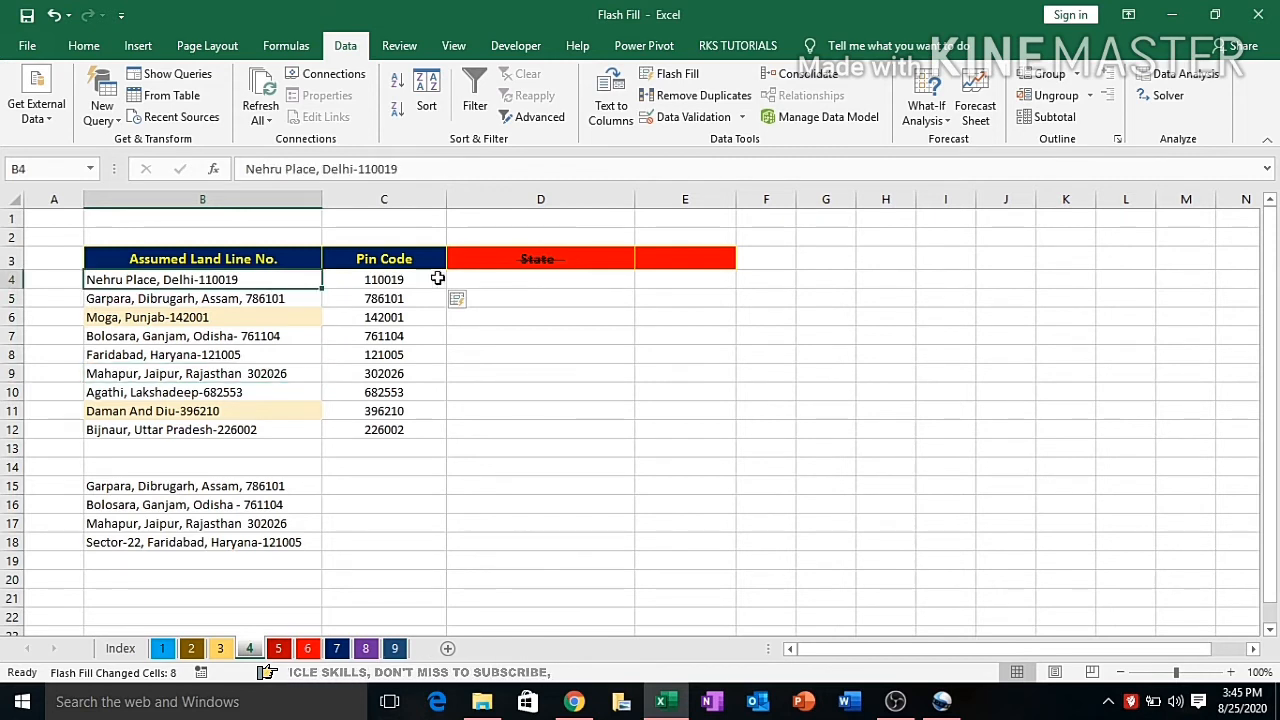
# Step: Enter "Nehru Place" in D4 as the State column example and Flash Fill it down to D12
pyautogui.click(512, 281)
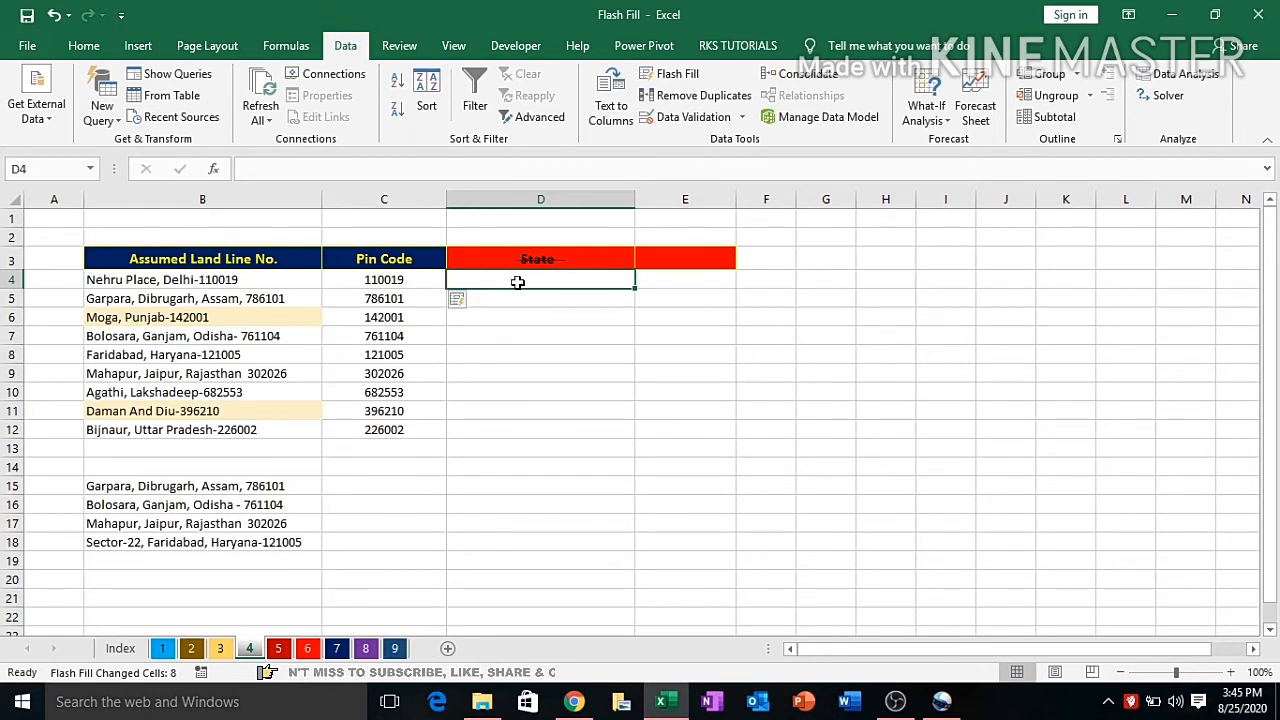
pyautogui.write('Ne')
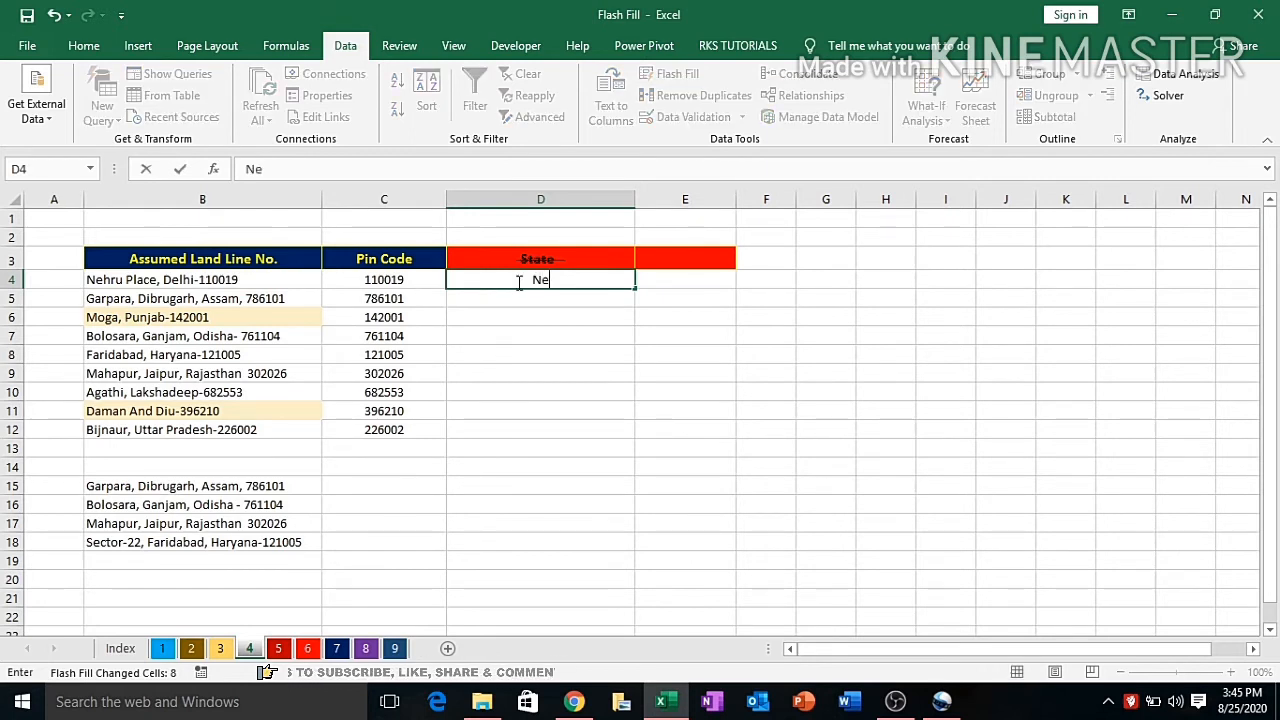
pyautogui.write('hru Place')
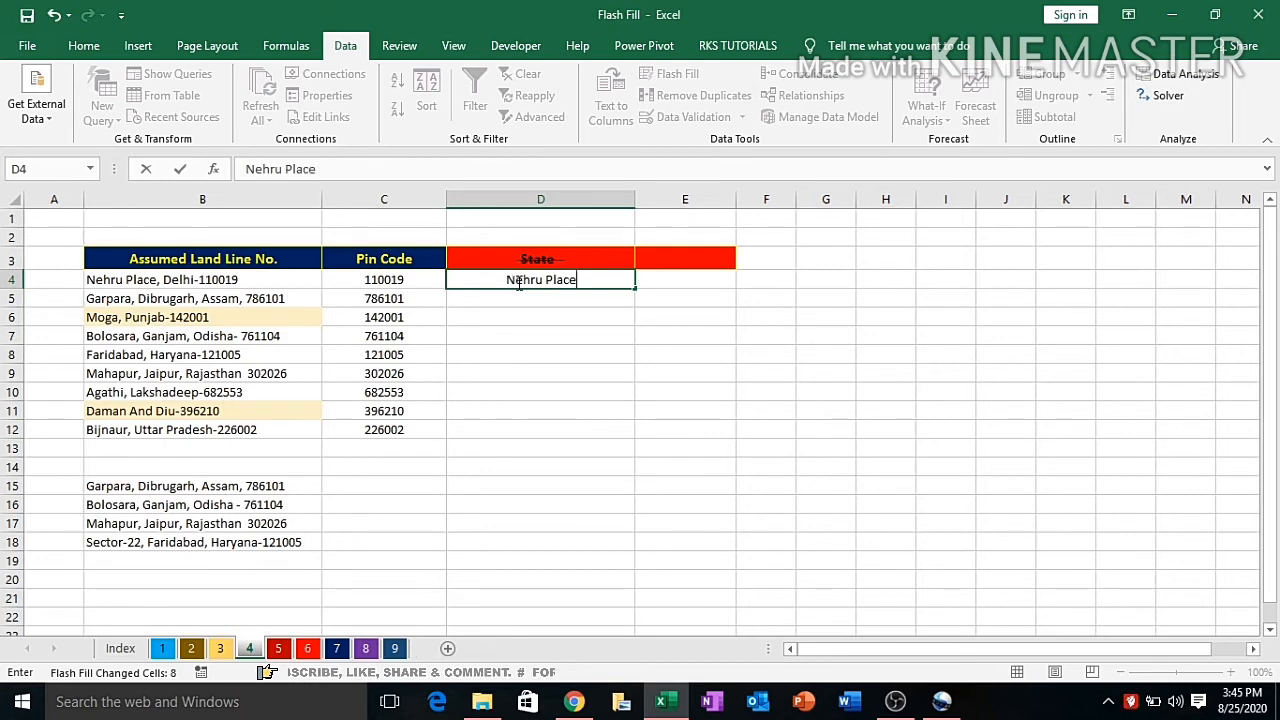
pyautogui.press('Return')
pyautogui.moveTo(514, 279); pyautogui.dragTo(517, 429)
pyautogui.hotkey('ctrl', 'e')
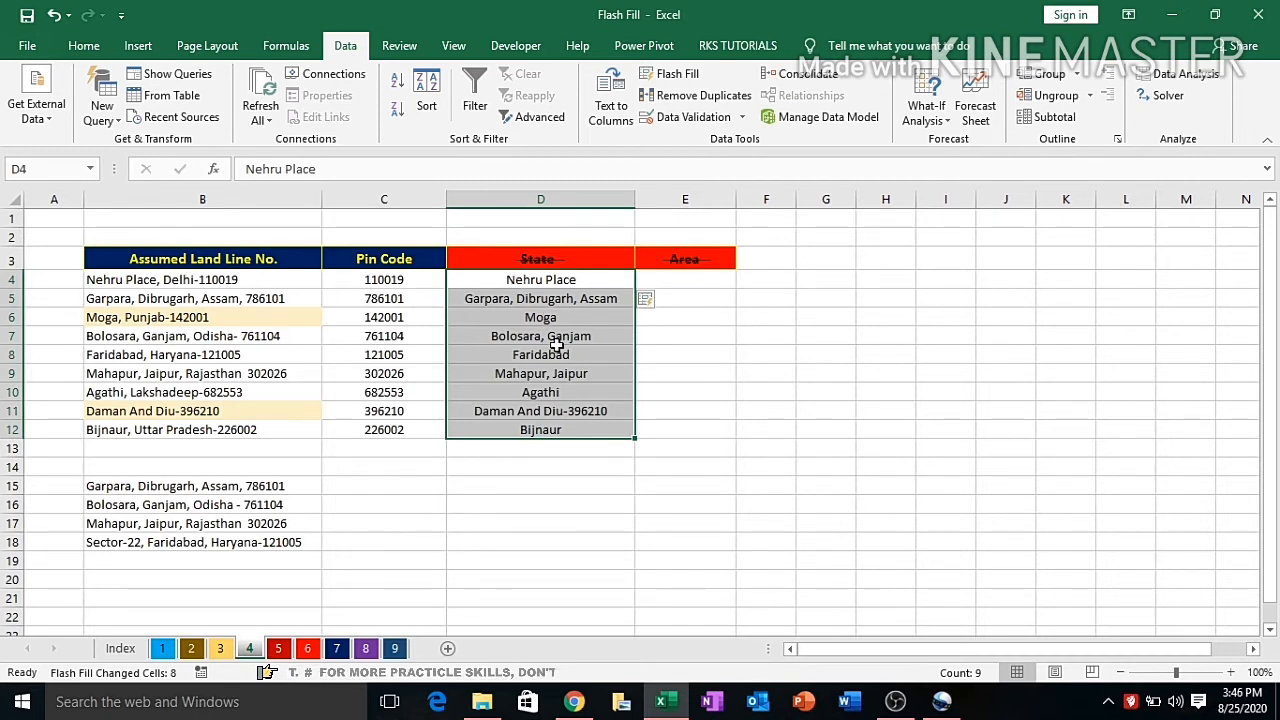
pyautogui.click(640, 340)
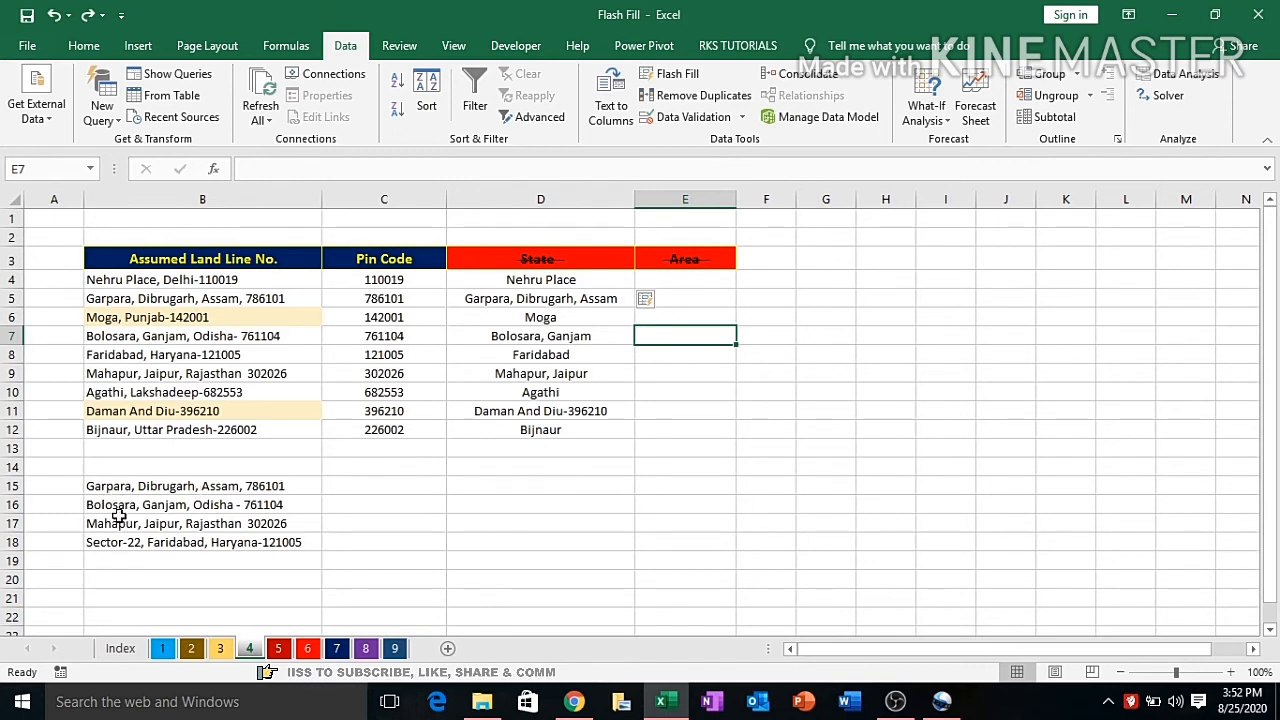
# Step: Enter "Garpara" in C15 beside the consistently separated addresses and Flash Fill the area names down to C18
pyautogui.moveTo(172, 486); pyautogui.dragTo(176, 539)
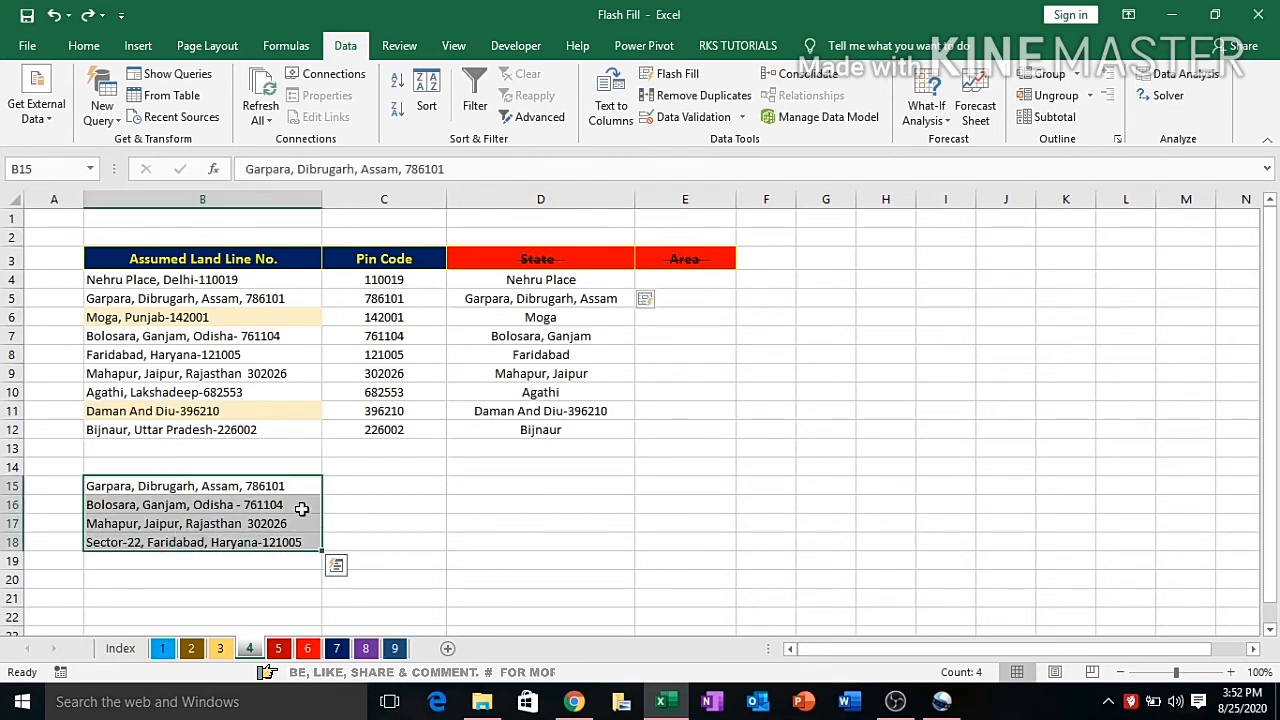
pyautogui.click(360, 502)
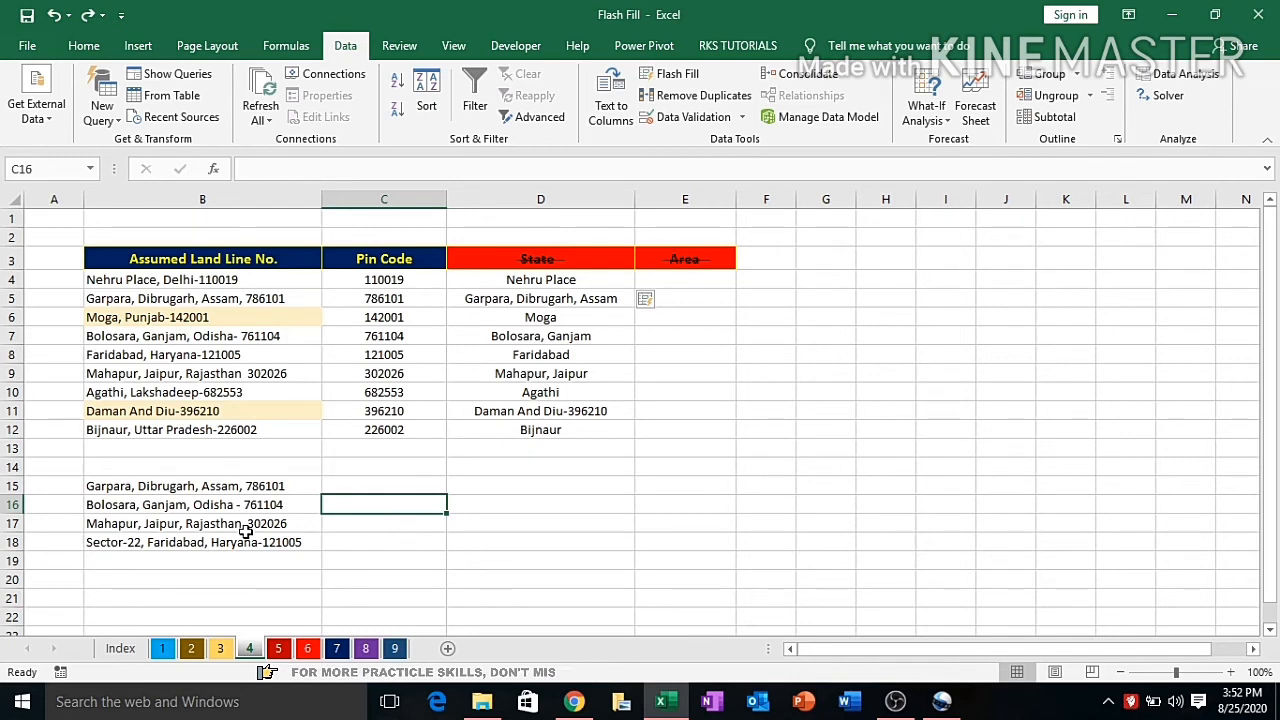
pyautogui.click(372, 485)
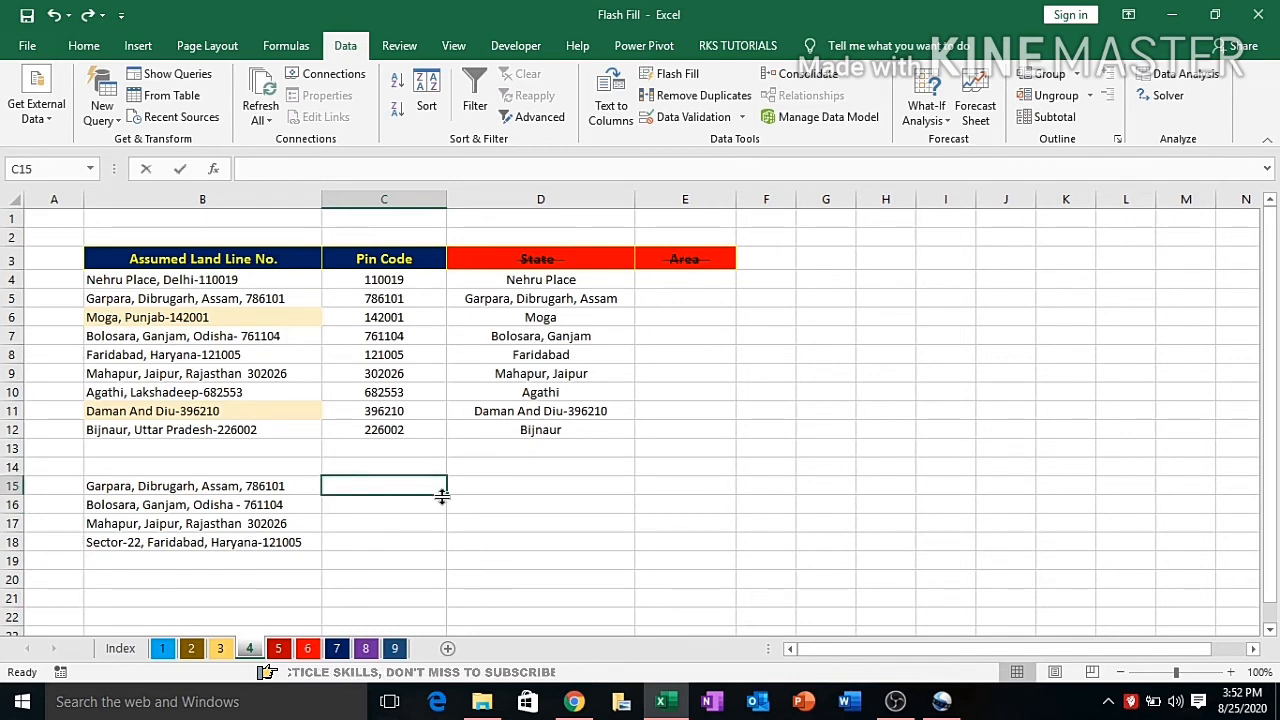
pyautogui.write('Ga')
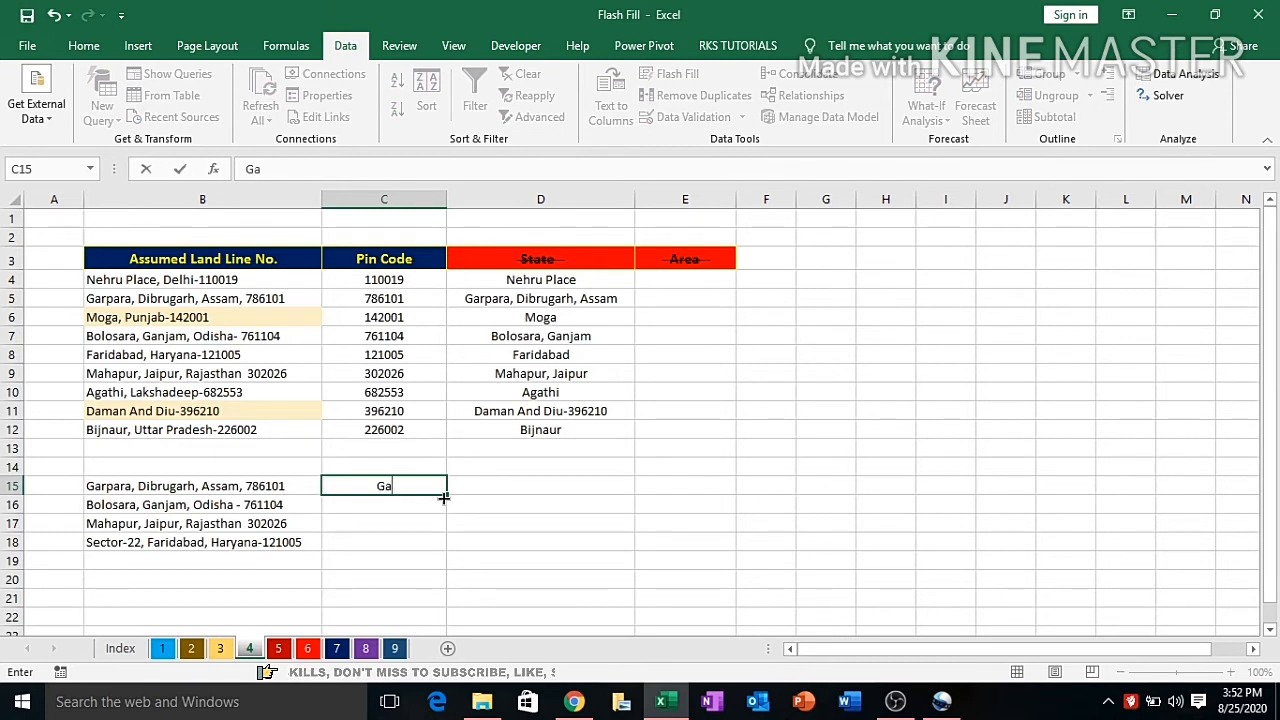
pyautogui.write('rpara')
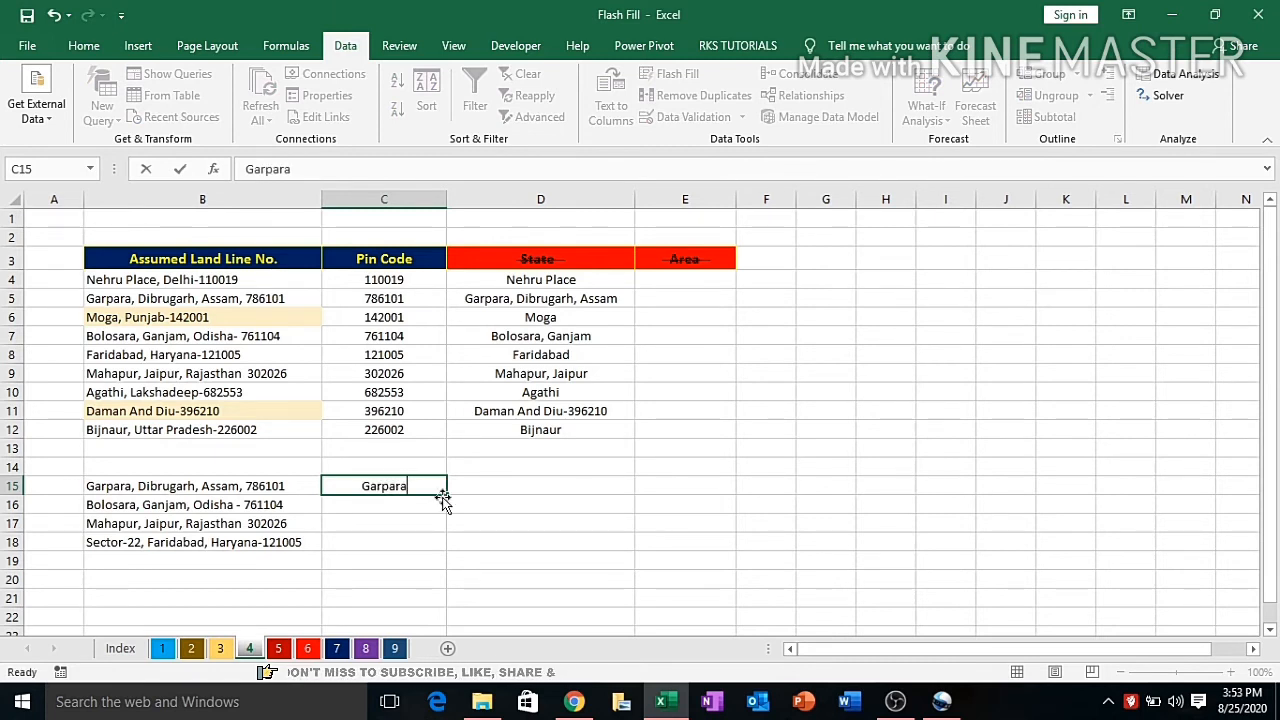
pyautogui.hotkey('ctrl', 'Return')
pyautogui.hotkey('shift', 'Down')
pyautogui.hotkey('shift', 'Down')
pyautogui.hotkey('shift', 'Down')
pyautogui.hotkey('ctrl', 'e')
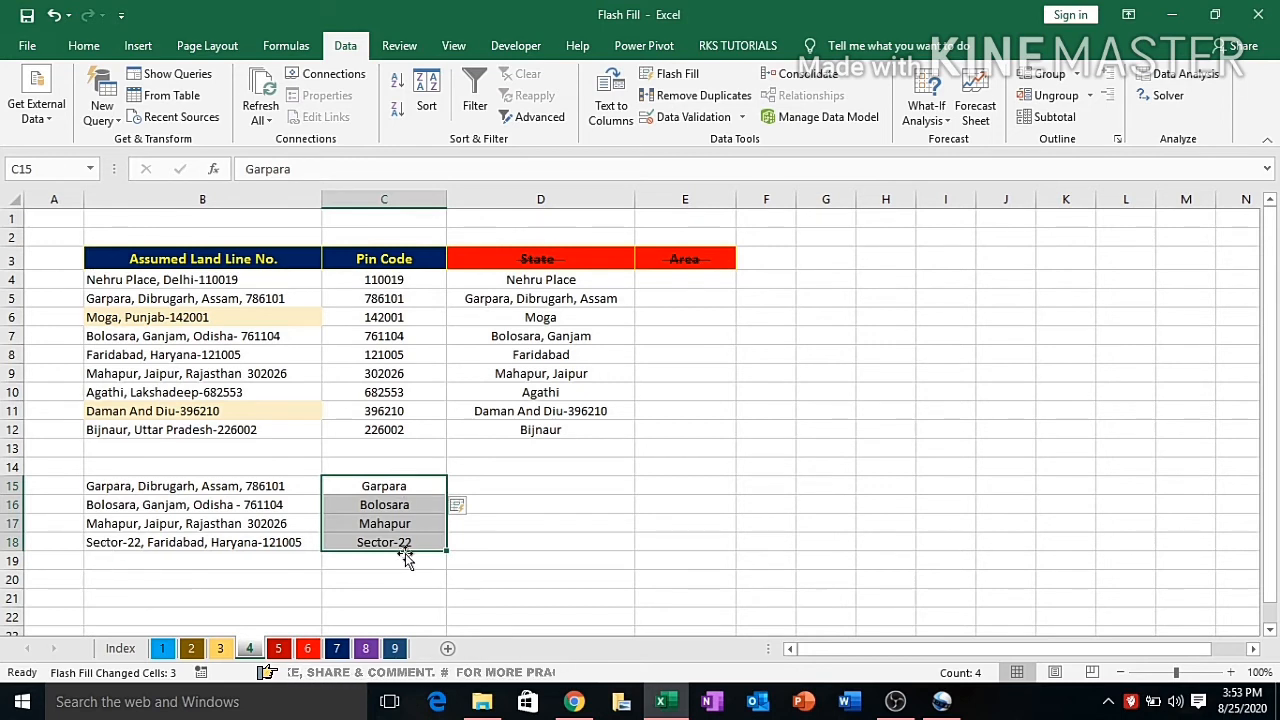
# Step: Enter "Dibrugarh" in D15 as the district example and Flash Fill it down to D18
pyautogui.click(497, 485)
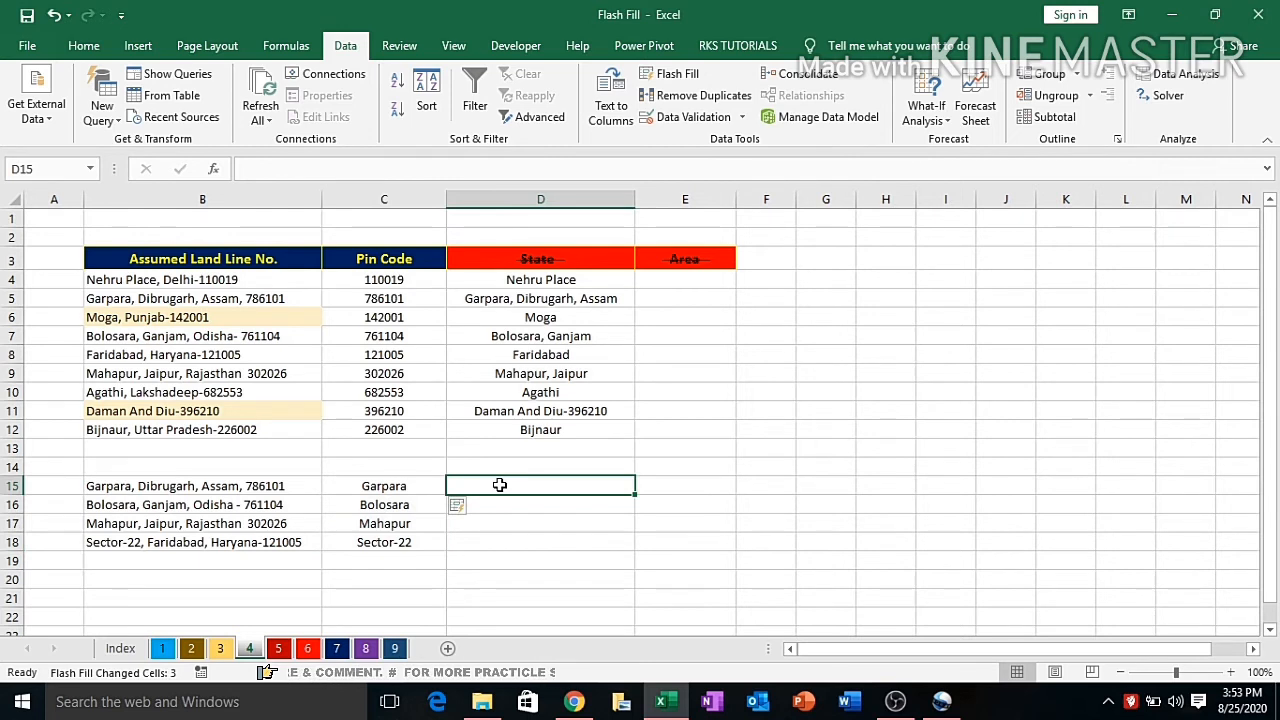
pyautogui.write('Di')
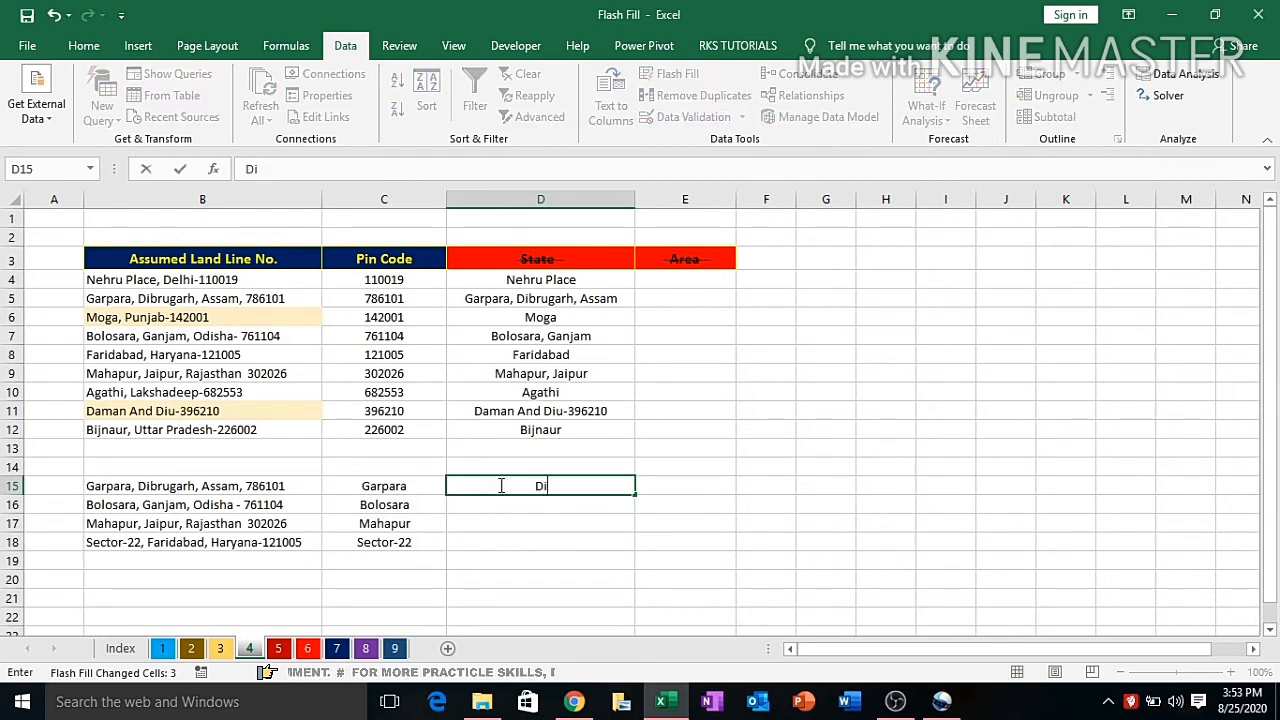
pyautogui.write('brugarh')
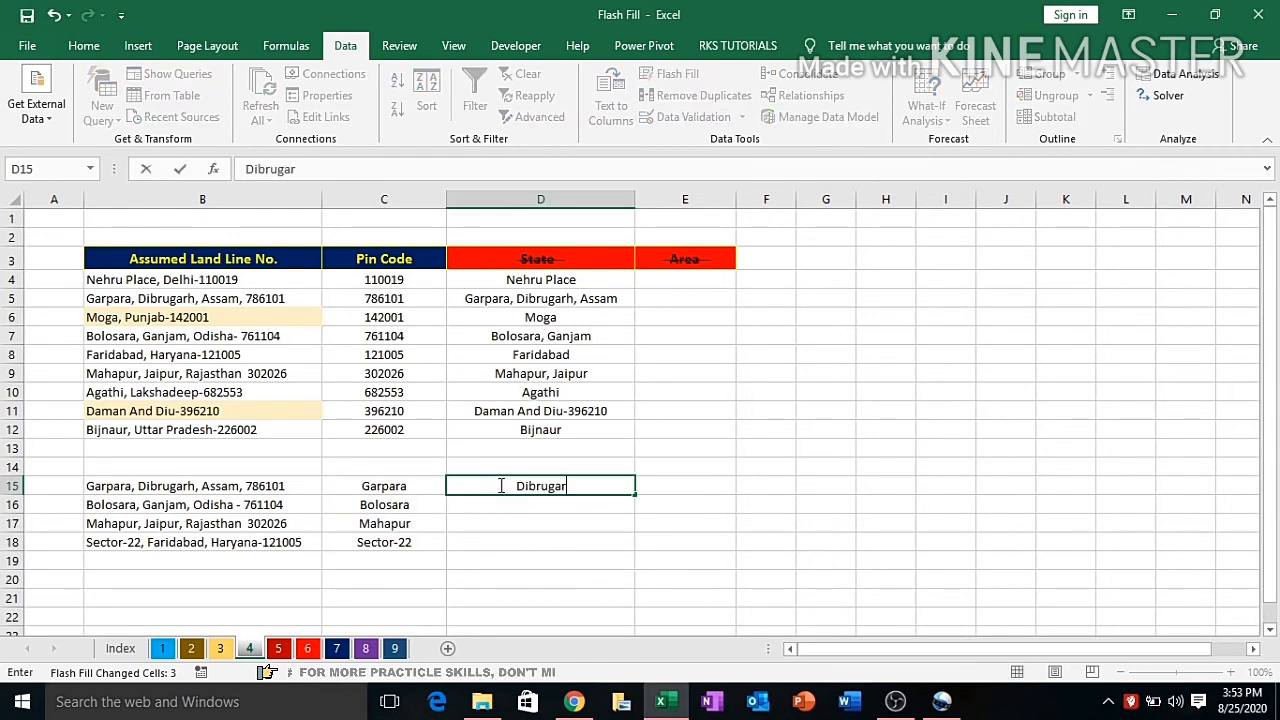
pyautogui.hotkey('ctrl', 'Return')
pyautogui.hotkey('shift', 'Down')
pyautogui.hotkey('shift', 'Down')
pyautogui.hotkey('shift', 'Down')
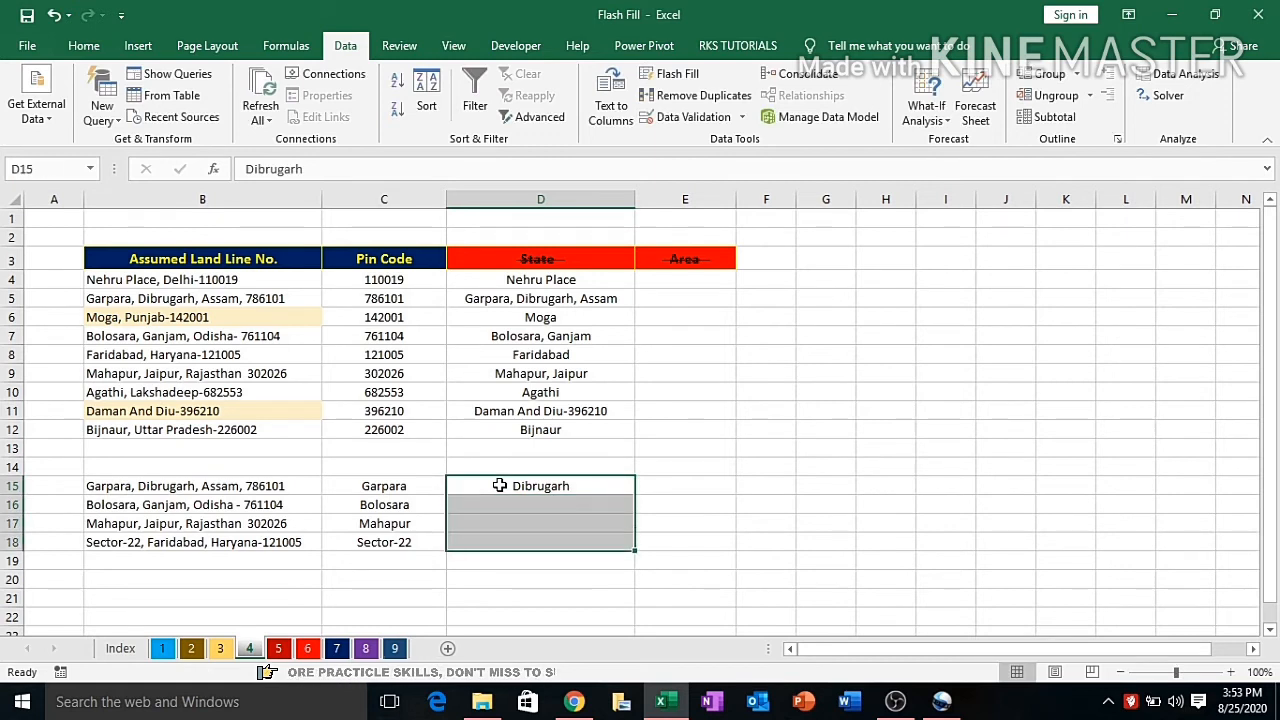
pyautogui.hotkey('ctrl', 'e')
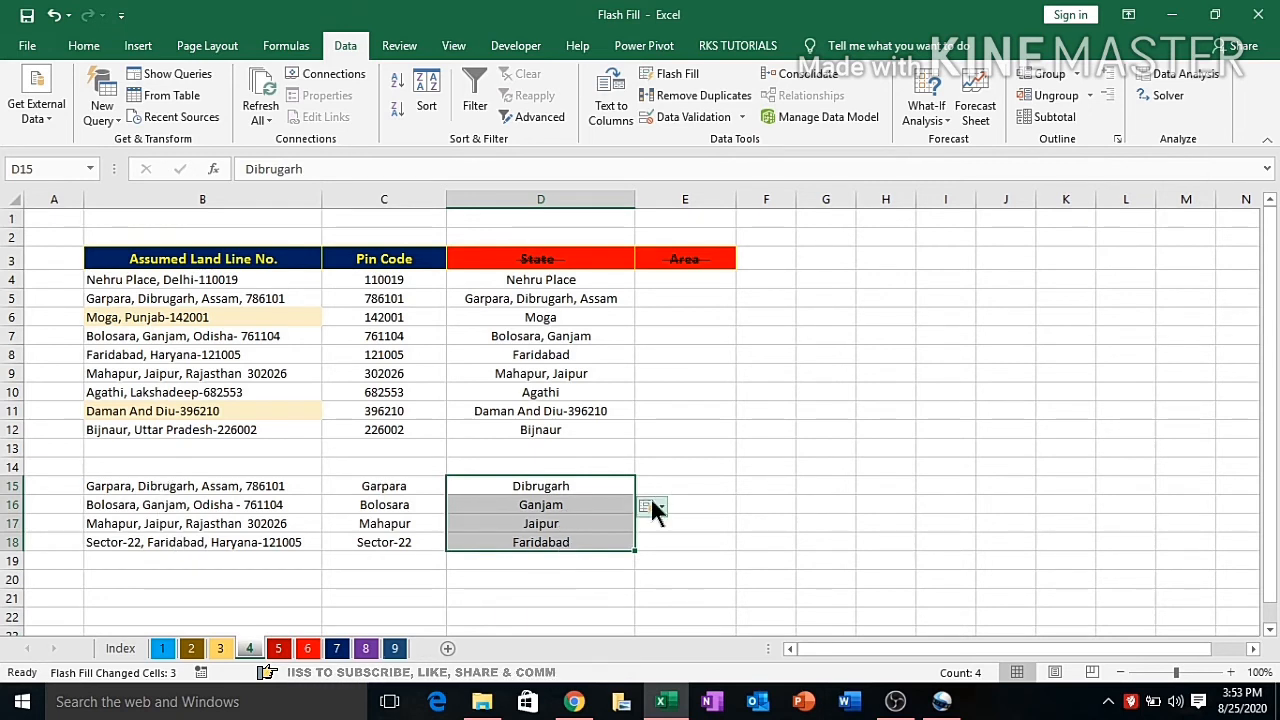
# Step: Enter "Assam" in E15 as the state example and Flash Fill it down to E18
pyautogui.click(690, 482)
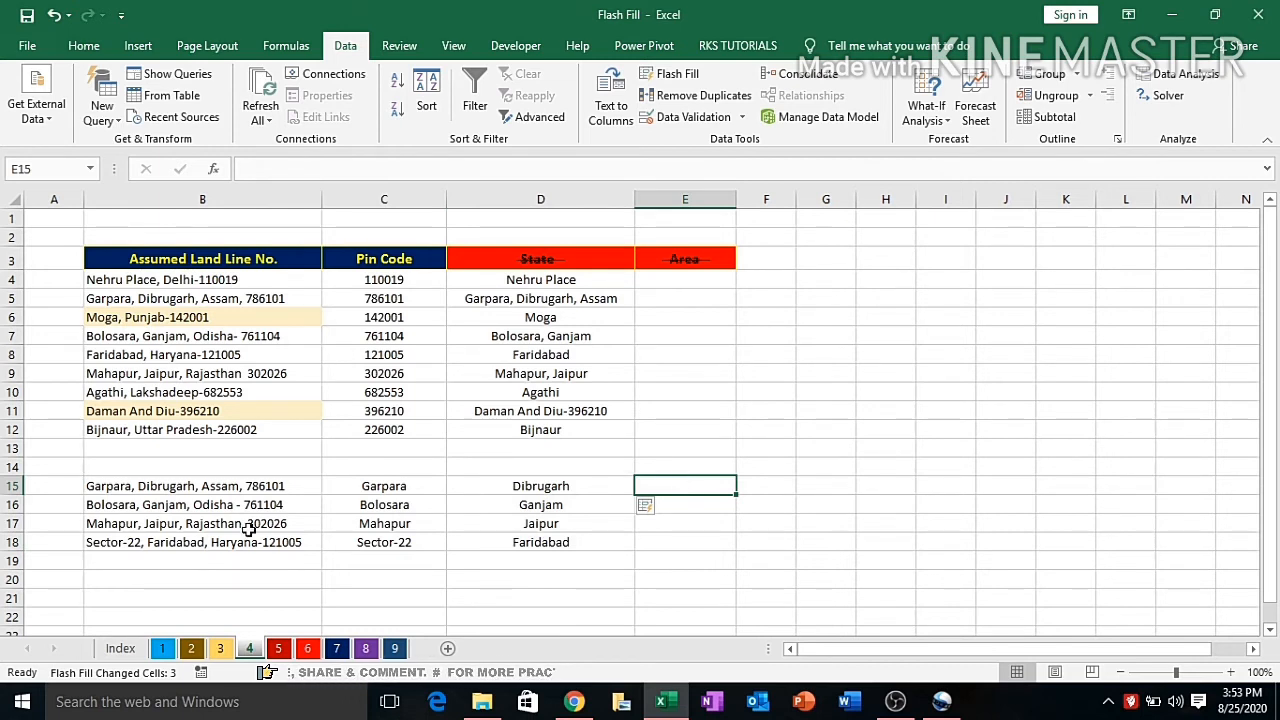
pyautogui.write('A')
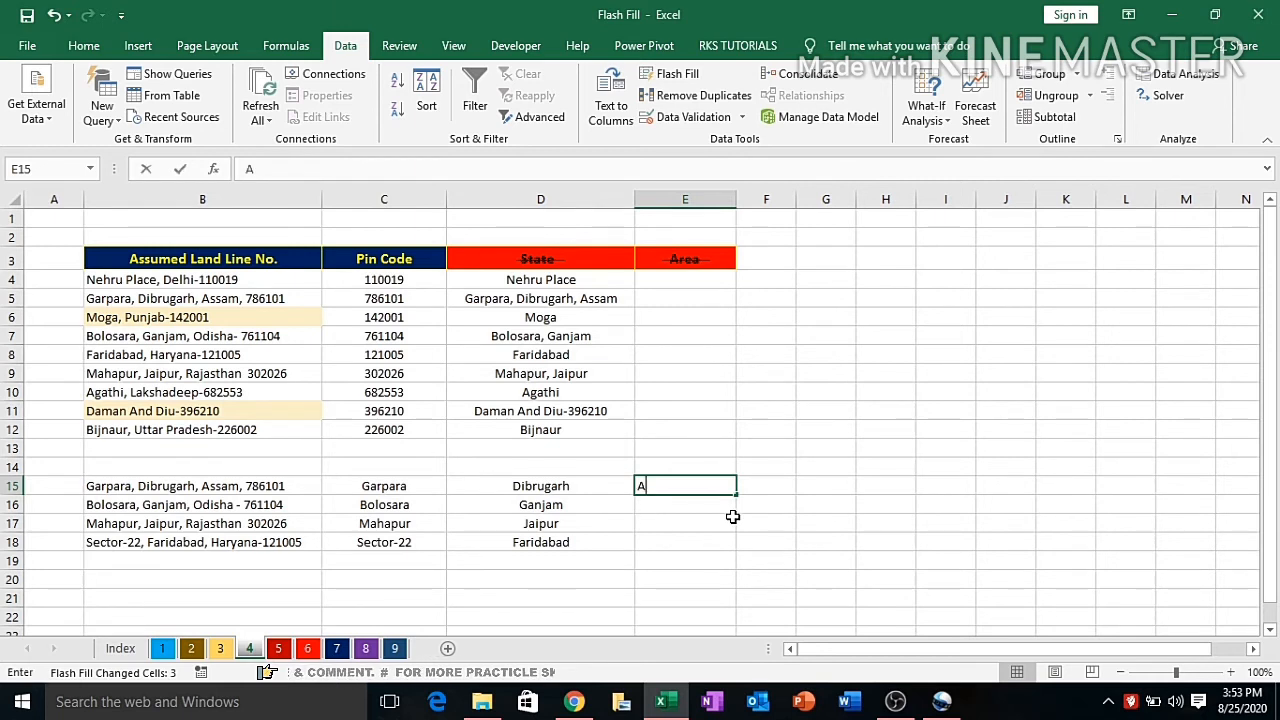
pyautogui.write('ssam')
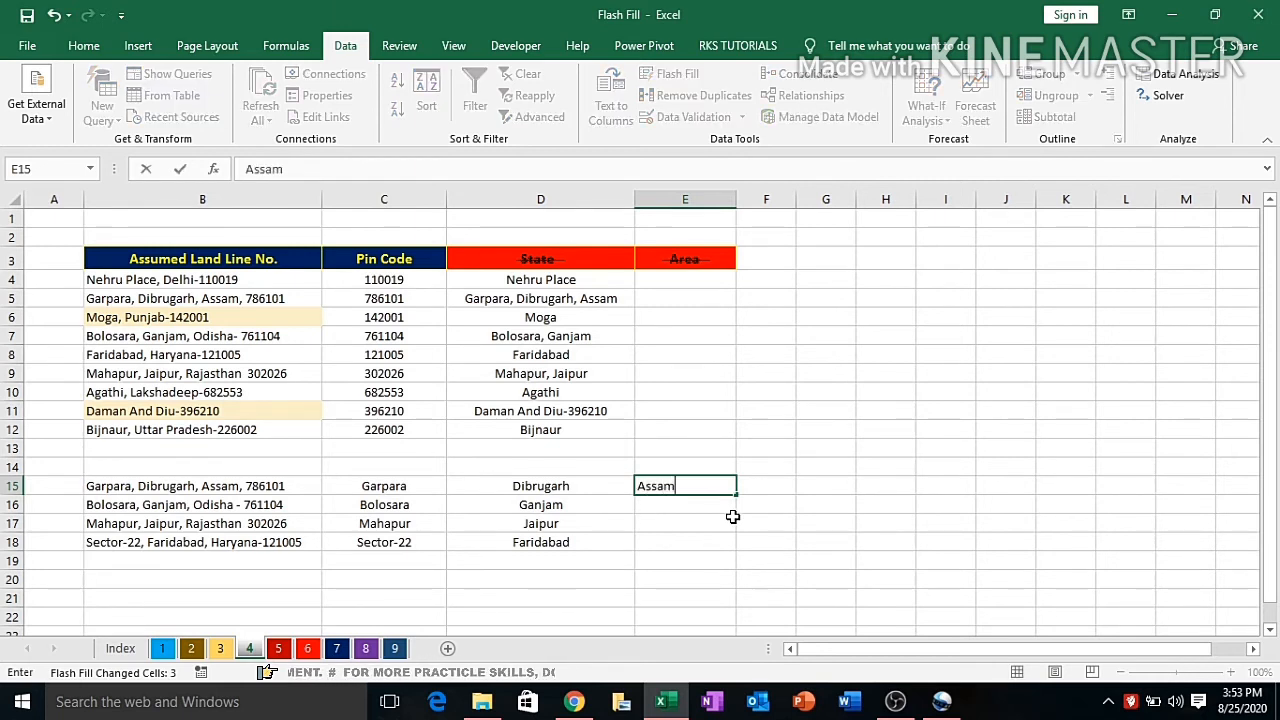
pyautogui.press('Return')
pyautogui.press('Up')
pyautogui.hotkey('shift', 'Down')
pyautogui.hotkey('shift', 'Down')
pyautogui.hotkey('shift', 'Down')
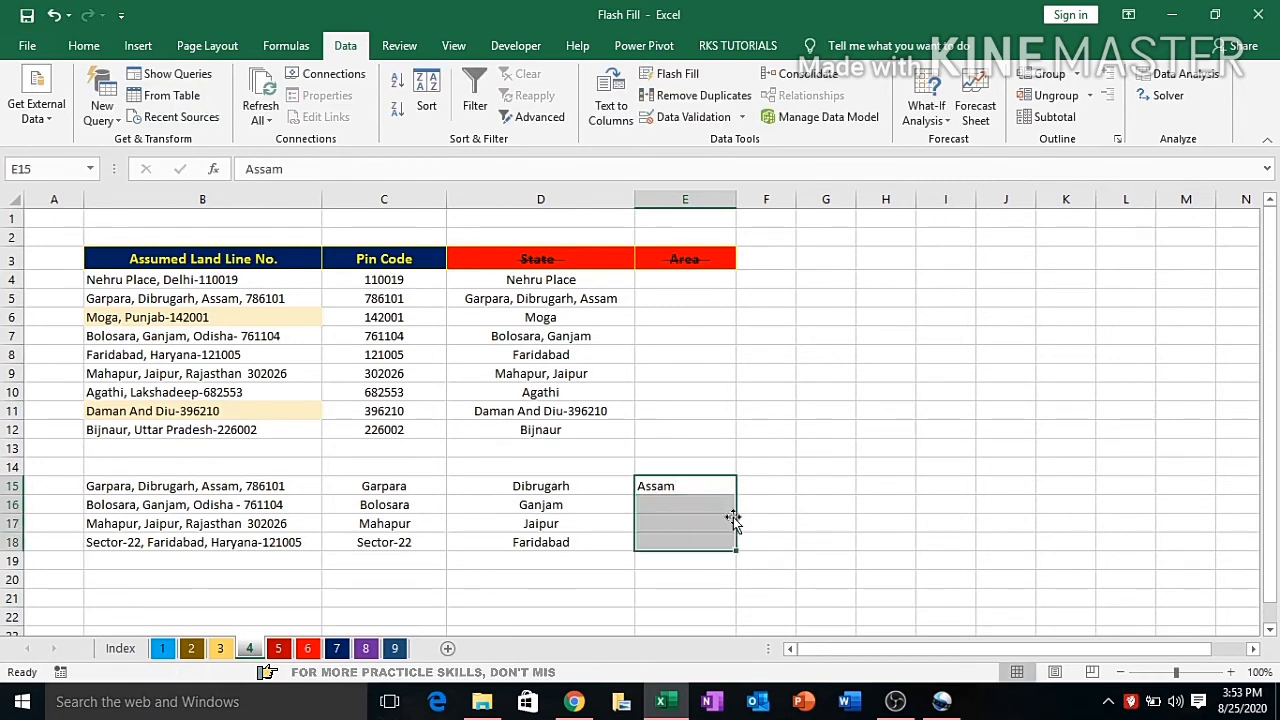
pyautogui.hotkey('ctrl', 'e')
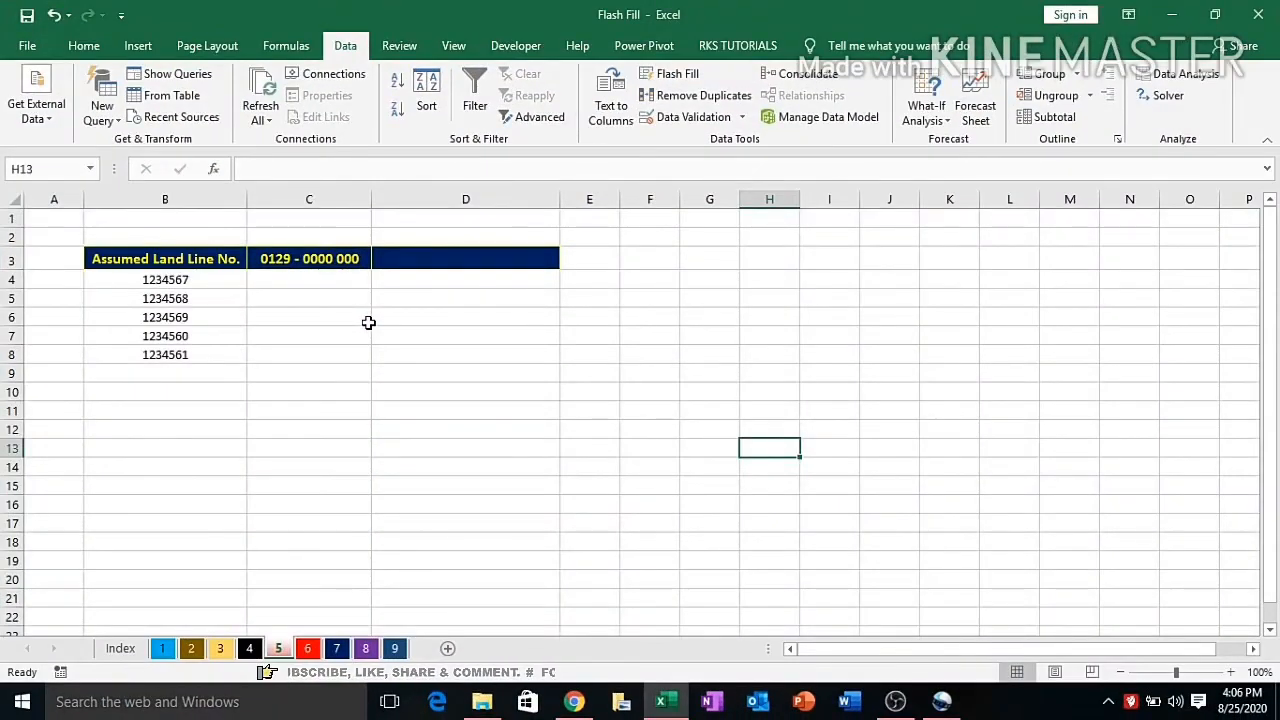
# Step: Enter the first landline number in C4 on sheet 5, formatted in the 0129 - 0000 000 pattern
pyautogui.moveTo(172, 281); pyautogui.dragTo(165, 354)
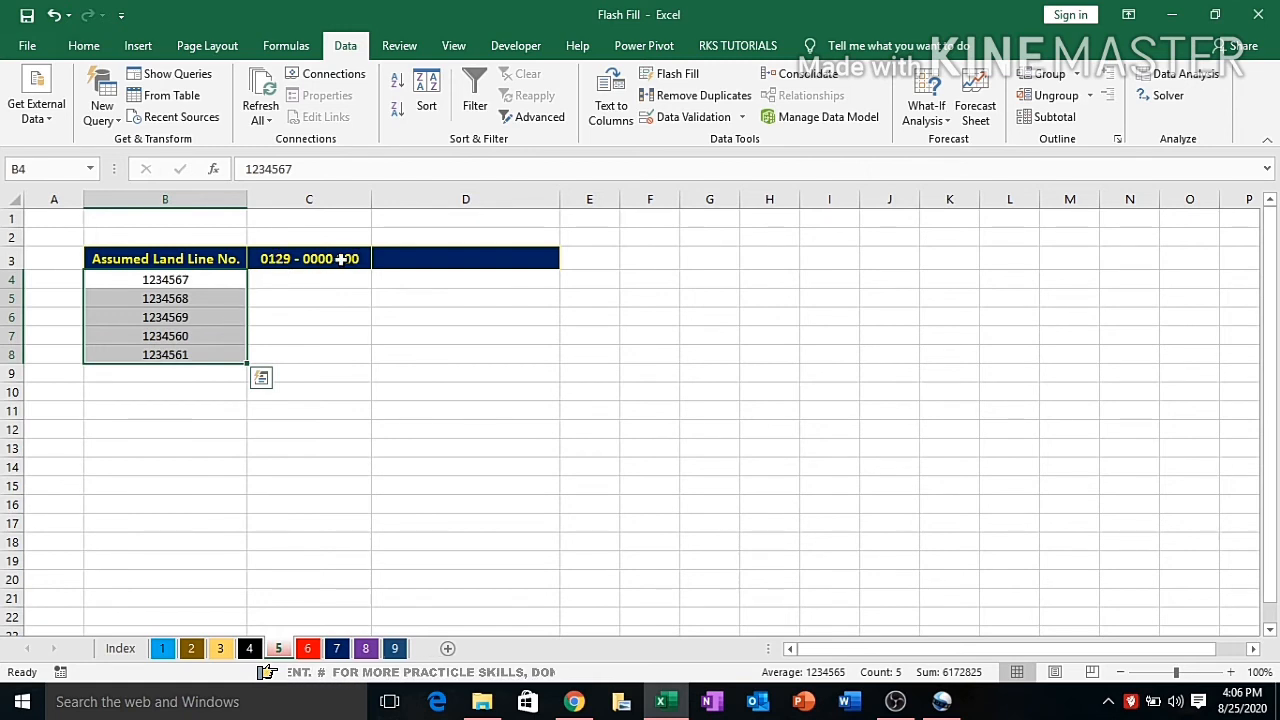
pyautogui.click(295, 276)
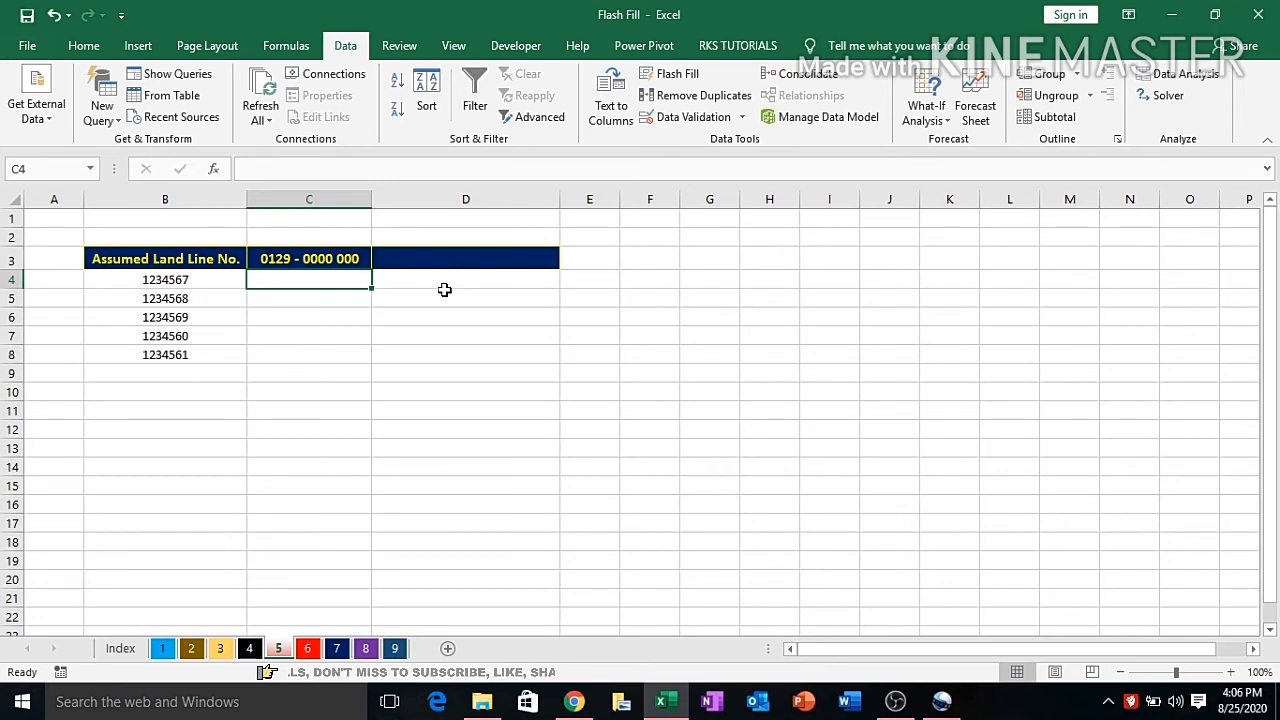
pyautogui.write('0')
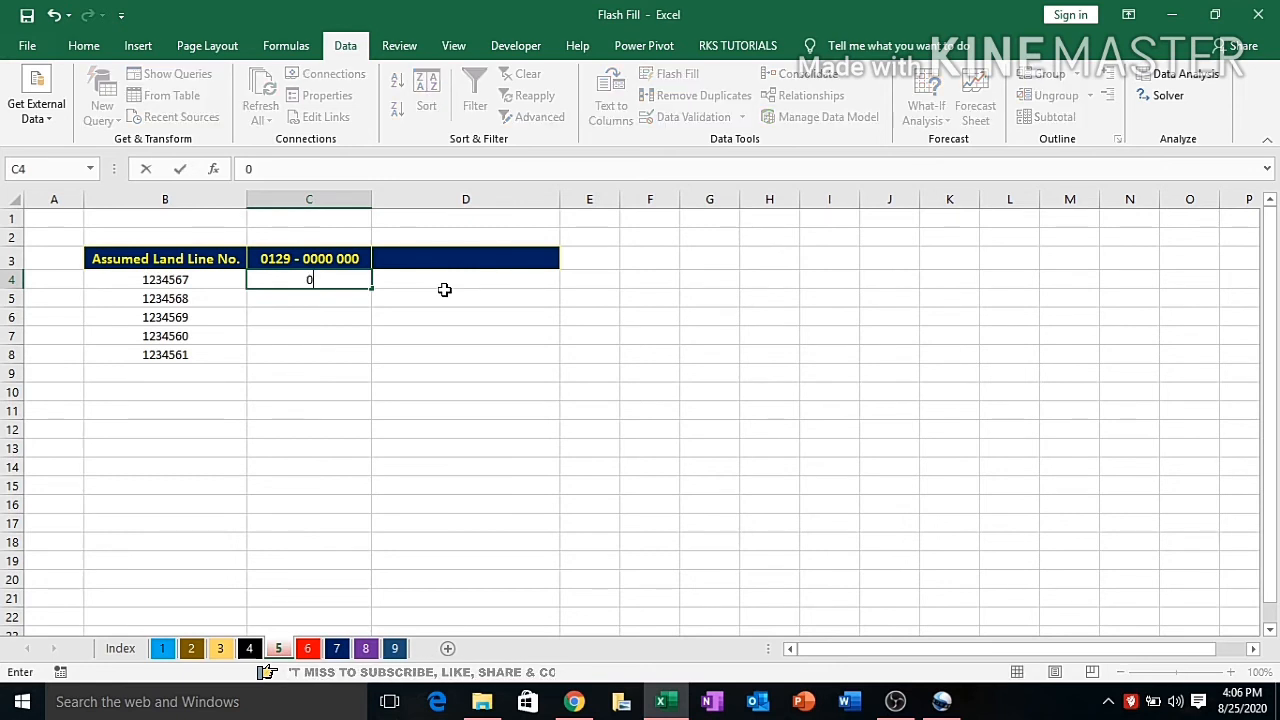
pyautogui.write('129')
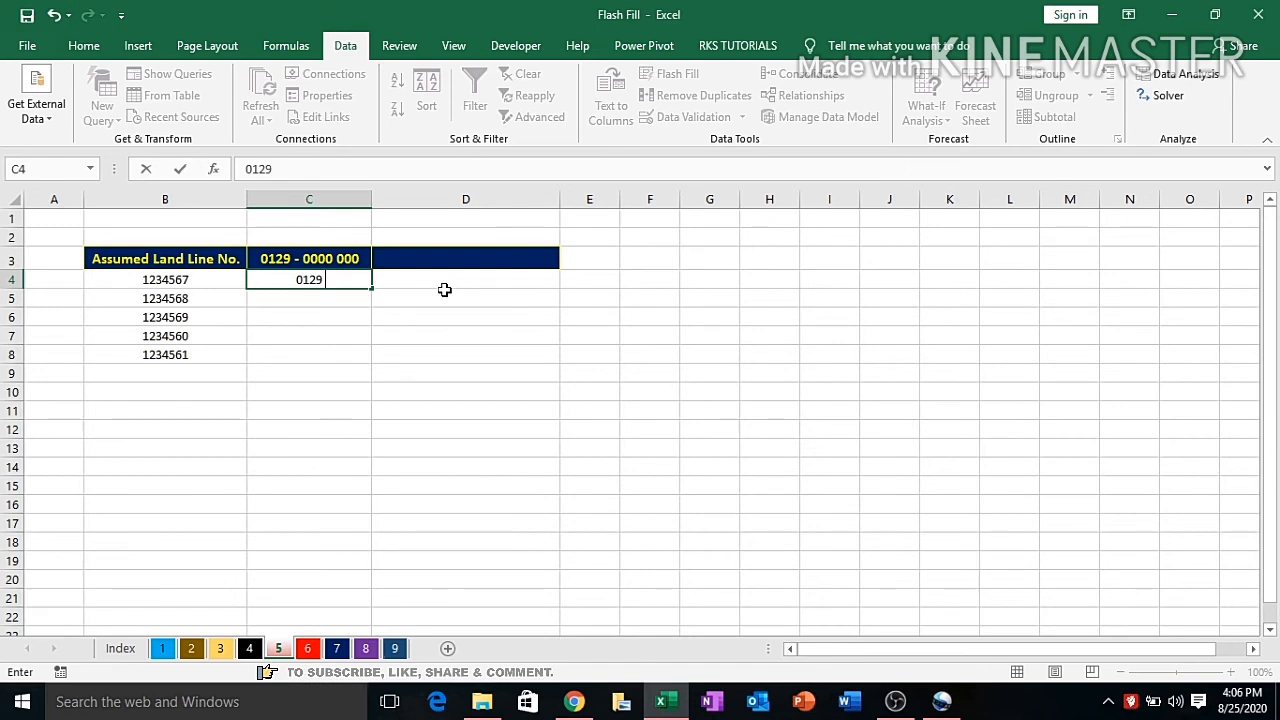
pyautogui.write(' - ')
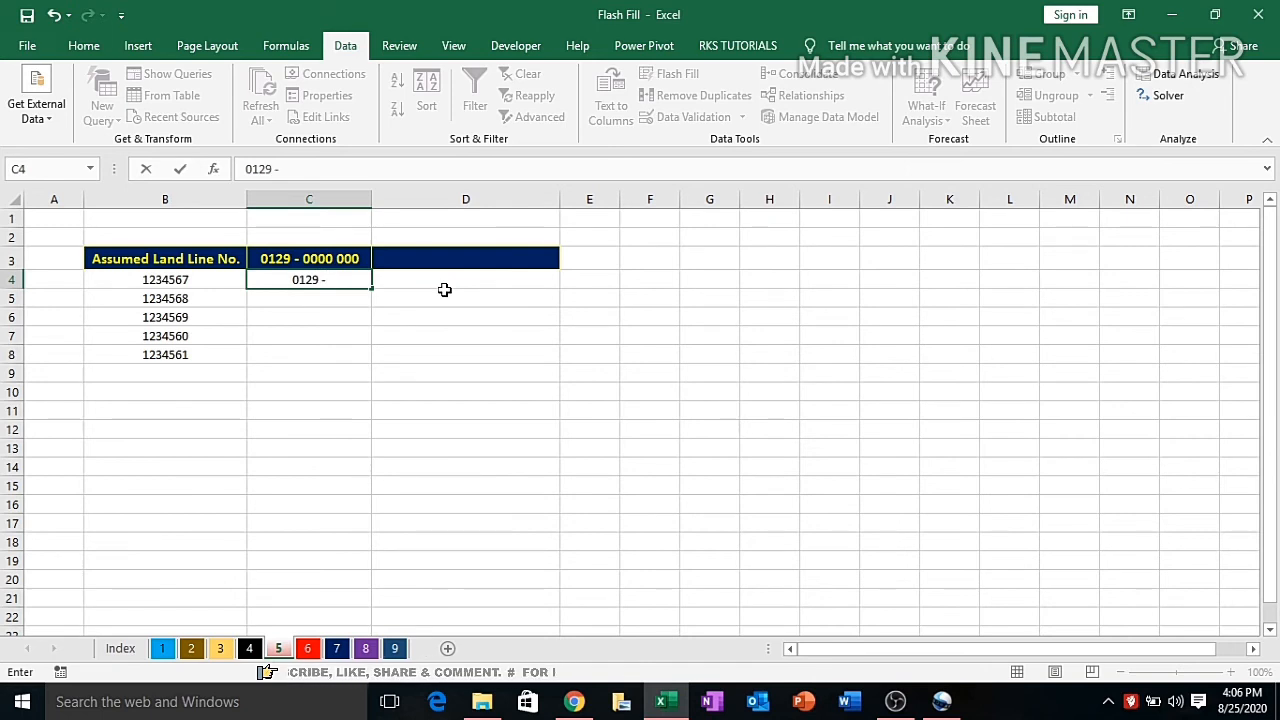
pyautogui.write('1234')
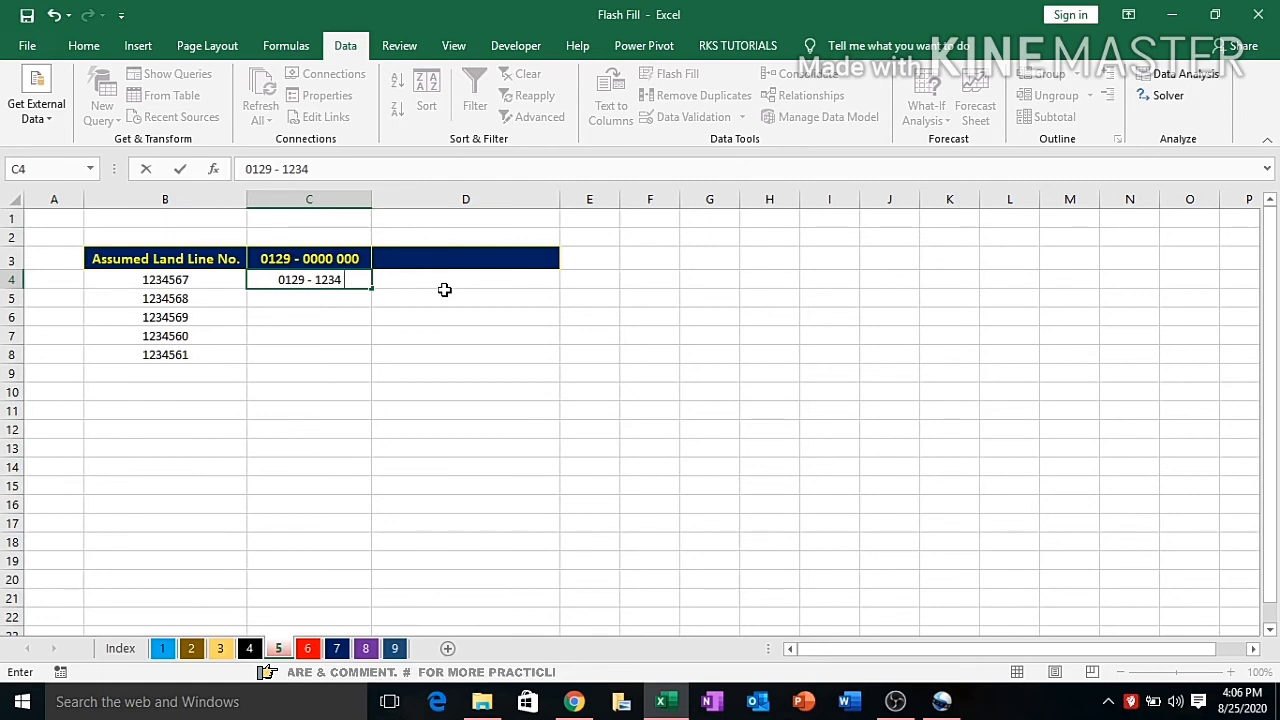
pyautogui.write(' 567')
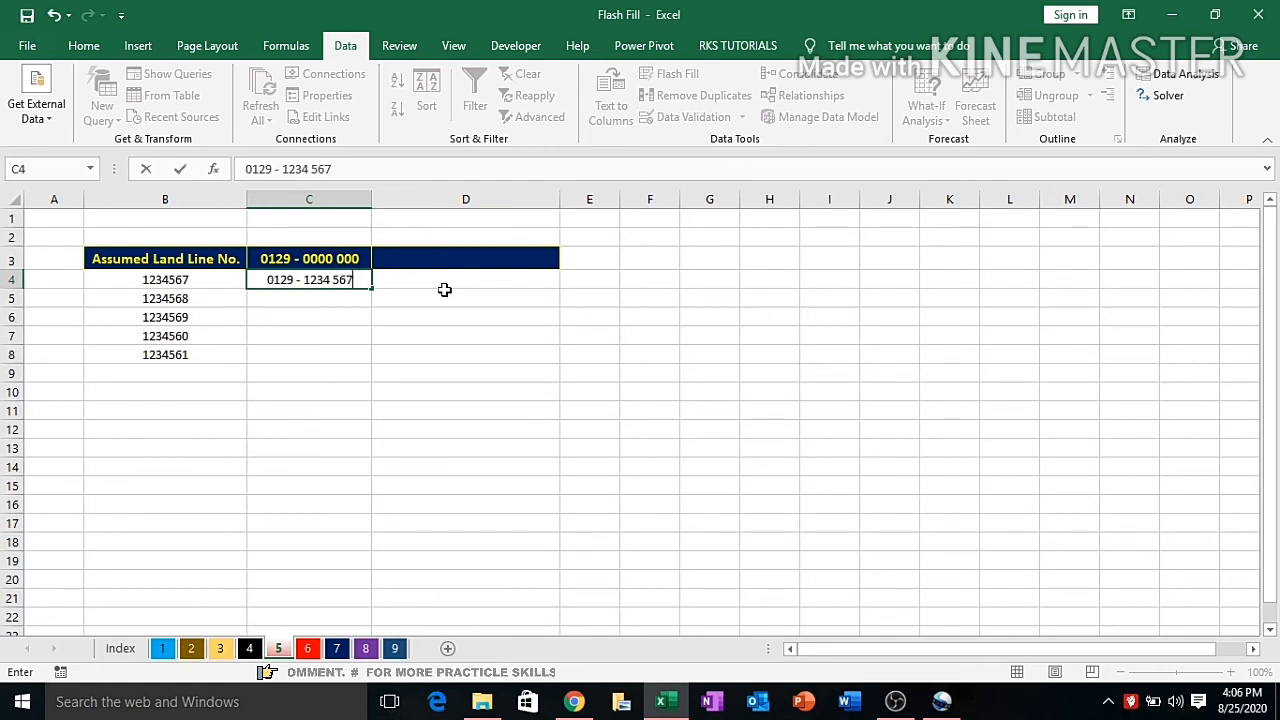
pyautogui.press('Return')
# Step: Flash Fill the 0129 - 0000 000 column from the example in C4 down to C8
pyautogui.press('Up')
pyautogui.hotkey('shift', 'Down')
pyautogui.hotkey('shift', 'Down')
pyautogui.hotkey('shift', 'Down')
pyautogui.hotkey('shift', 'Down')
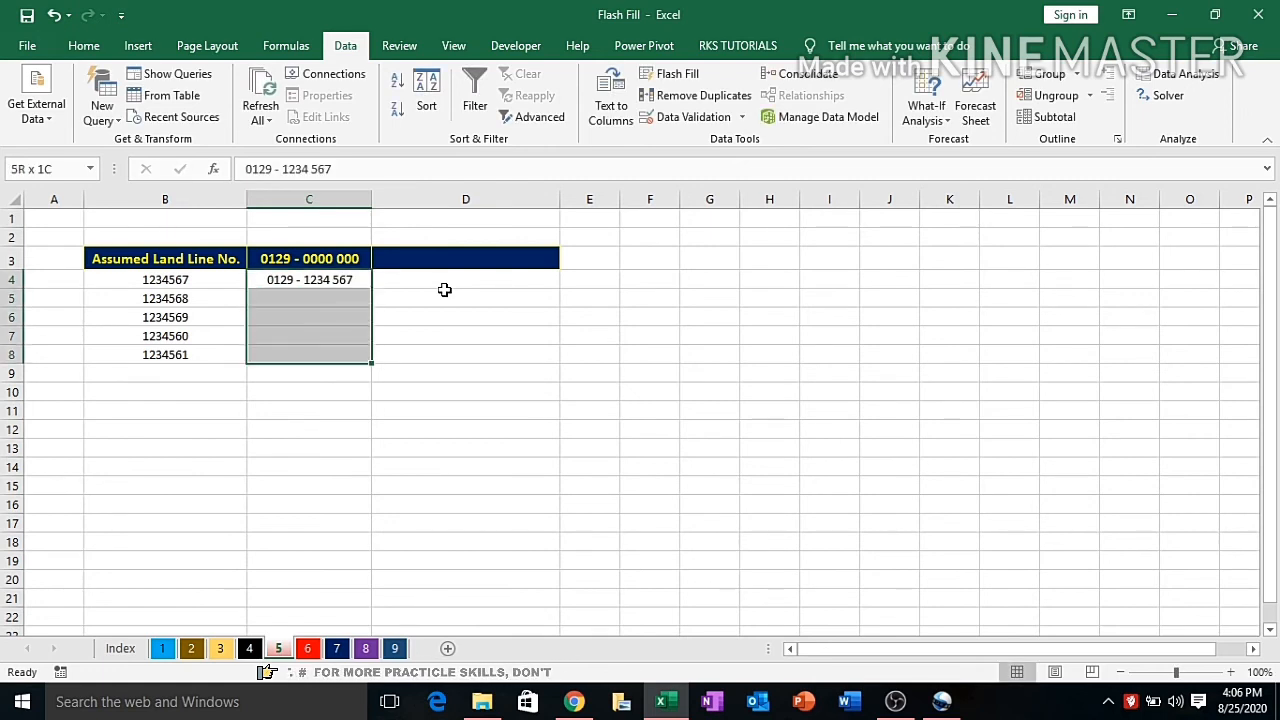
pyautogui.hotkey('ctrl', 'e')
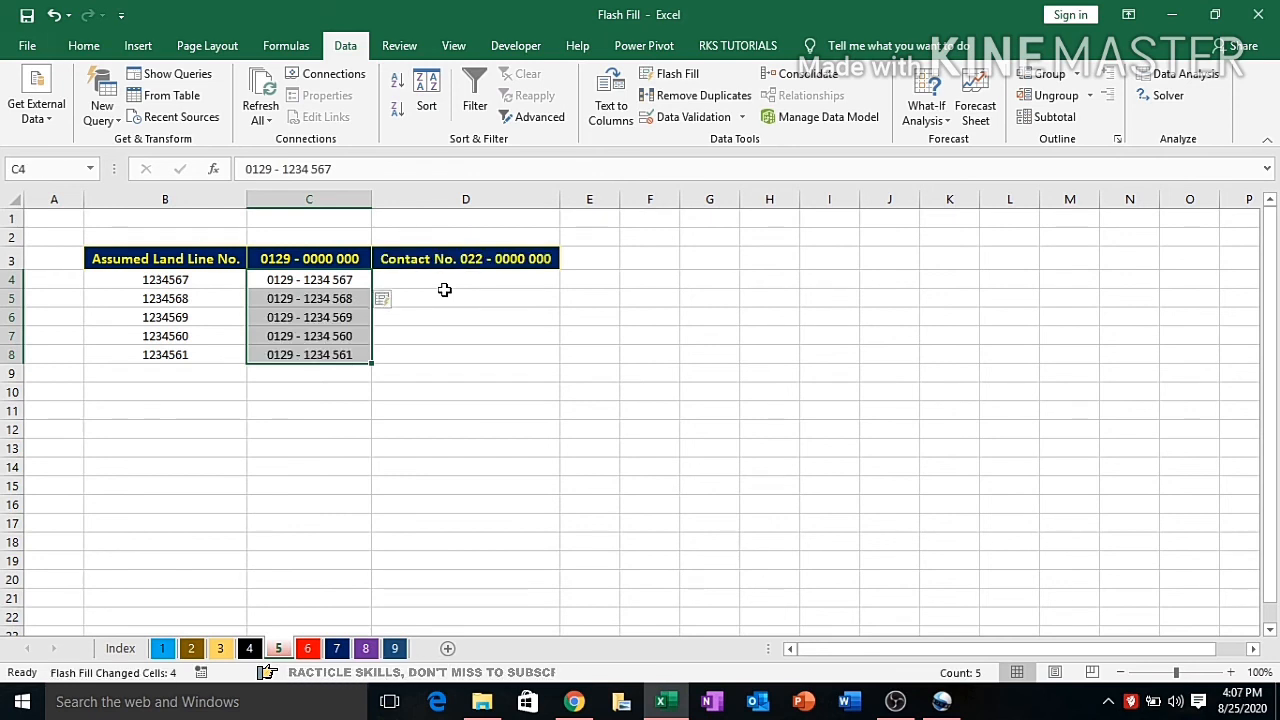
# Step: Examine the header in D3 and the formatted landline numbers in C4:C8
pyautogui.press('Right')
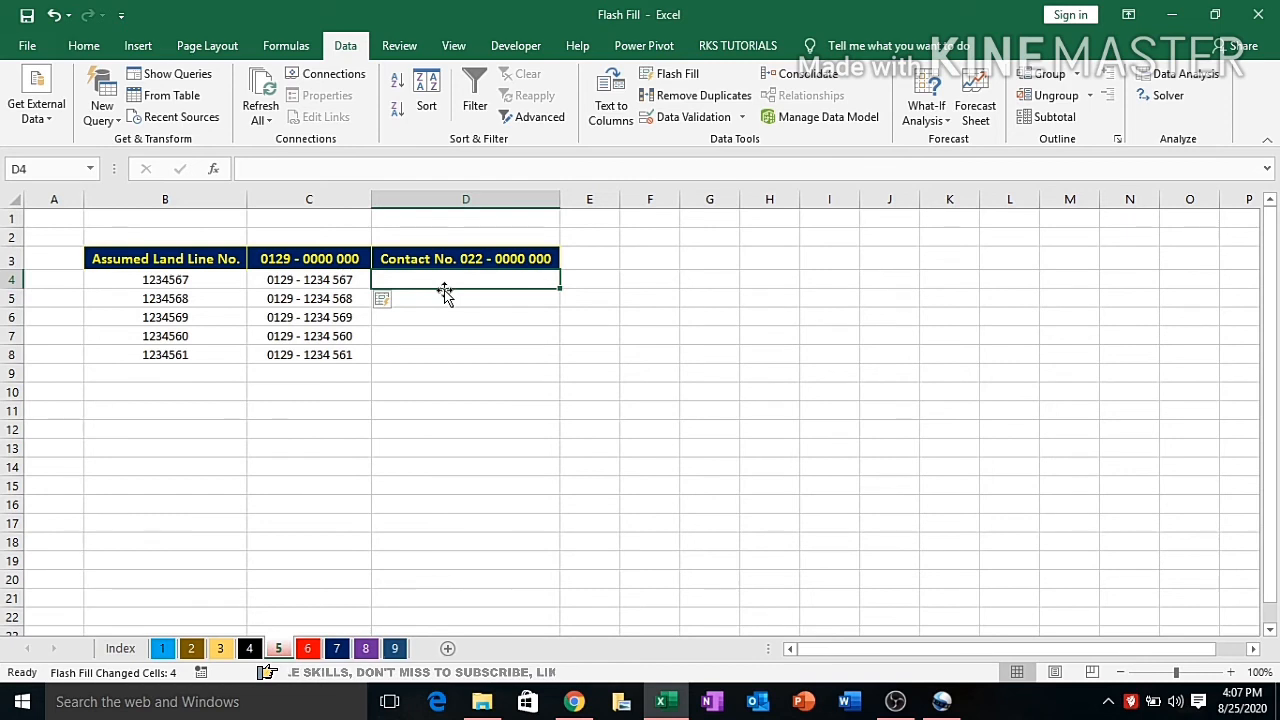
pyautogui.press('Up')
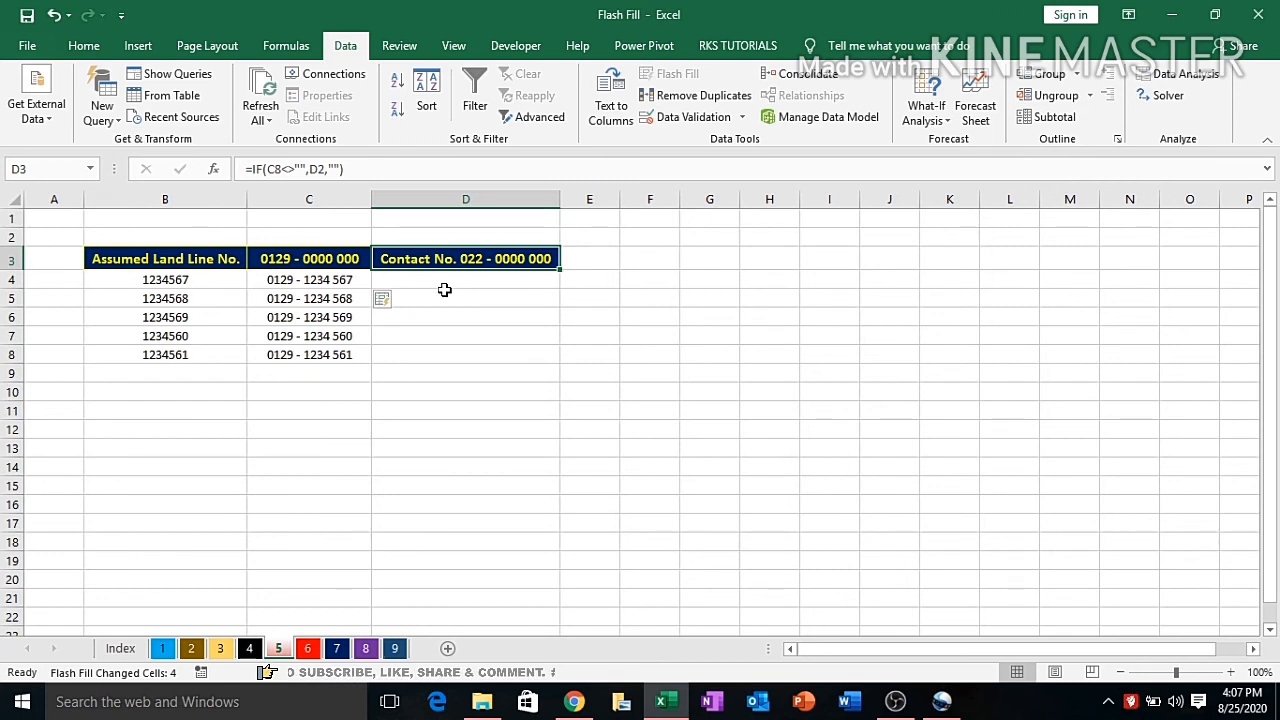
pyautogui.press('Down')
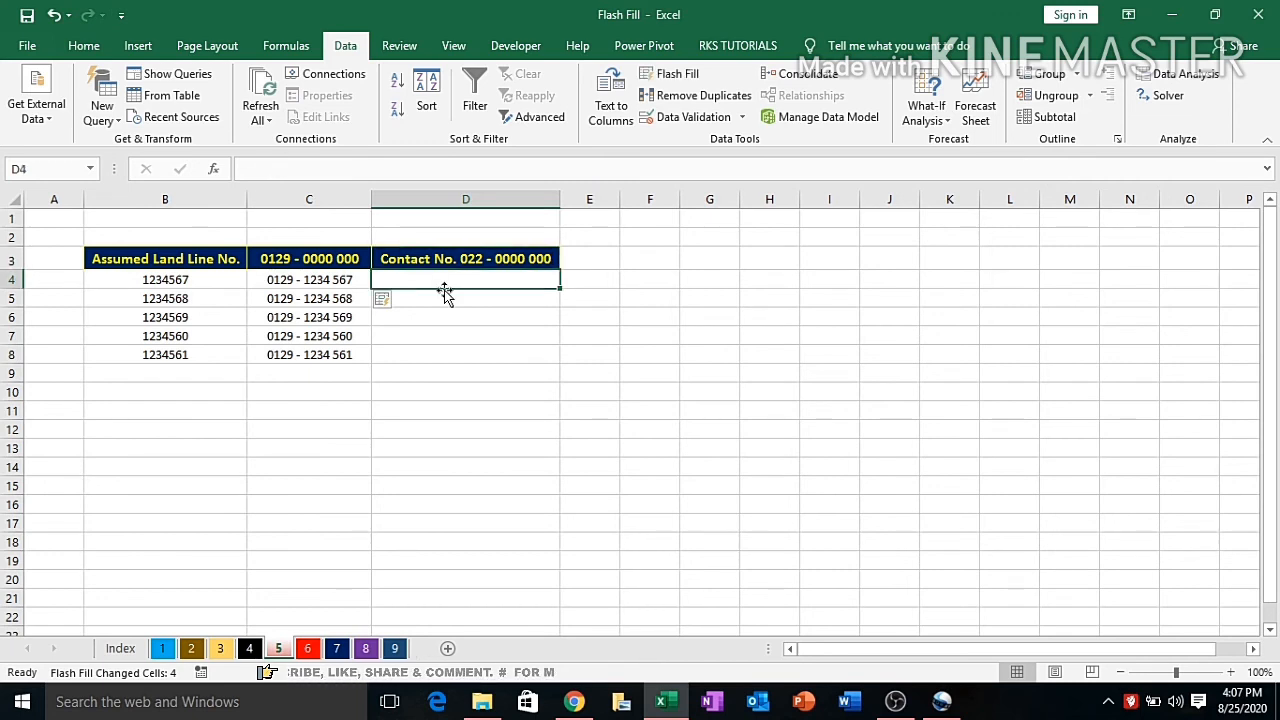
pyautogui.press('Left')
pyautogui.press('Down')
pyautogui.press('Down')
pyautogui.press('Down')
pyautogui.press('Down')
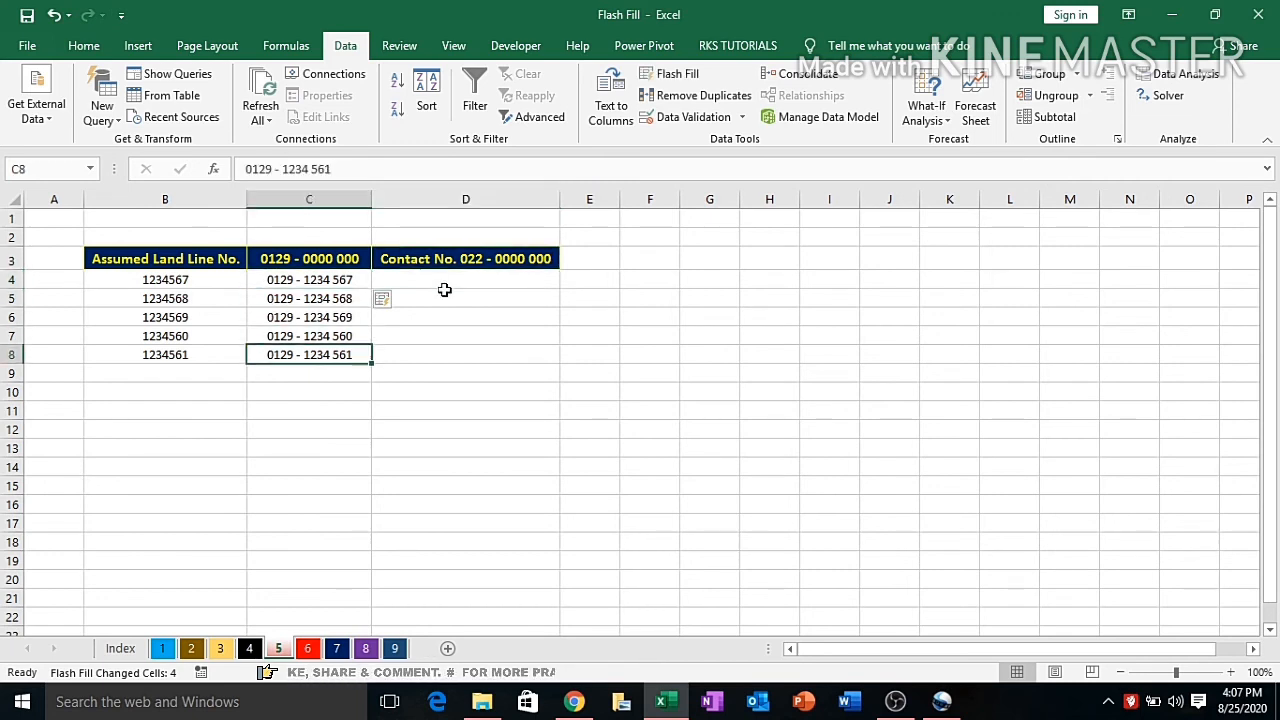
pyautogui.press('Up')
pyautogui.press('Up')
pyautogui.press('Up')
pyautogui.press('Up')
pyautogui.press('Down')
pyautogui.press('Down')
pyautogui.press('Down')
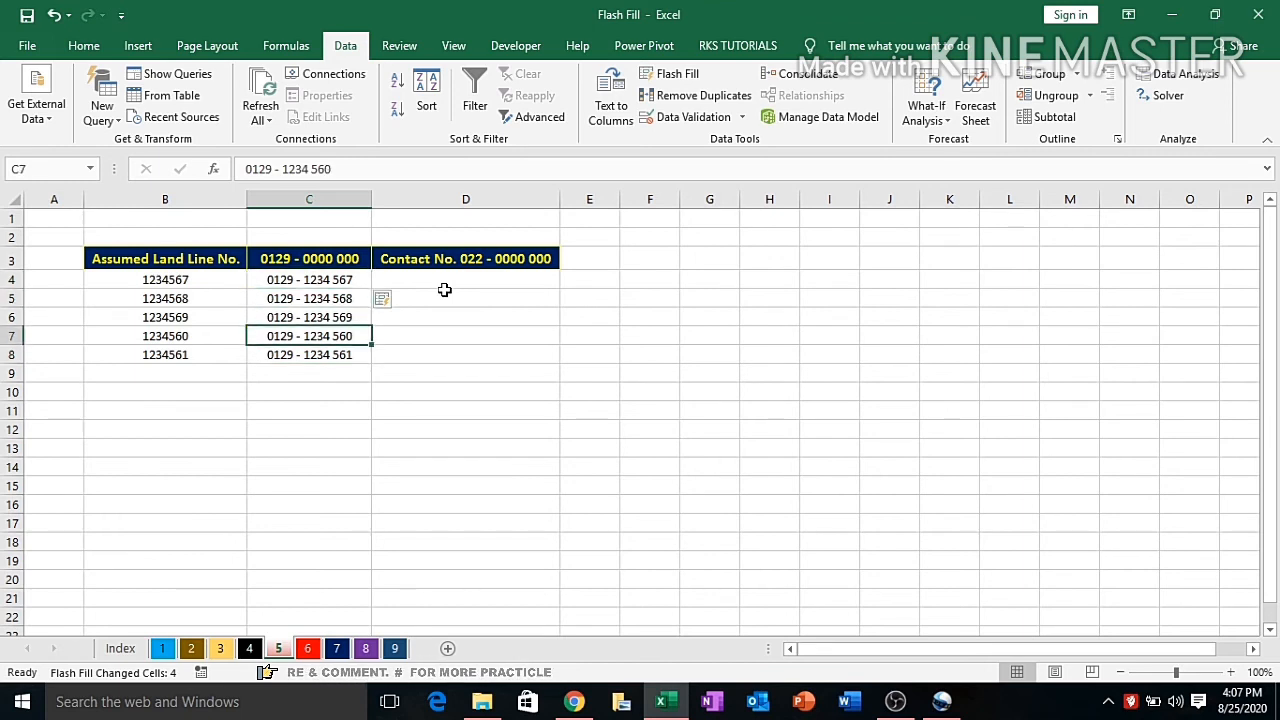
pyautogui.press('Right')
pyautogui.press('Up')
pyautogui.press('Up')
pyautogui.press('Up')
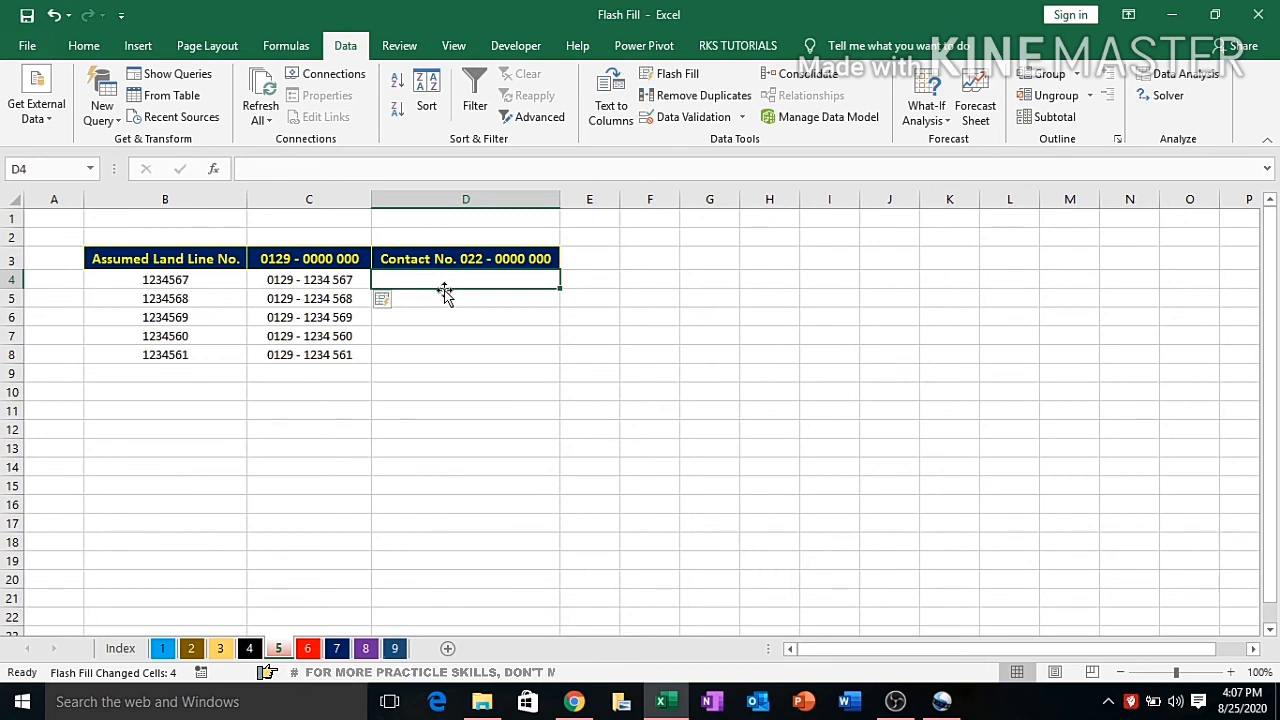
pyautogui.press('Left')
pyautogui.press('Down')
pyautogui.press('Up')
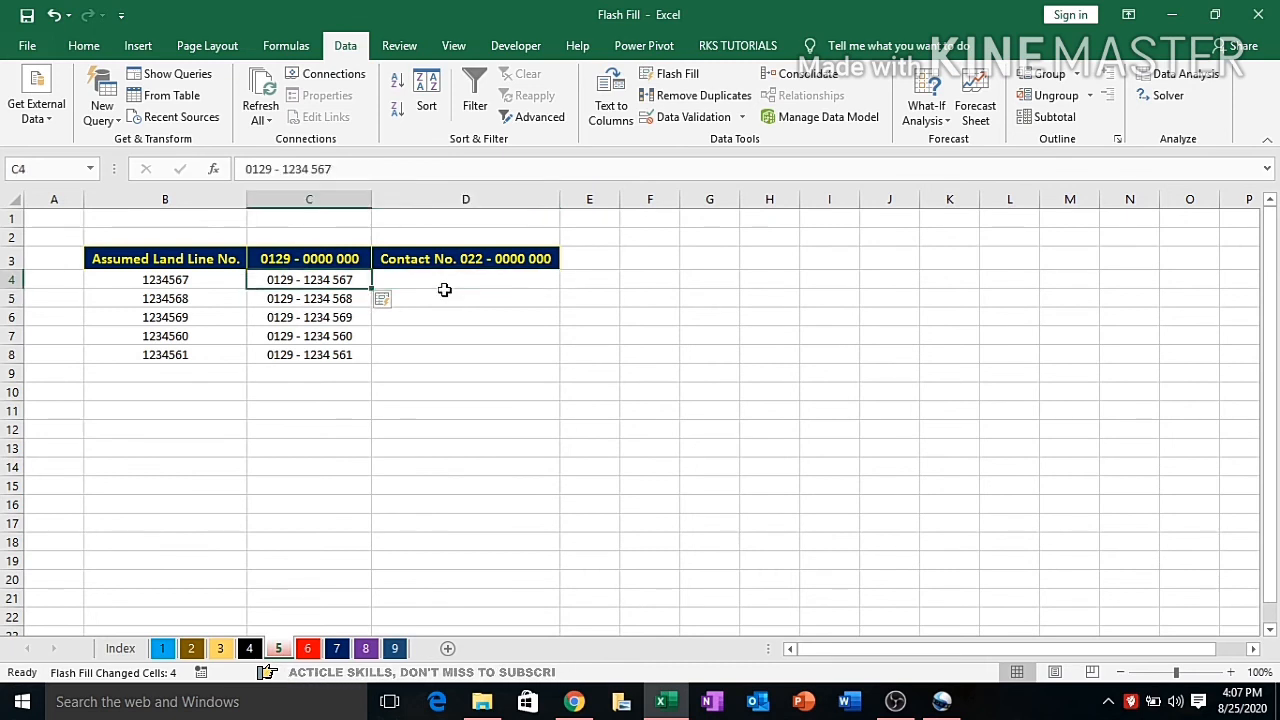
pyautogui.press('Right')
pyautogui.press('Left')
# Step: Clear the formatted landline numbers from C4:C8
pyautogui.hotkey('shift', 'Down')
pyautogui.hotkey('shift', 'Down')
pyautogui.hotkey('shift', 'Down')
pyautogui.hotkey('shift', 'Down')
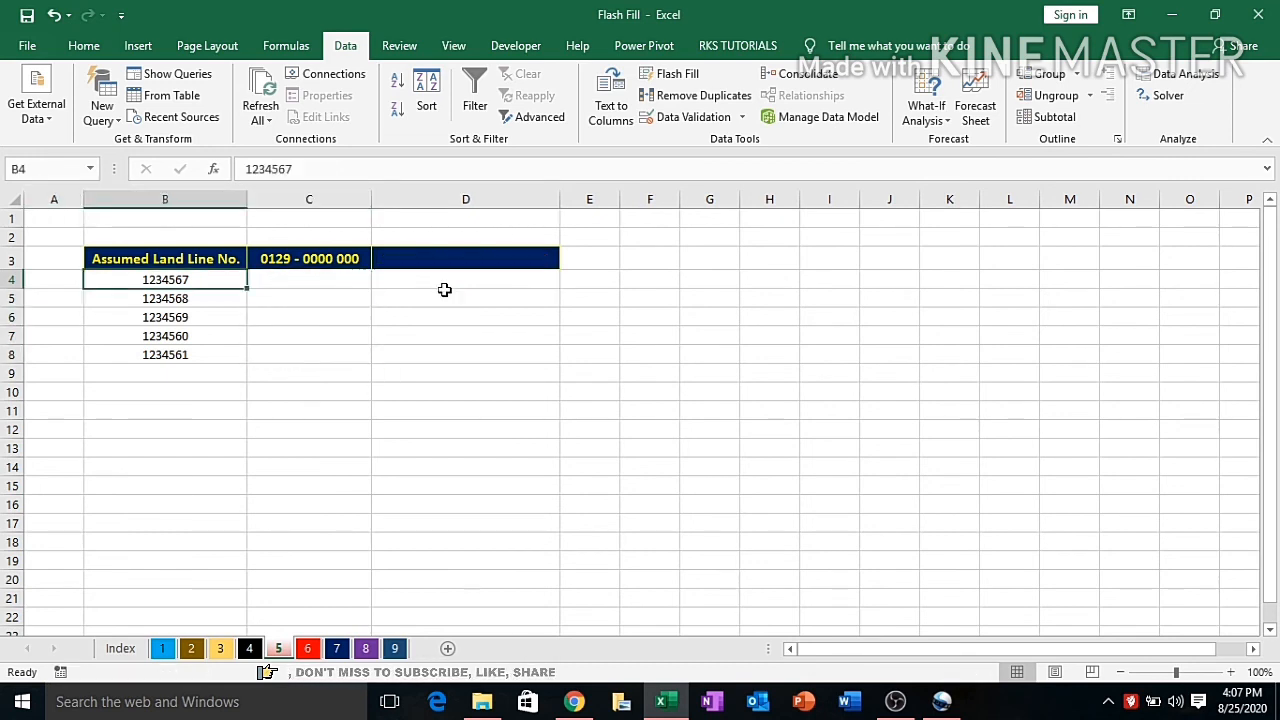
# Step: Enter the placeholder text "Contact No. 022 - 0000 000" in D4
pyautogui.press('Right')
pyautogui.click(444, 290)
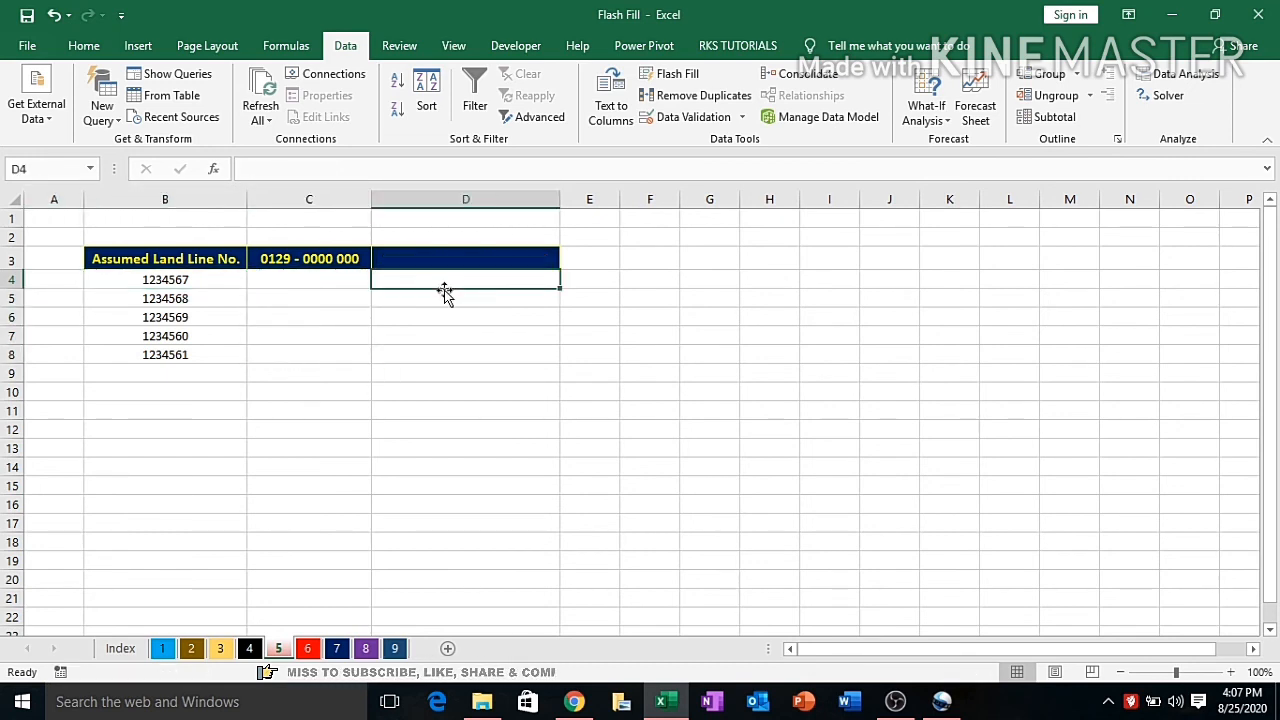
pyautogui.write('Contact')
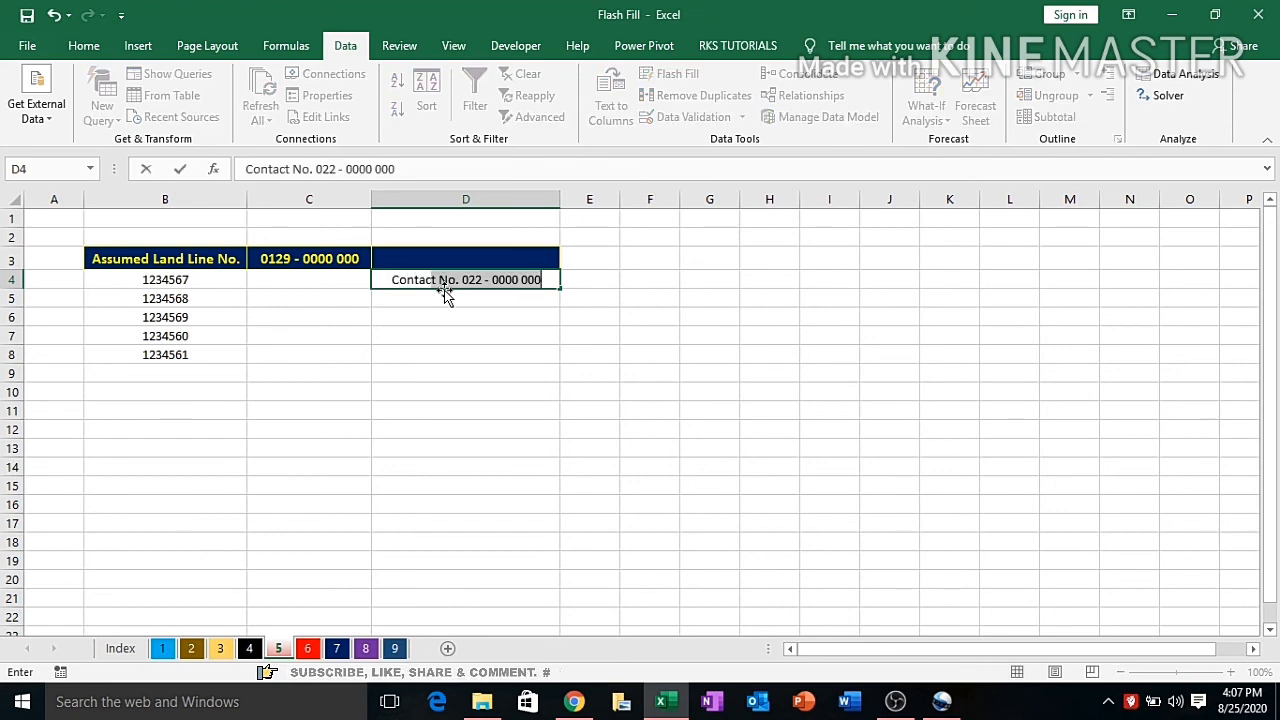
pyautogui.write(' No')
pyautogui.press('Return')
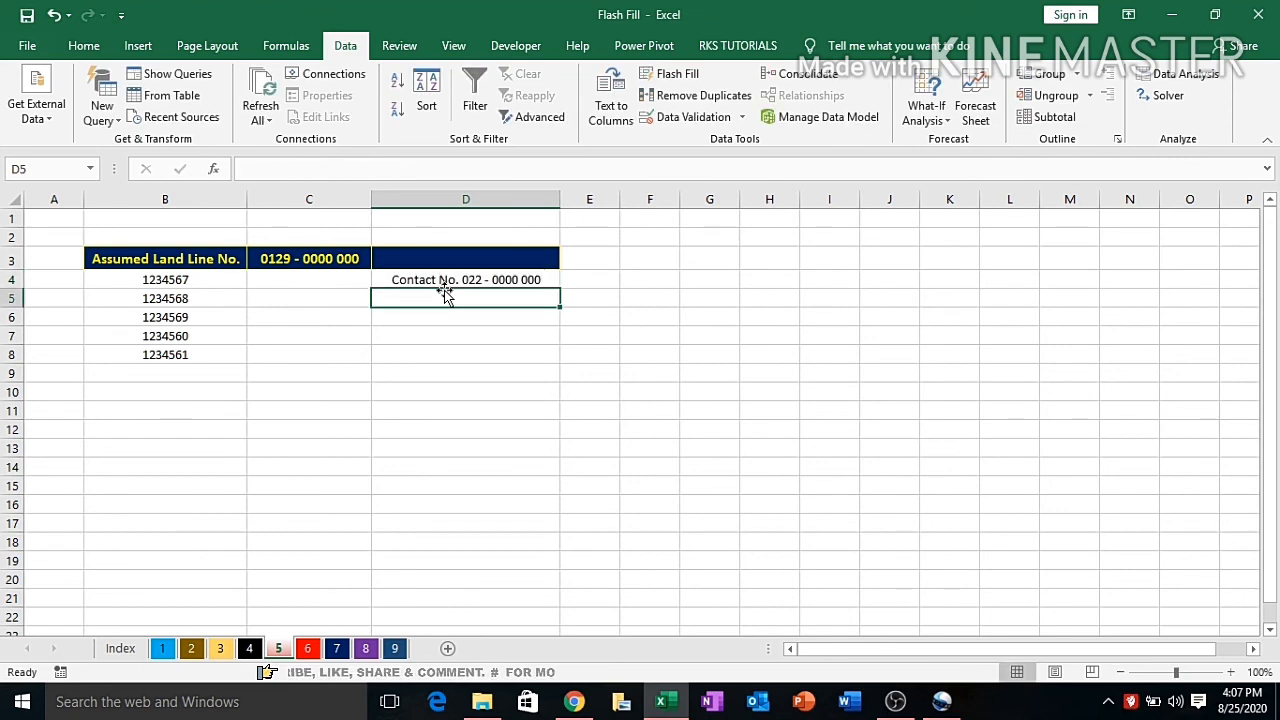
# Step: Replace the zeros after "022 -" in D4 with the first landline number from B4, split into groups of four and three digits
pyautogui.click(444, 286)
pyautogui.press('F2')
pyautogui.press('BackSpace')
pyautogui.press('BackSpace')
pyautogui.press('BackSpace')
pyautogui.press('BackSpace')
pyautogui.press('BackSpace')
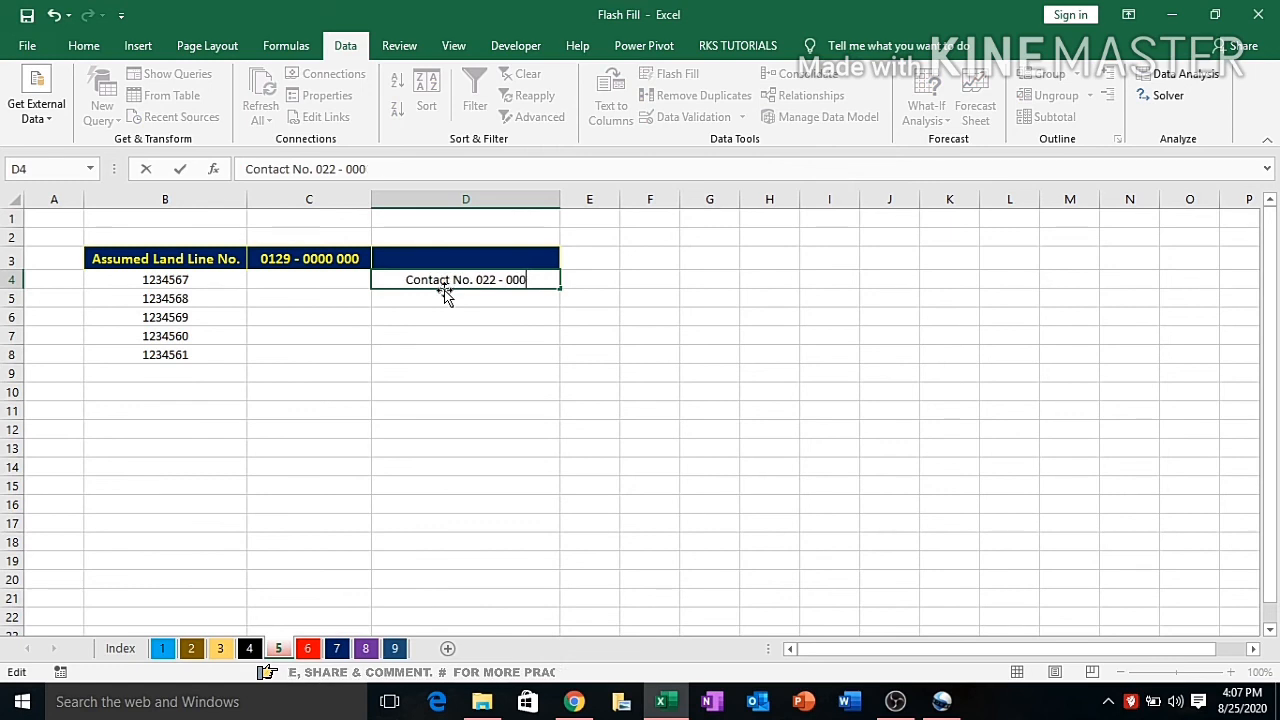
pyautogui.press('BackSpace')
pyautogui.press('BackSpace')
pyautogui.press('BackSpace')
pyautogui.write('1234')
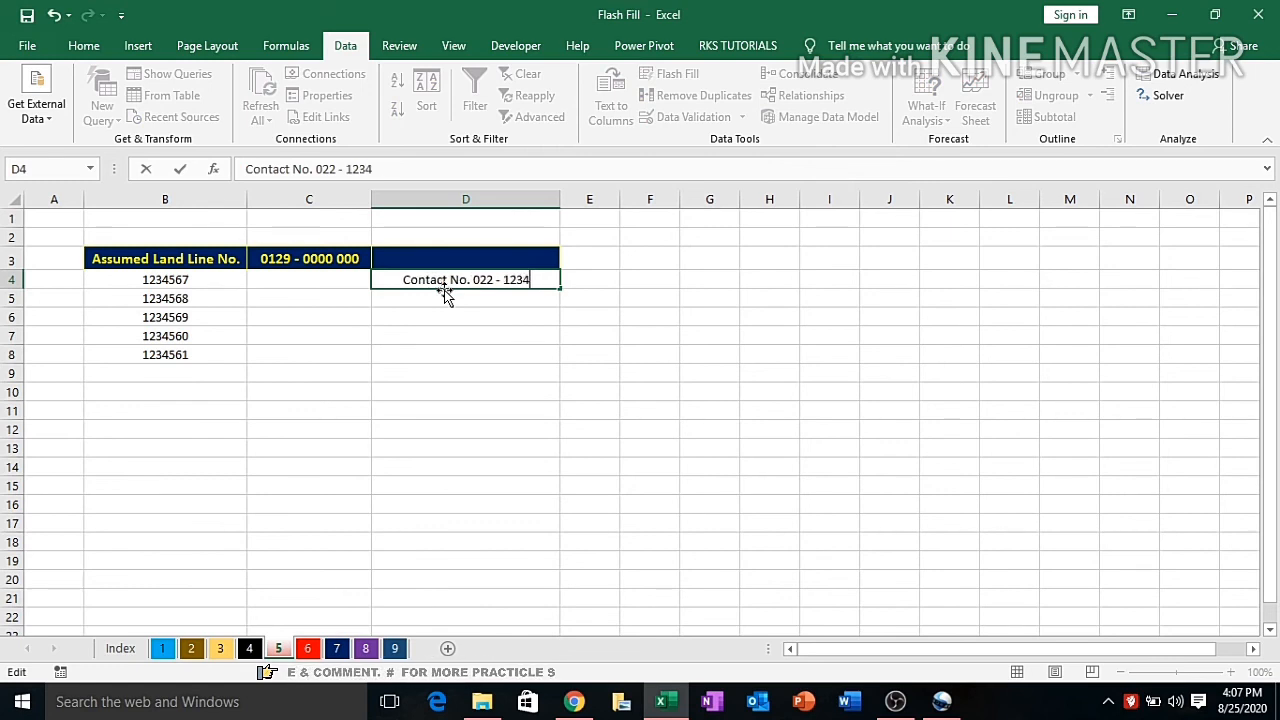
pyautogui.write(' 567')
pyautogui.press('Return')
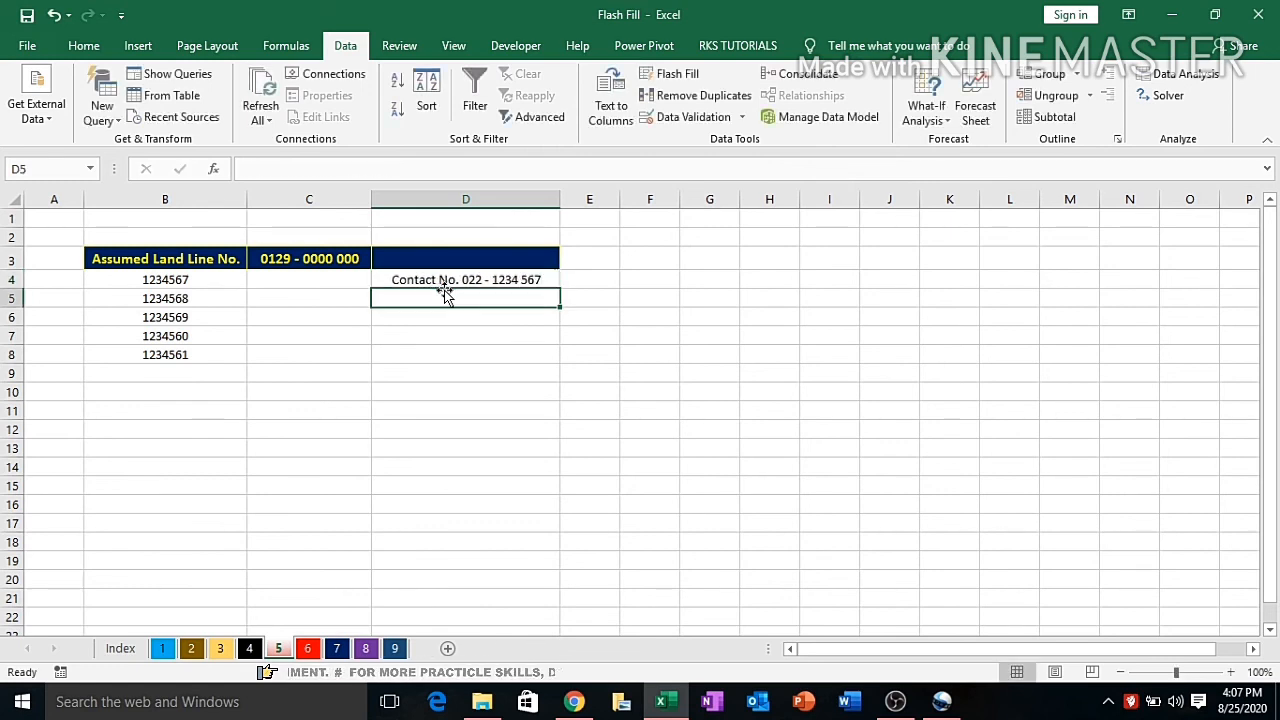
# Step: Flash Fill the "Contact No. 022 - 0000 000" pattern from the example in D4 down to D8
pyautogui.click(444, 286)
pyautogui.hotkey('shift', 'Down')
pyautogui.hotkey('shift', 'Down')
pyautogui.hotkey('shift', 'Down')
pyautogui.hotkey('shift', 'Down')
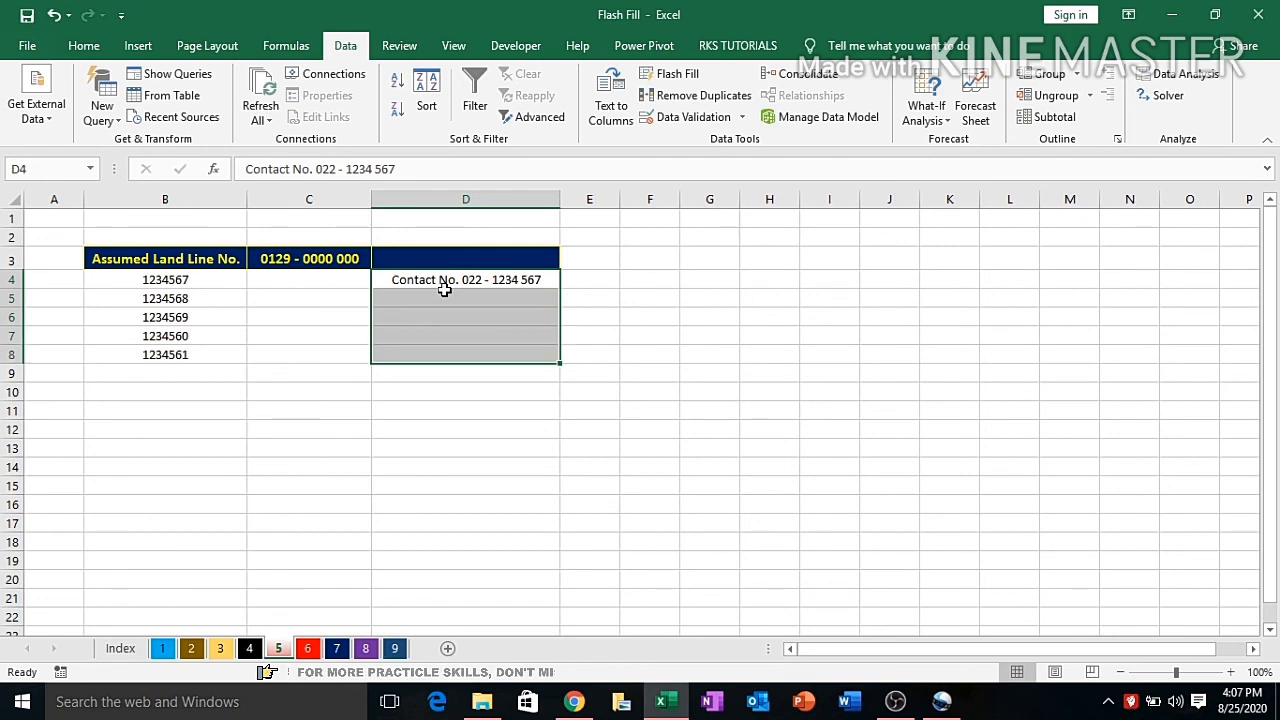
pyautogui.hotkey('ctrl', 'e')
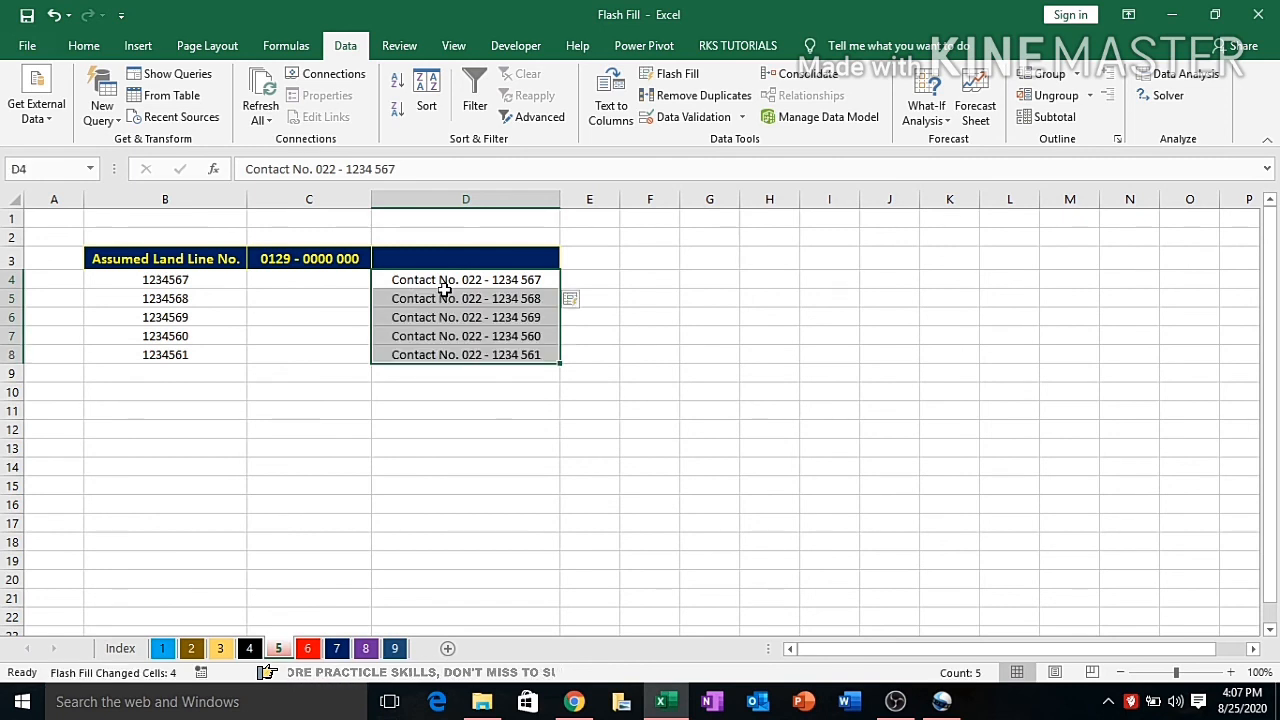